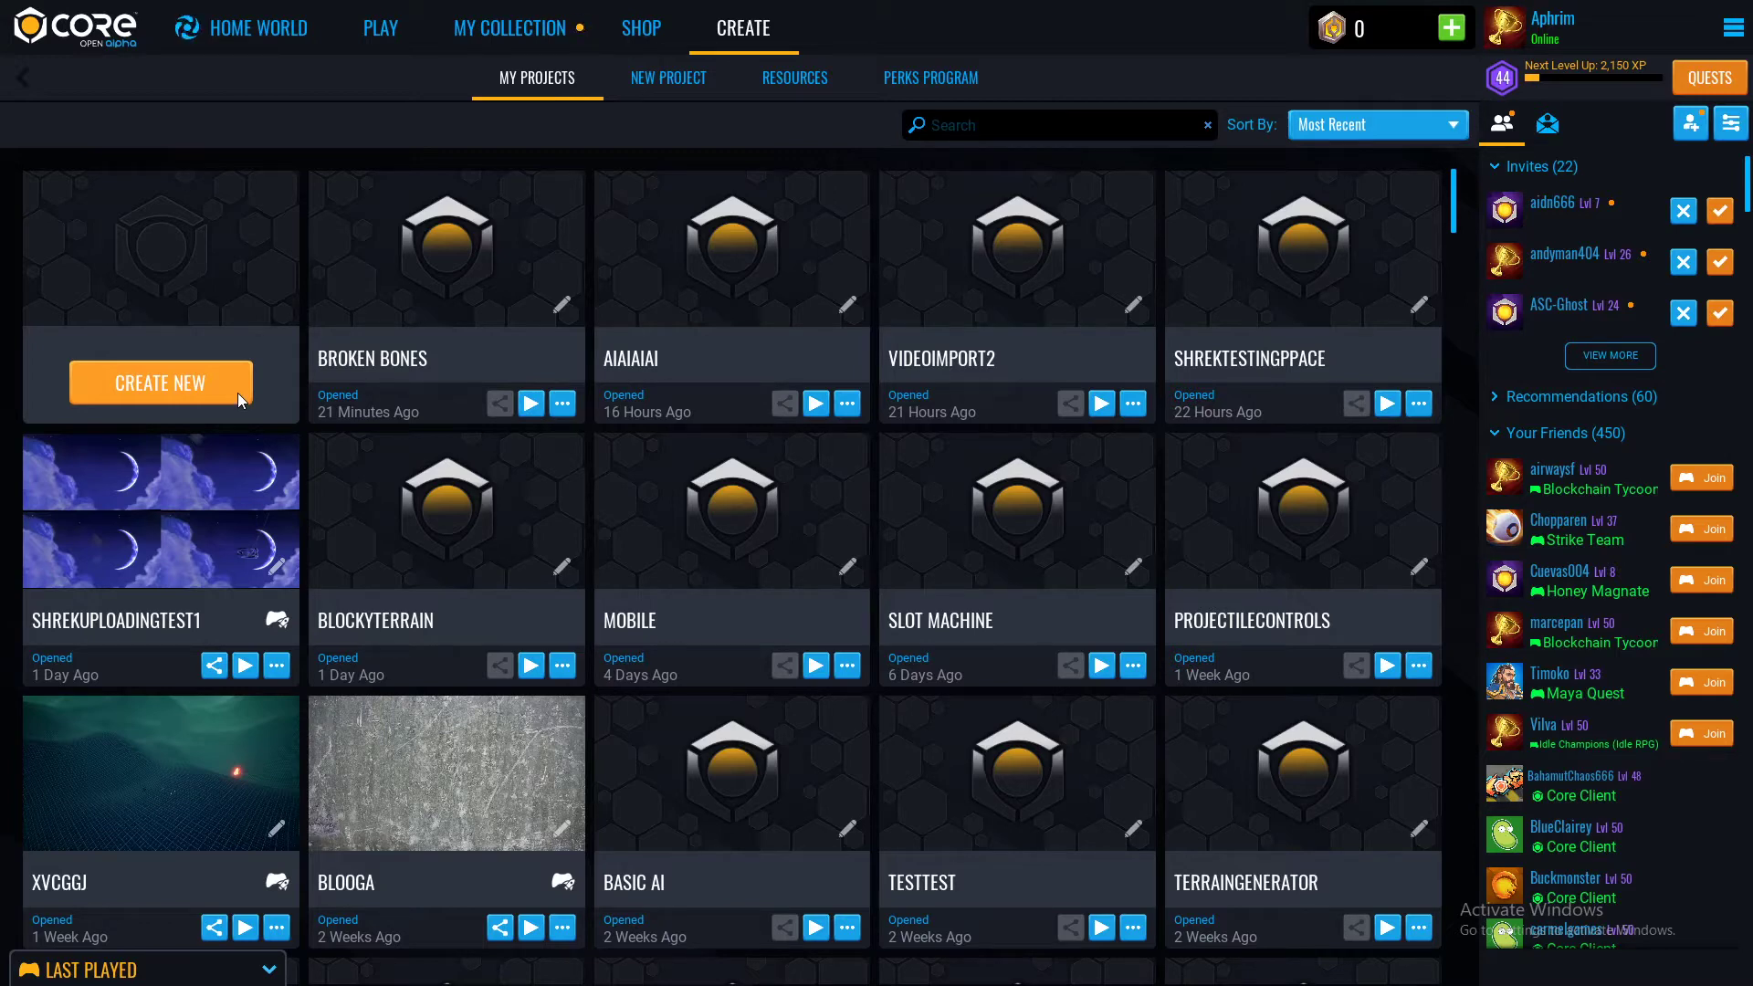
- Create a new empty project named ImageImportTutorial
left_click(177, 392)
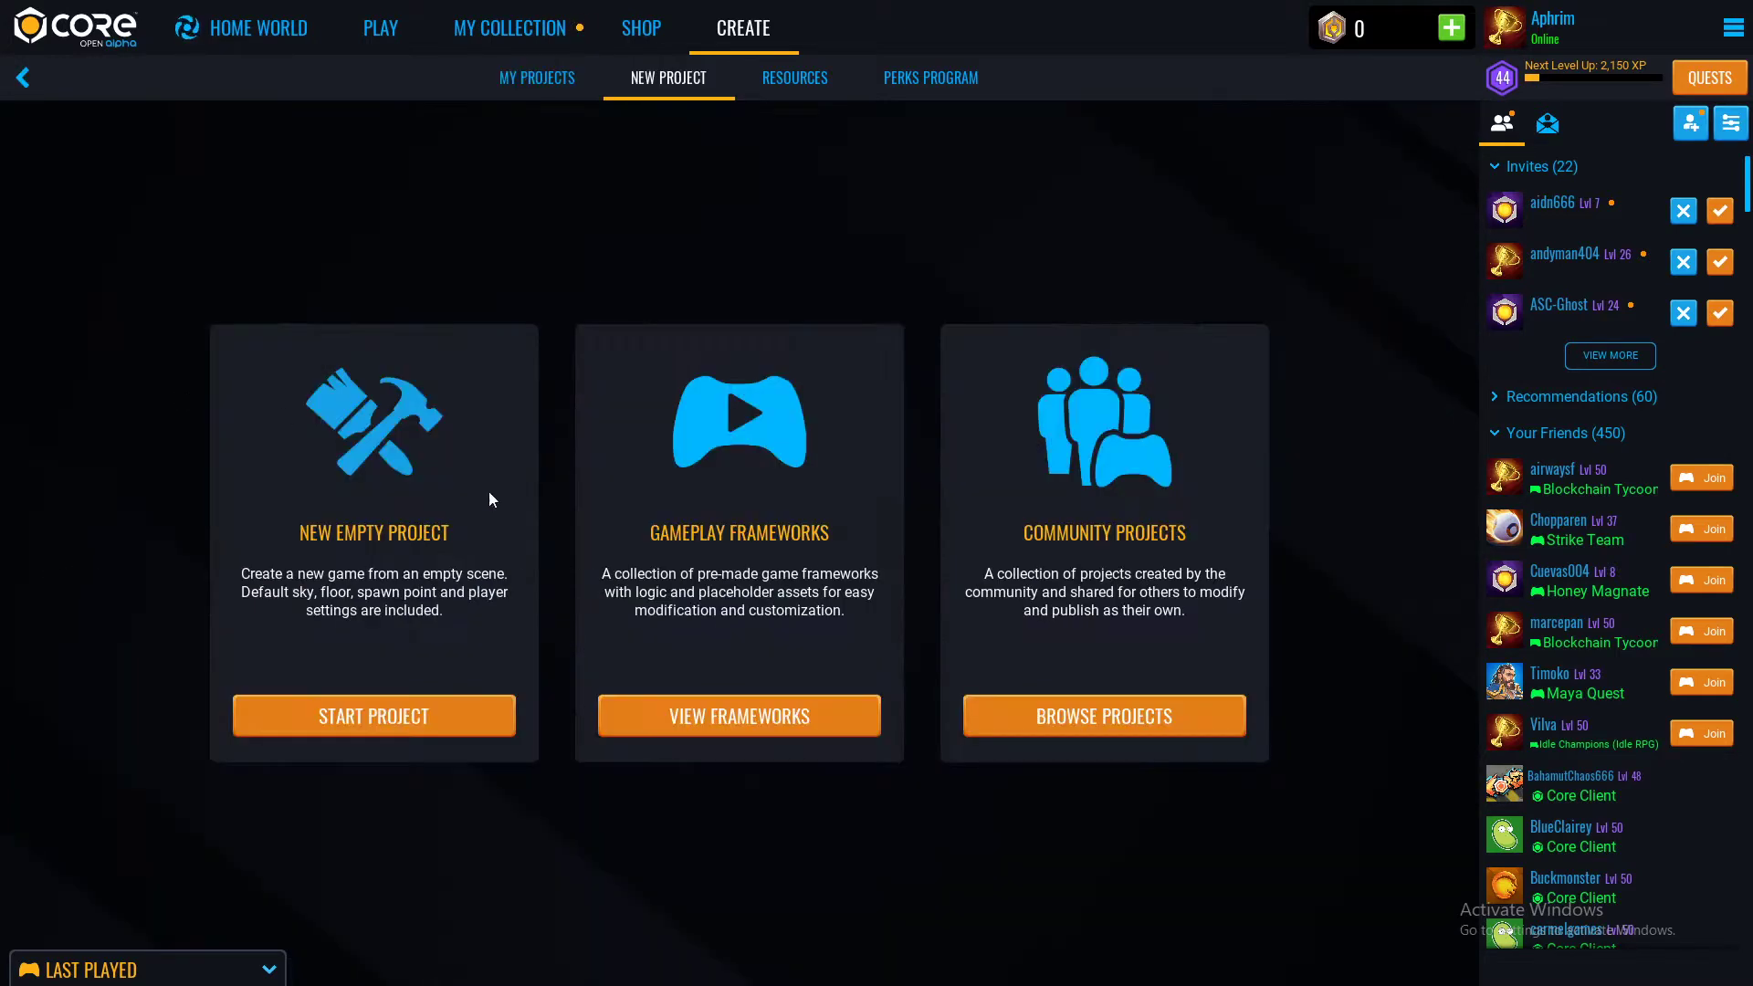
left_click(420, 715)
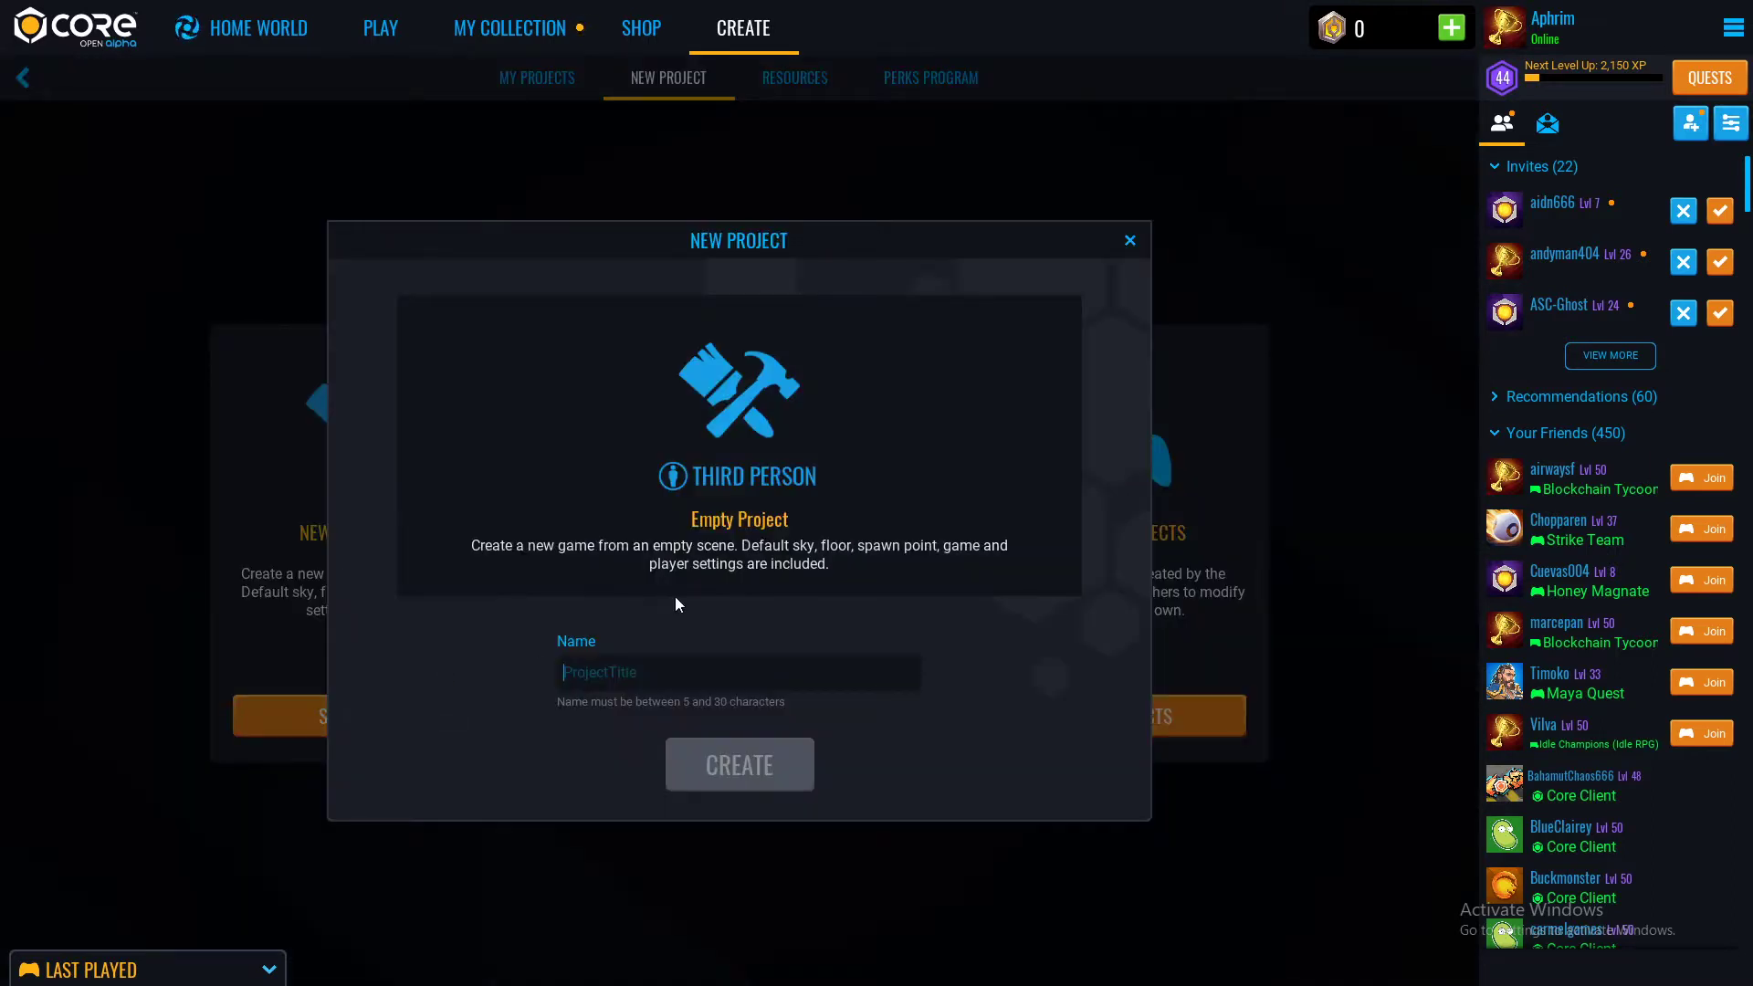
type("ImageImportTutorial")
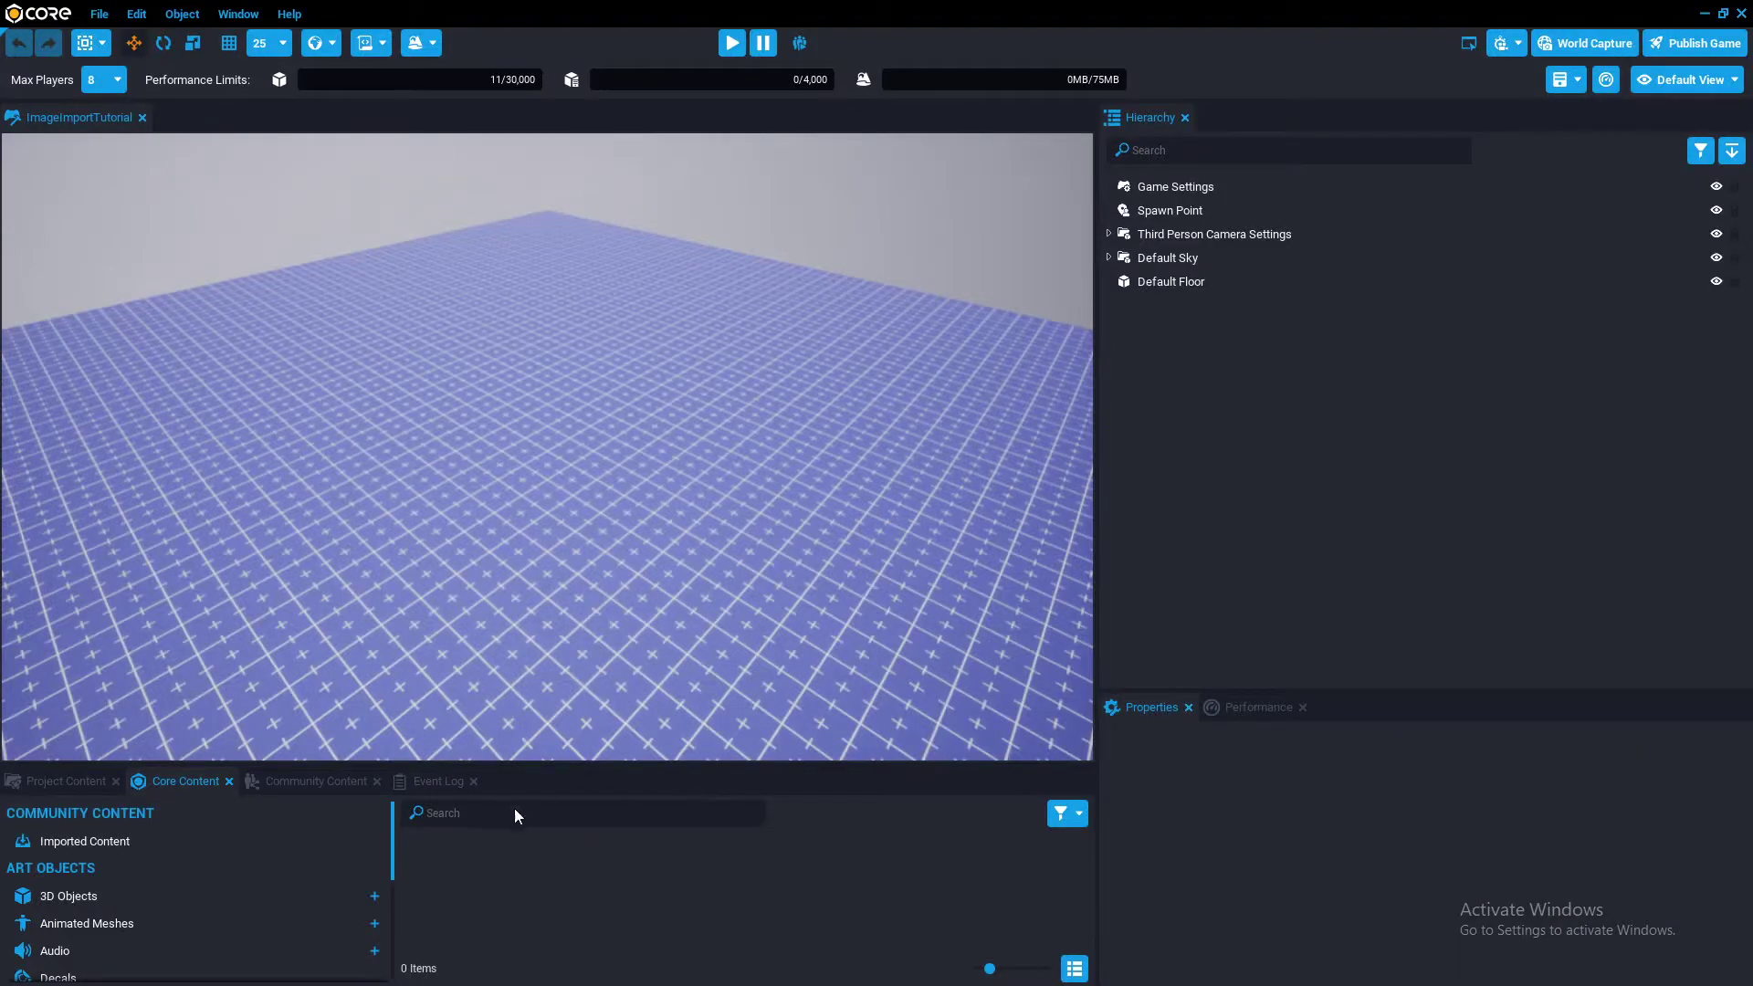
- Find the Game Portal object, place it in the scene and raise it above the floor to a Z position of about 498
type("Game Portal")
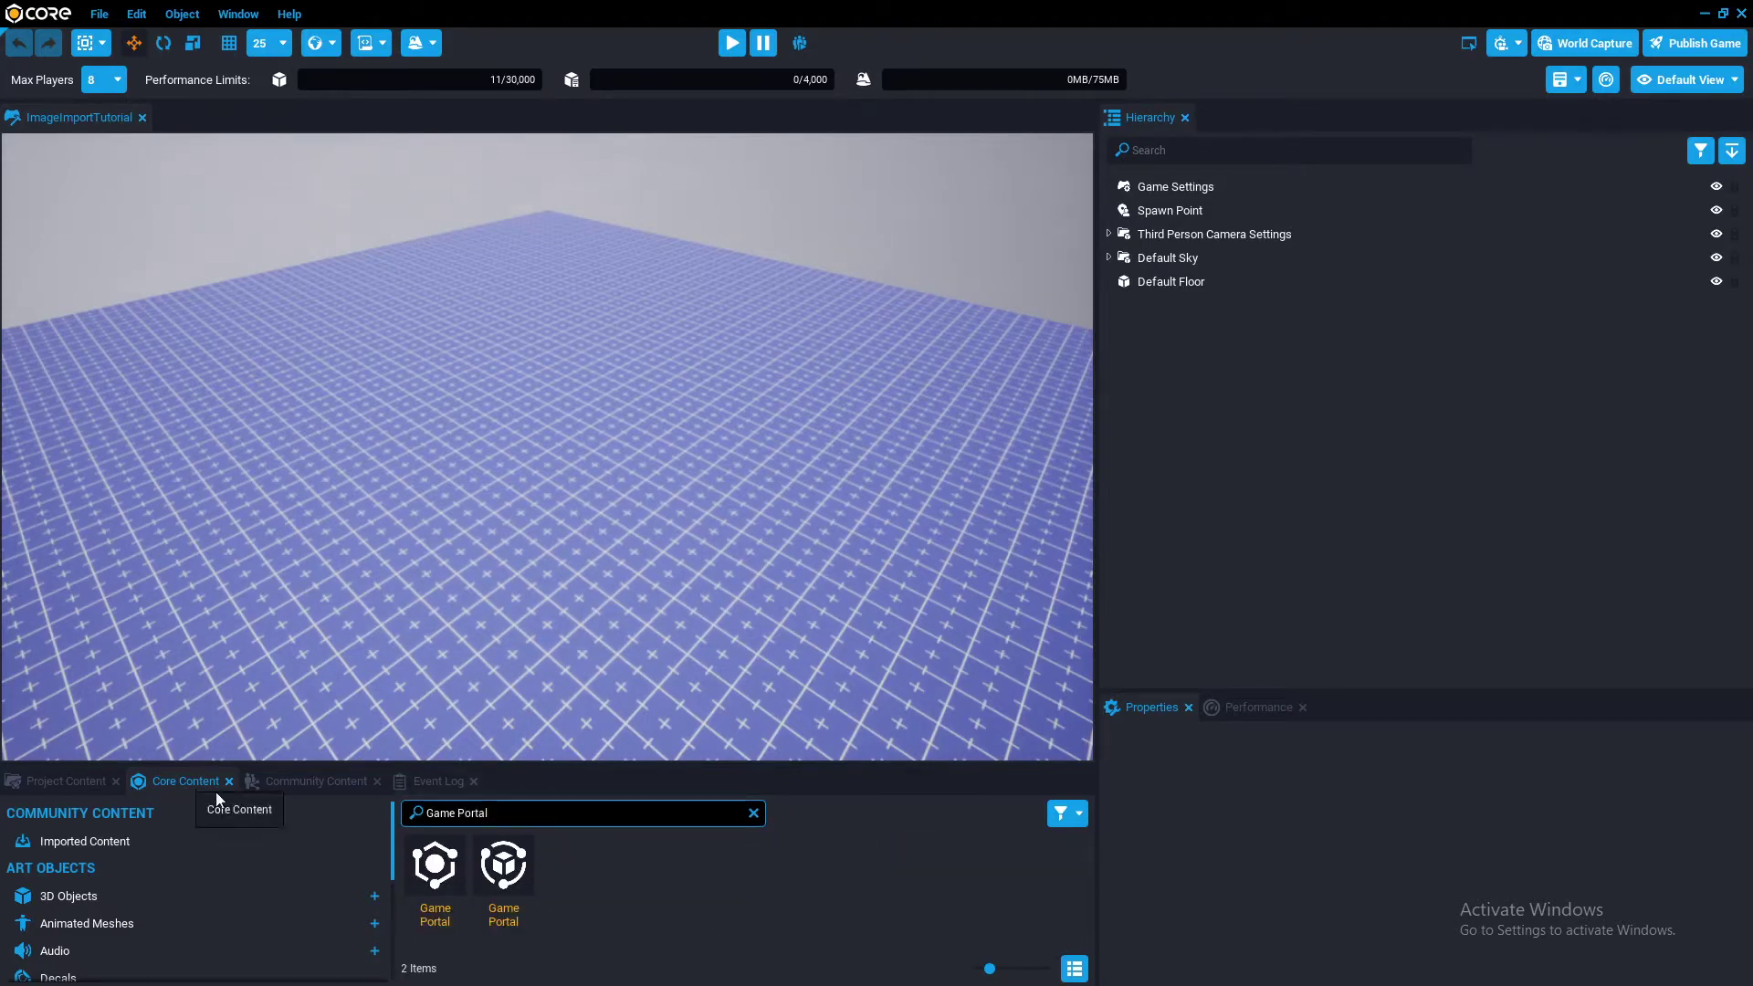
left_click_drag(434, 868, 716, 622)
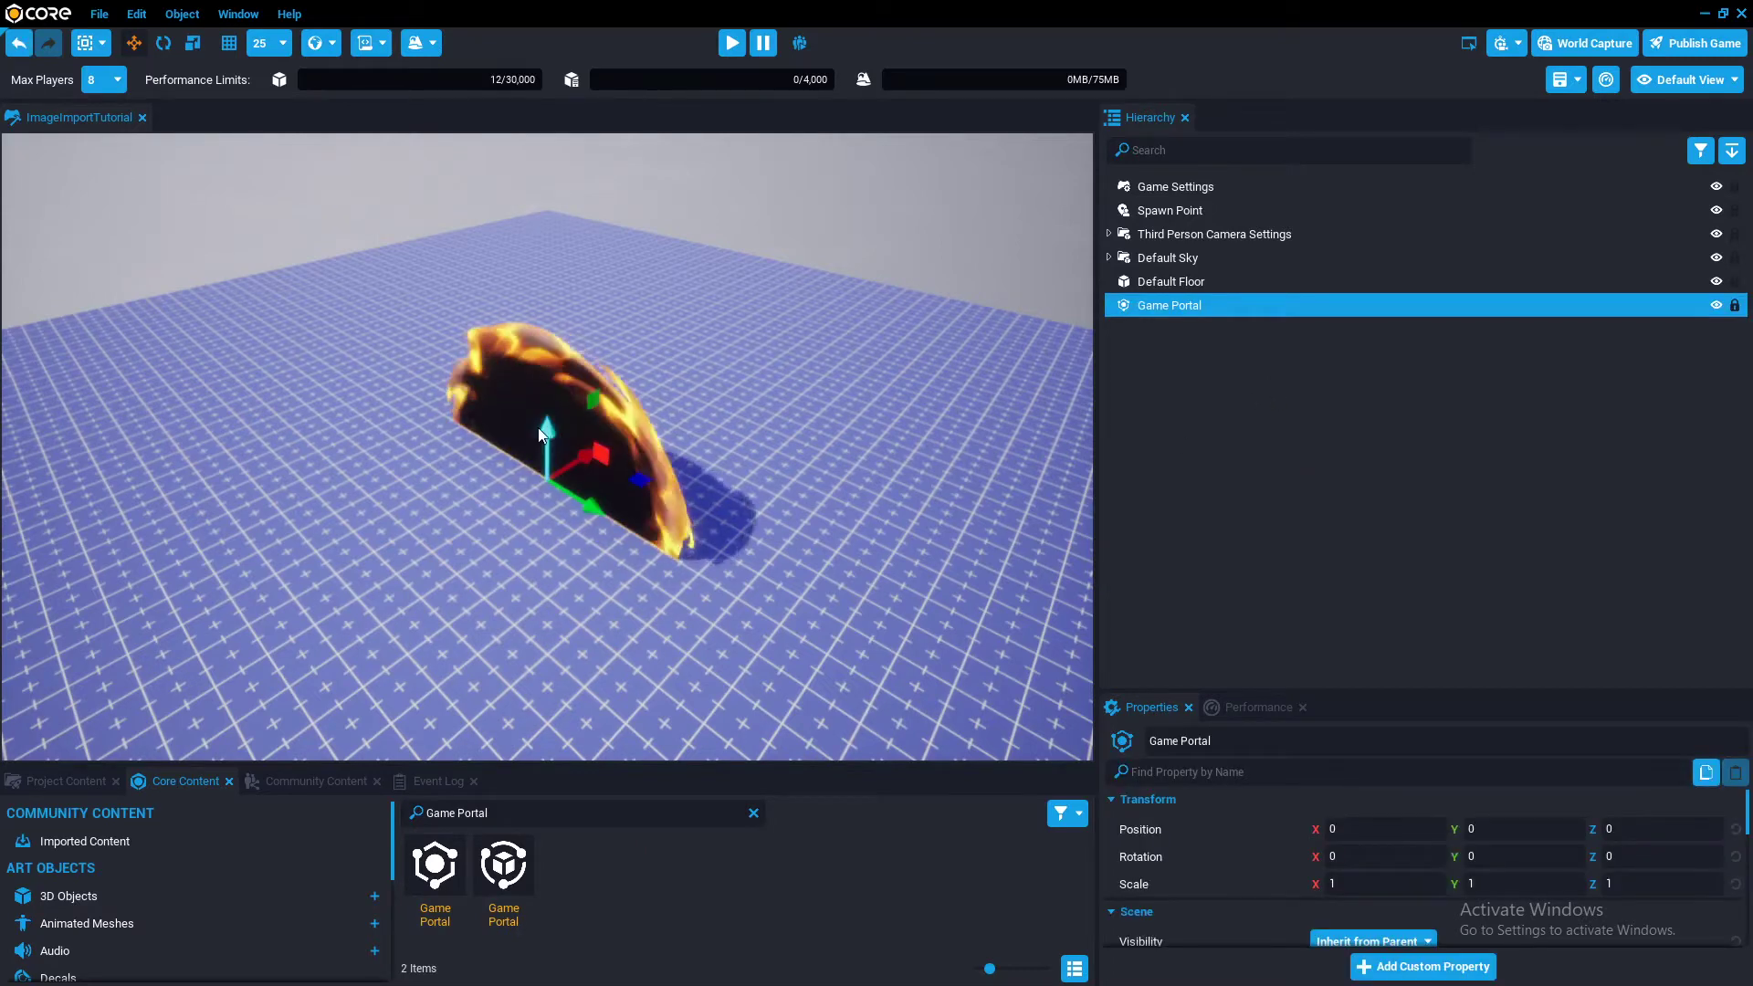
left_click_drag(540, 429, 527, 238)
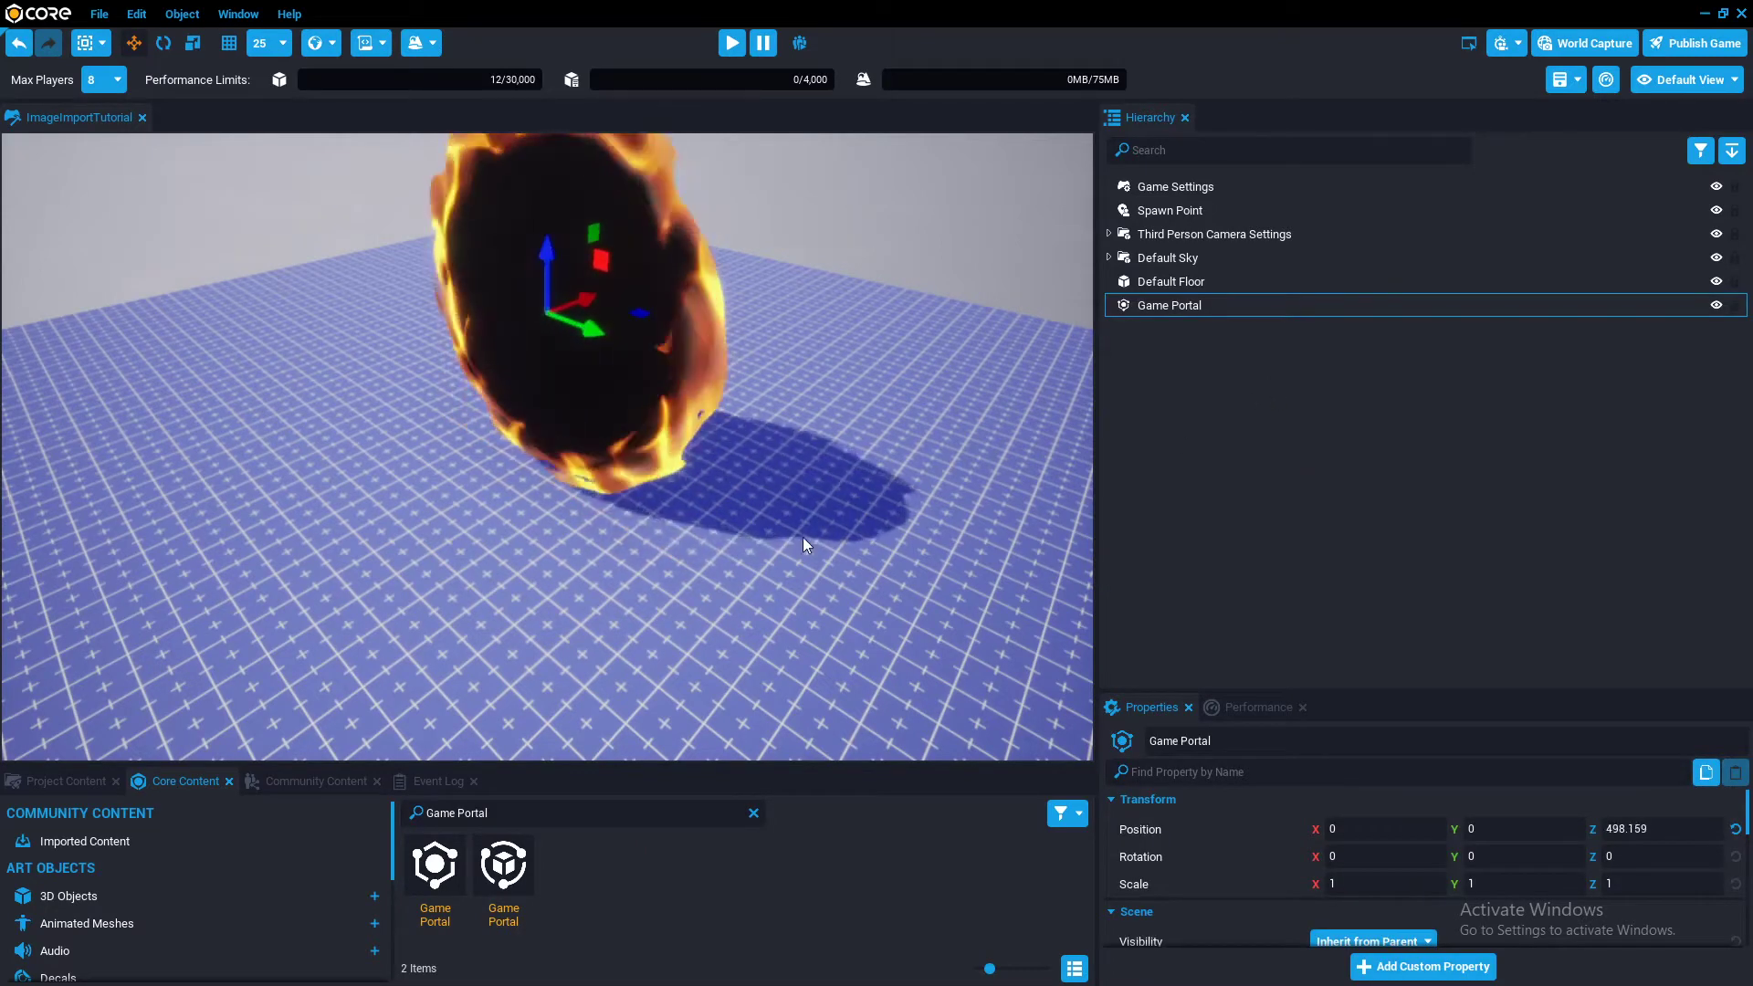
- Set the Game Portal's Portal Shape to 2
right_click_drag(803, 535, 1090, 522)
scroll(1376, 897, "down", 3)
scroll(1374, 891, "down", 5)
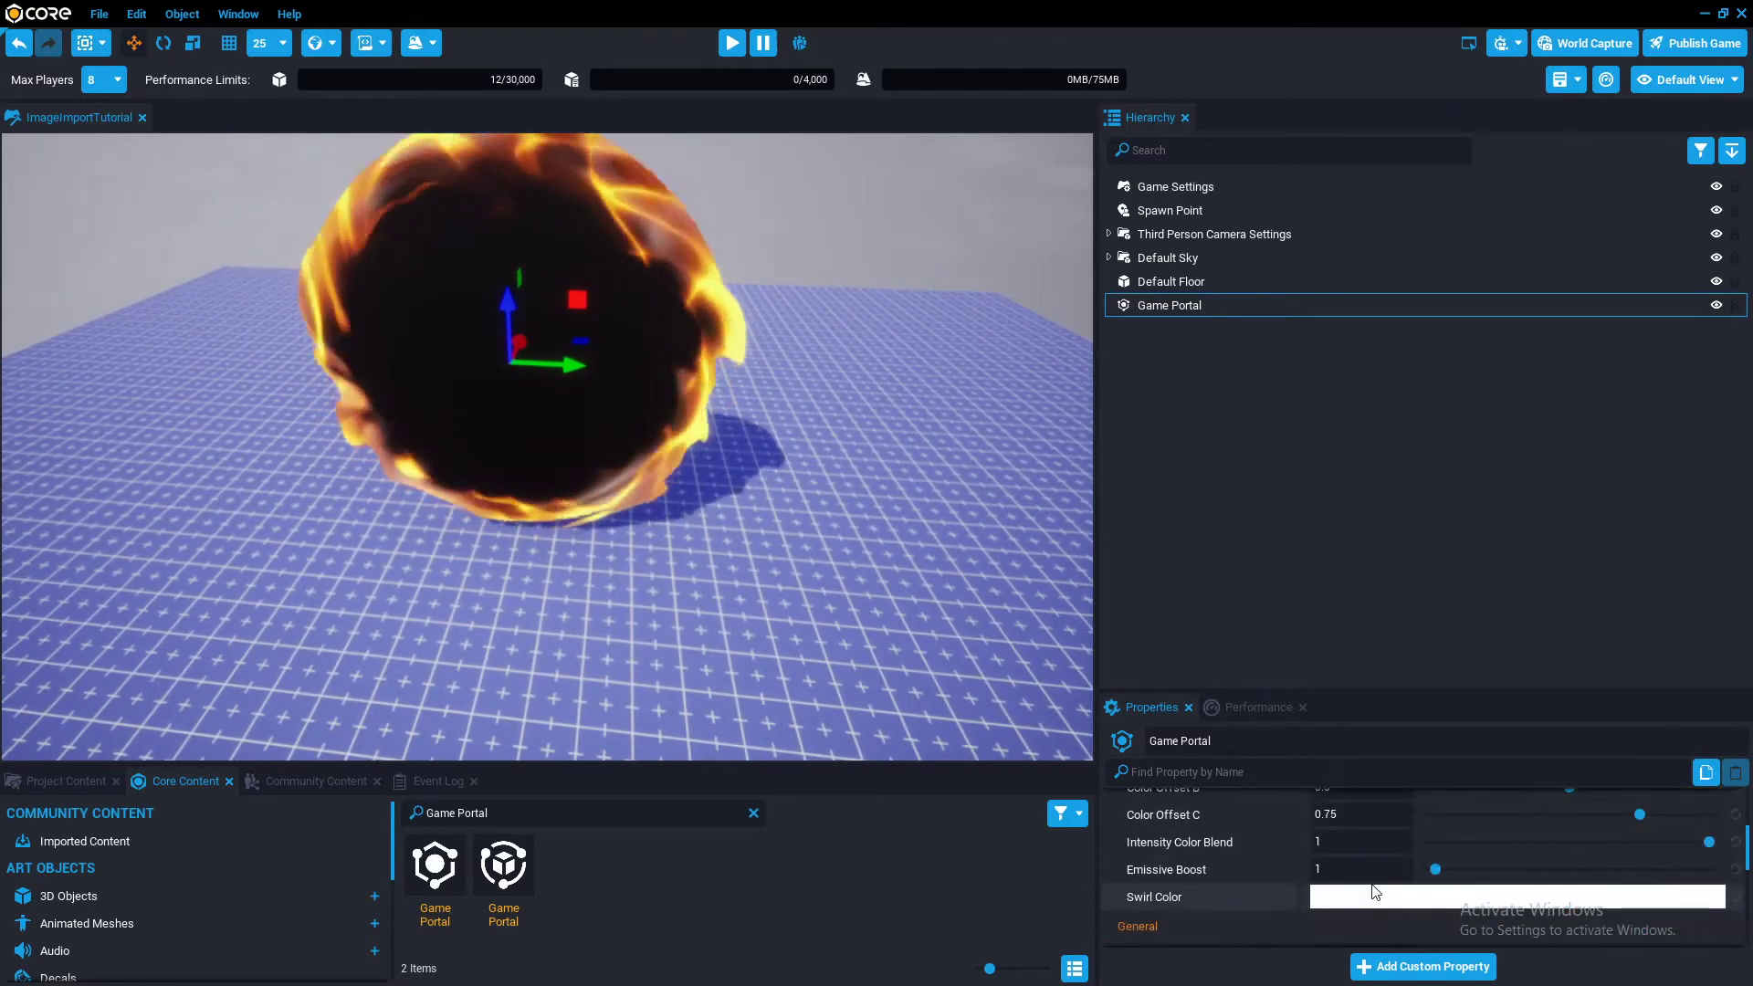
scroll(1374, 876, "up", 1)
scroll(1381, 866, "down", 1)
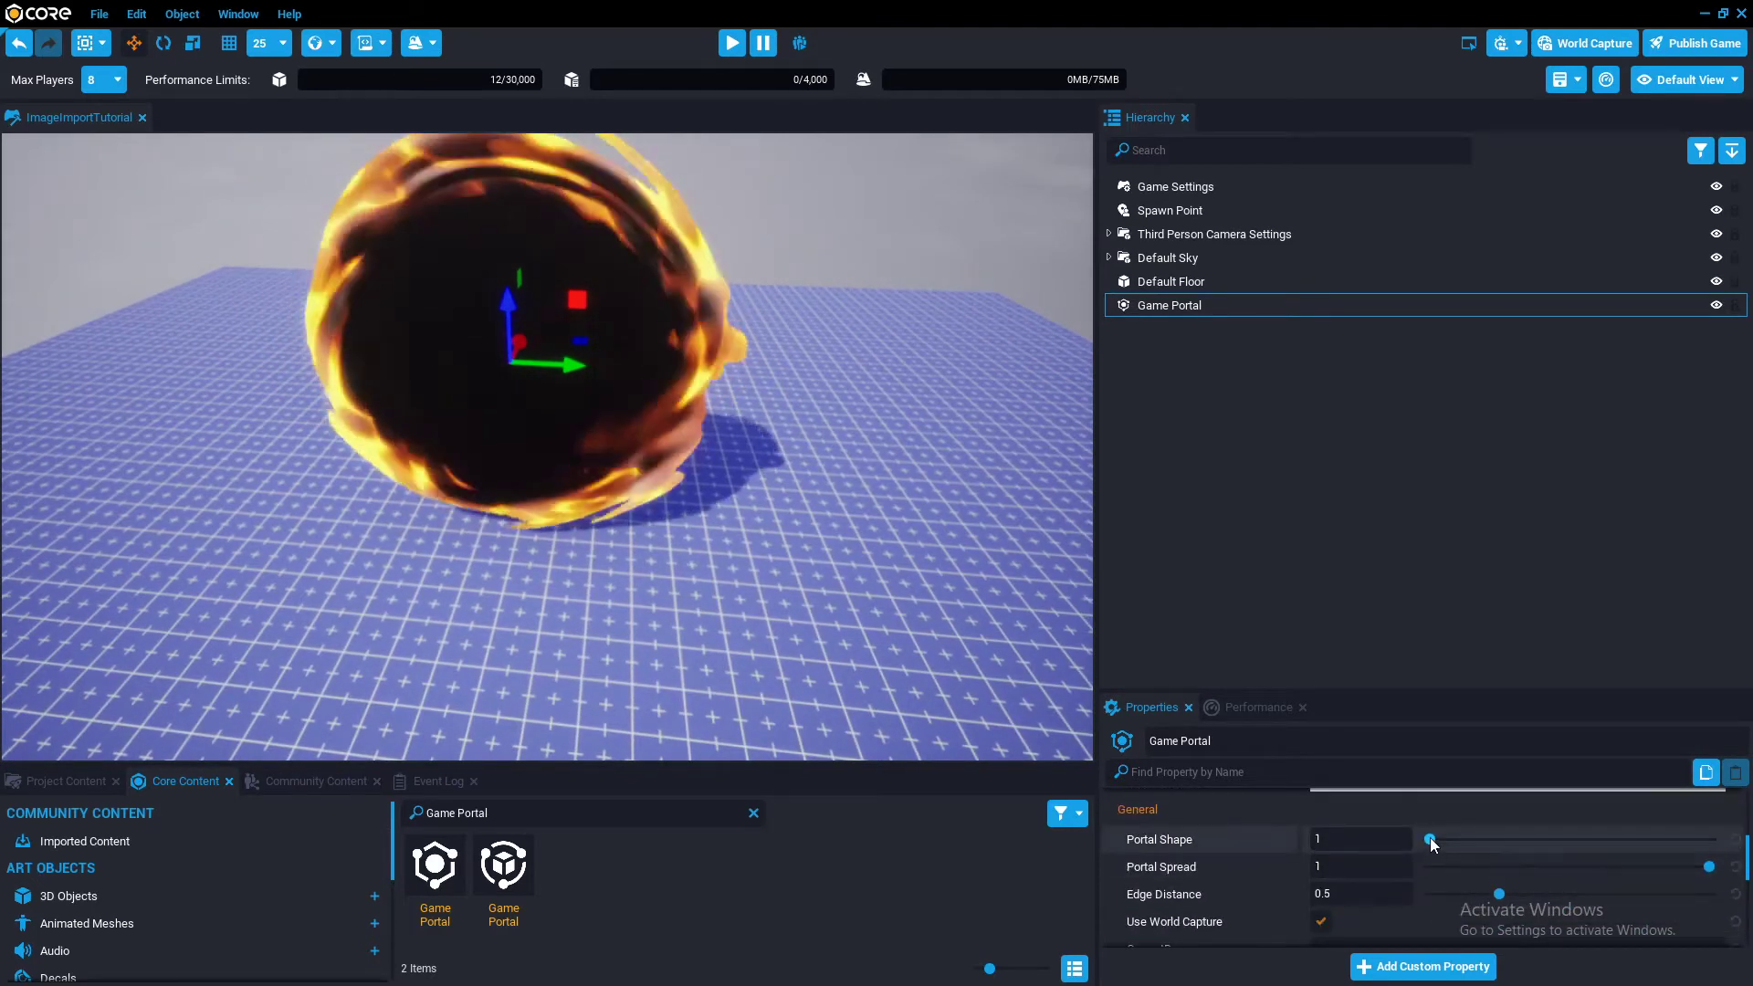
mouse_move(1432, 836)
left_mouse_down()
mouse_move(1507, 841)
mouse_move(1433, 851)
mouse_move(1451, 842)
left_mouse_up()
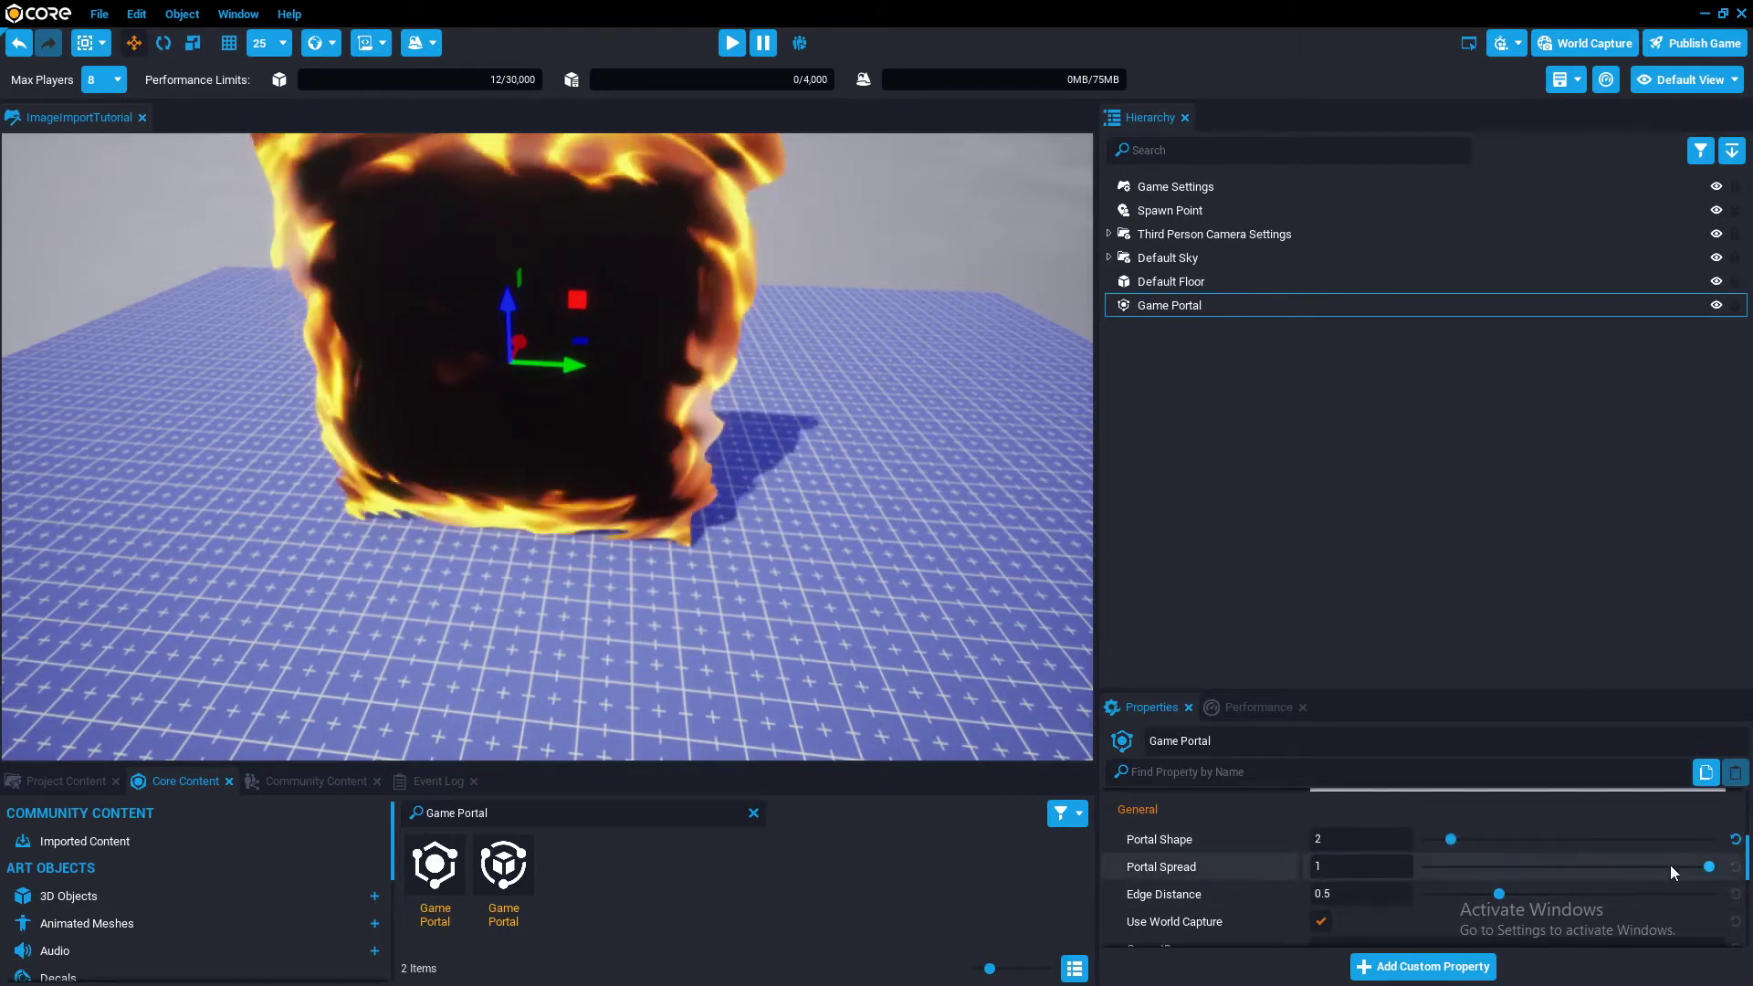
- Set the portal's View Distortion Amount to 0 and reduce its Edge Distortion to the minimum
scroll(1653, 873, "down", 1)
scroll(1593, 869, "down", 3)
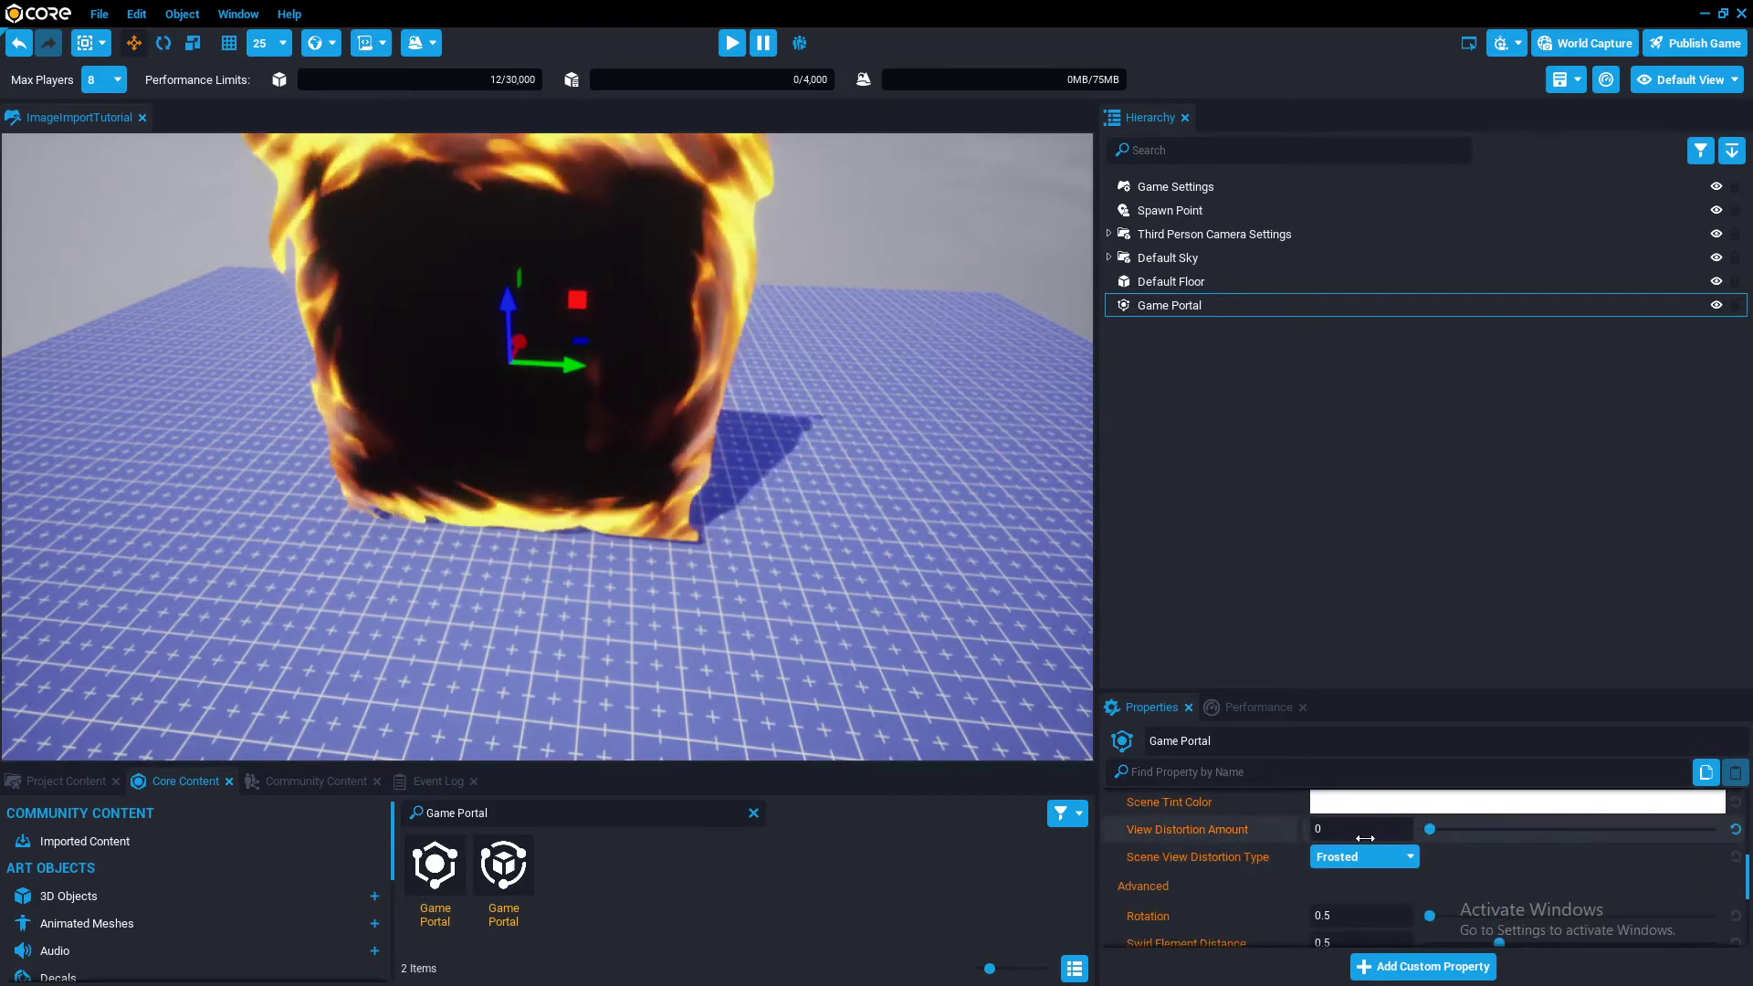
scroll(1444, 871, "down", 2)
scroll(1456, 864, "down", 1)
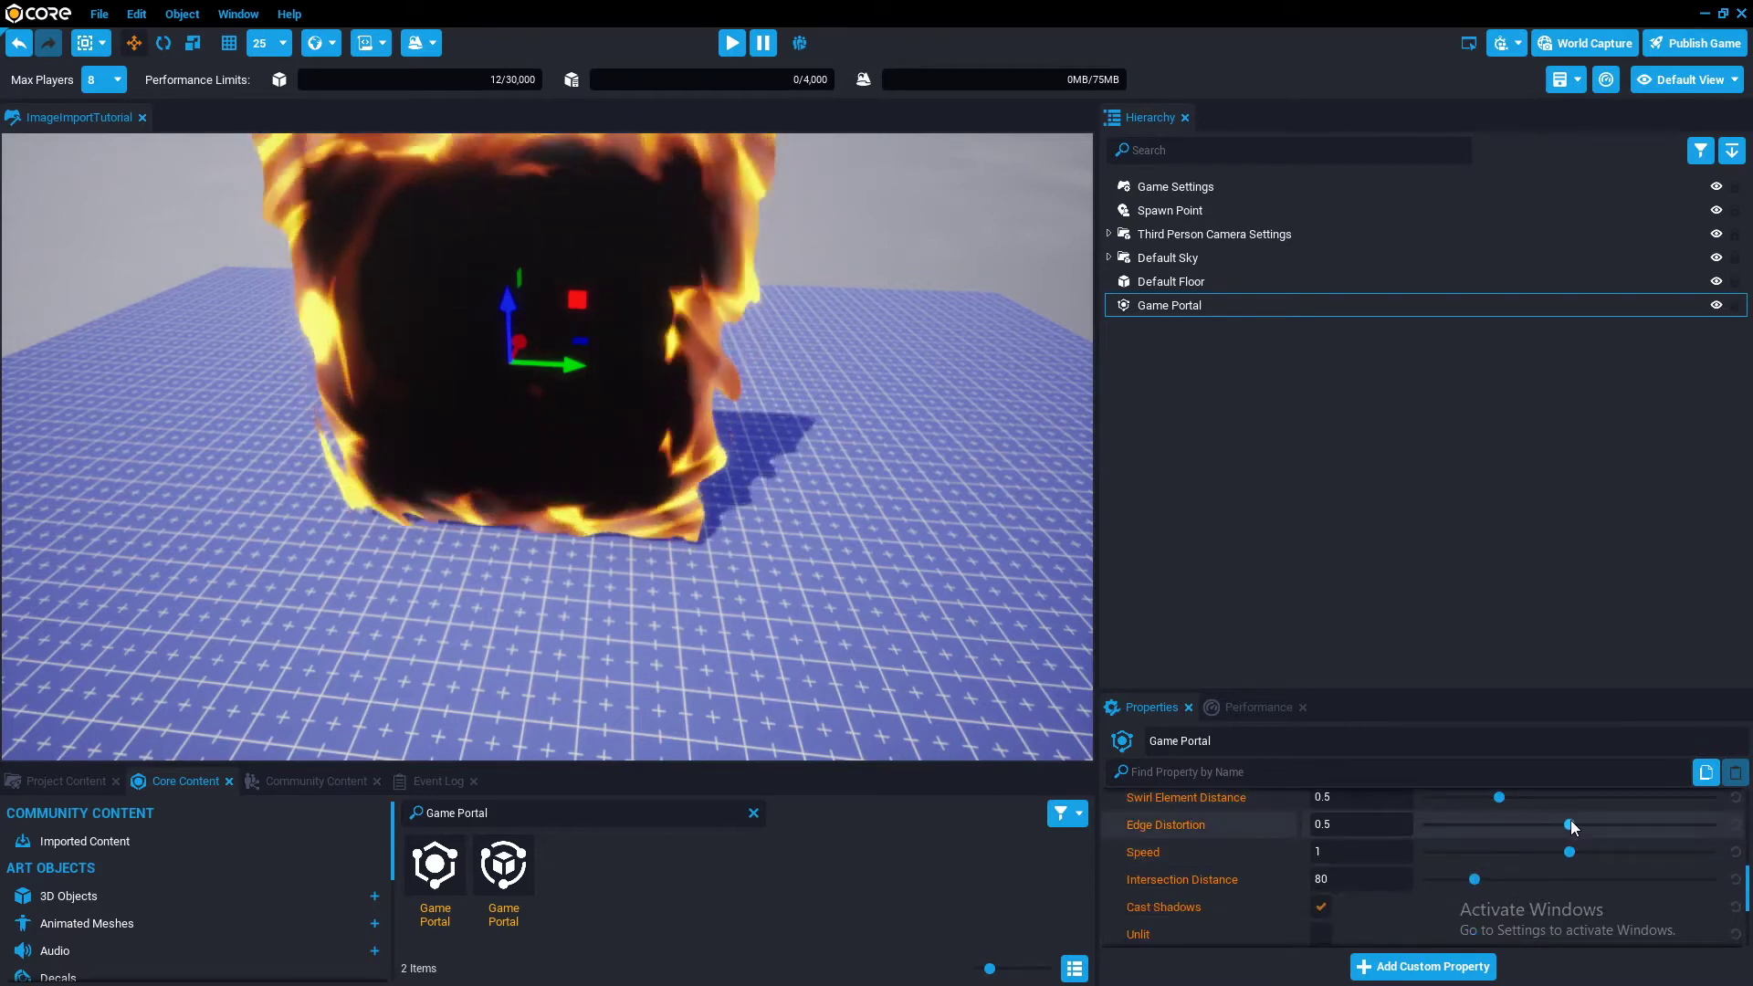
left_click_drag(1569, 823, 1430, 826)
- Set the portal's image Mask Range to 2
scroll(1452, 837, "down", 5)
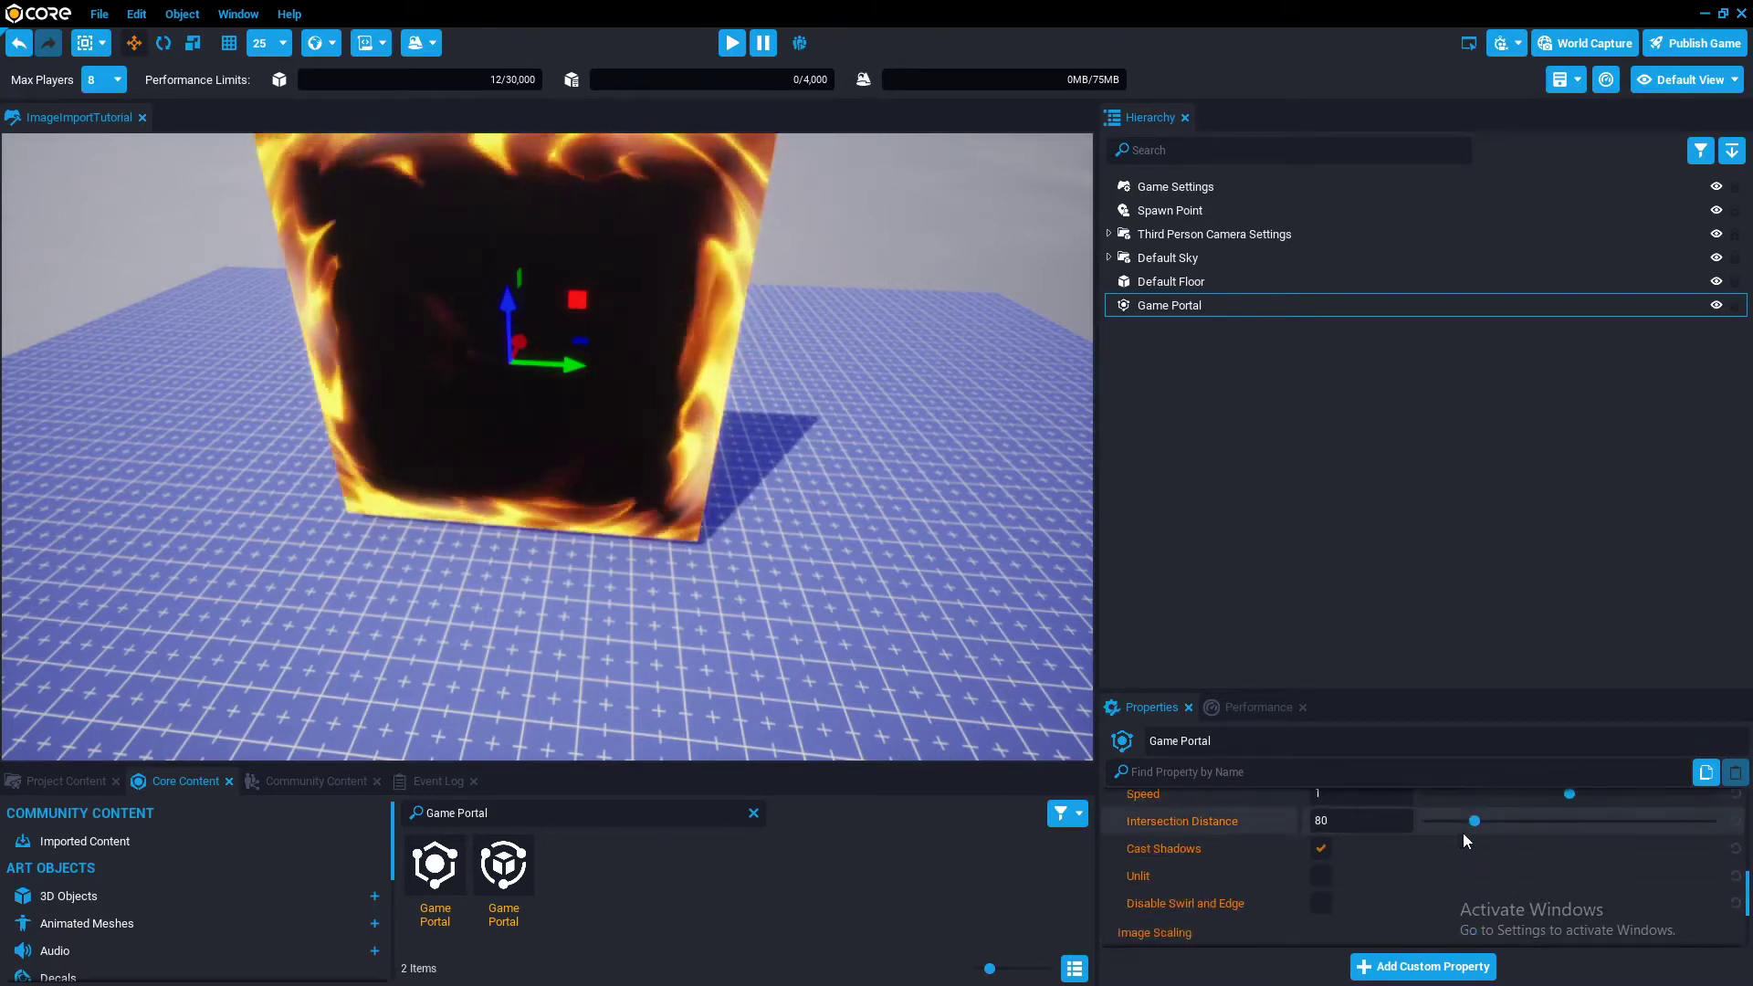
scroll(1334, 887, "down", 2)
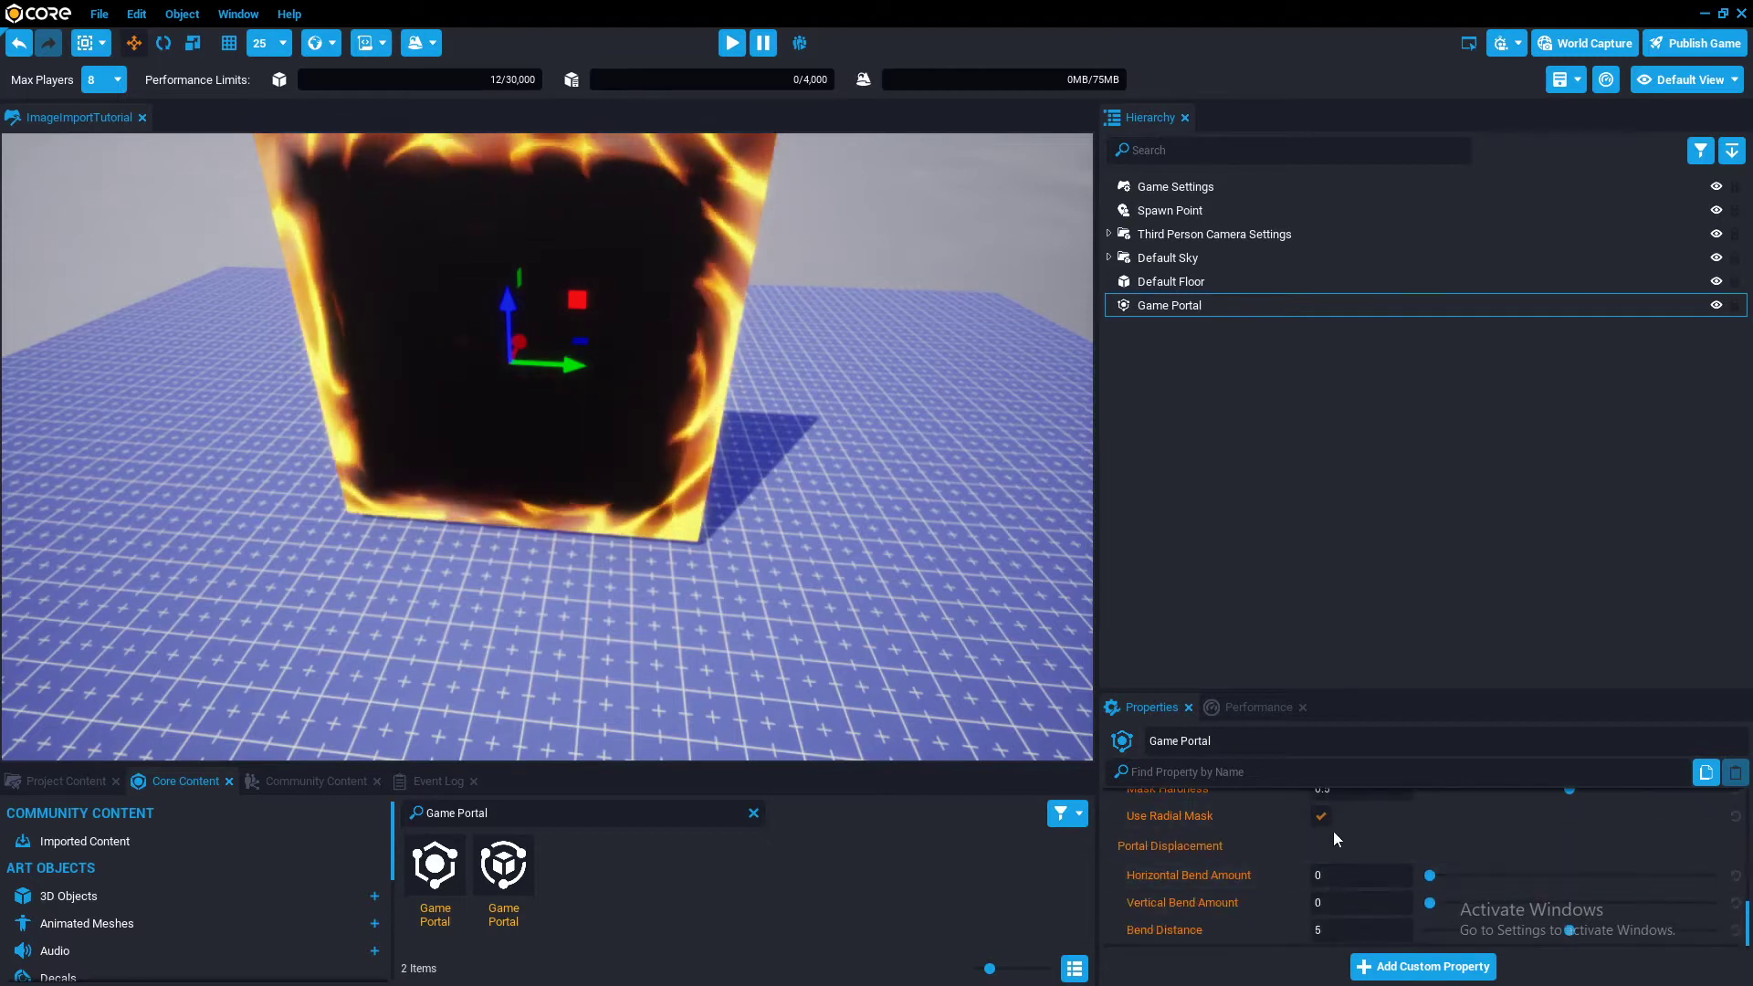
scroll(1333, 818, "up", 3)
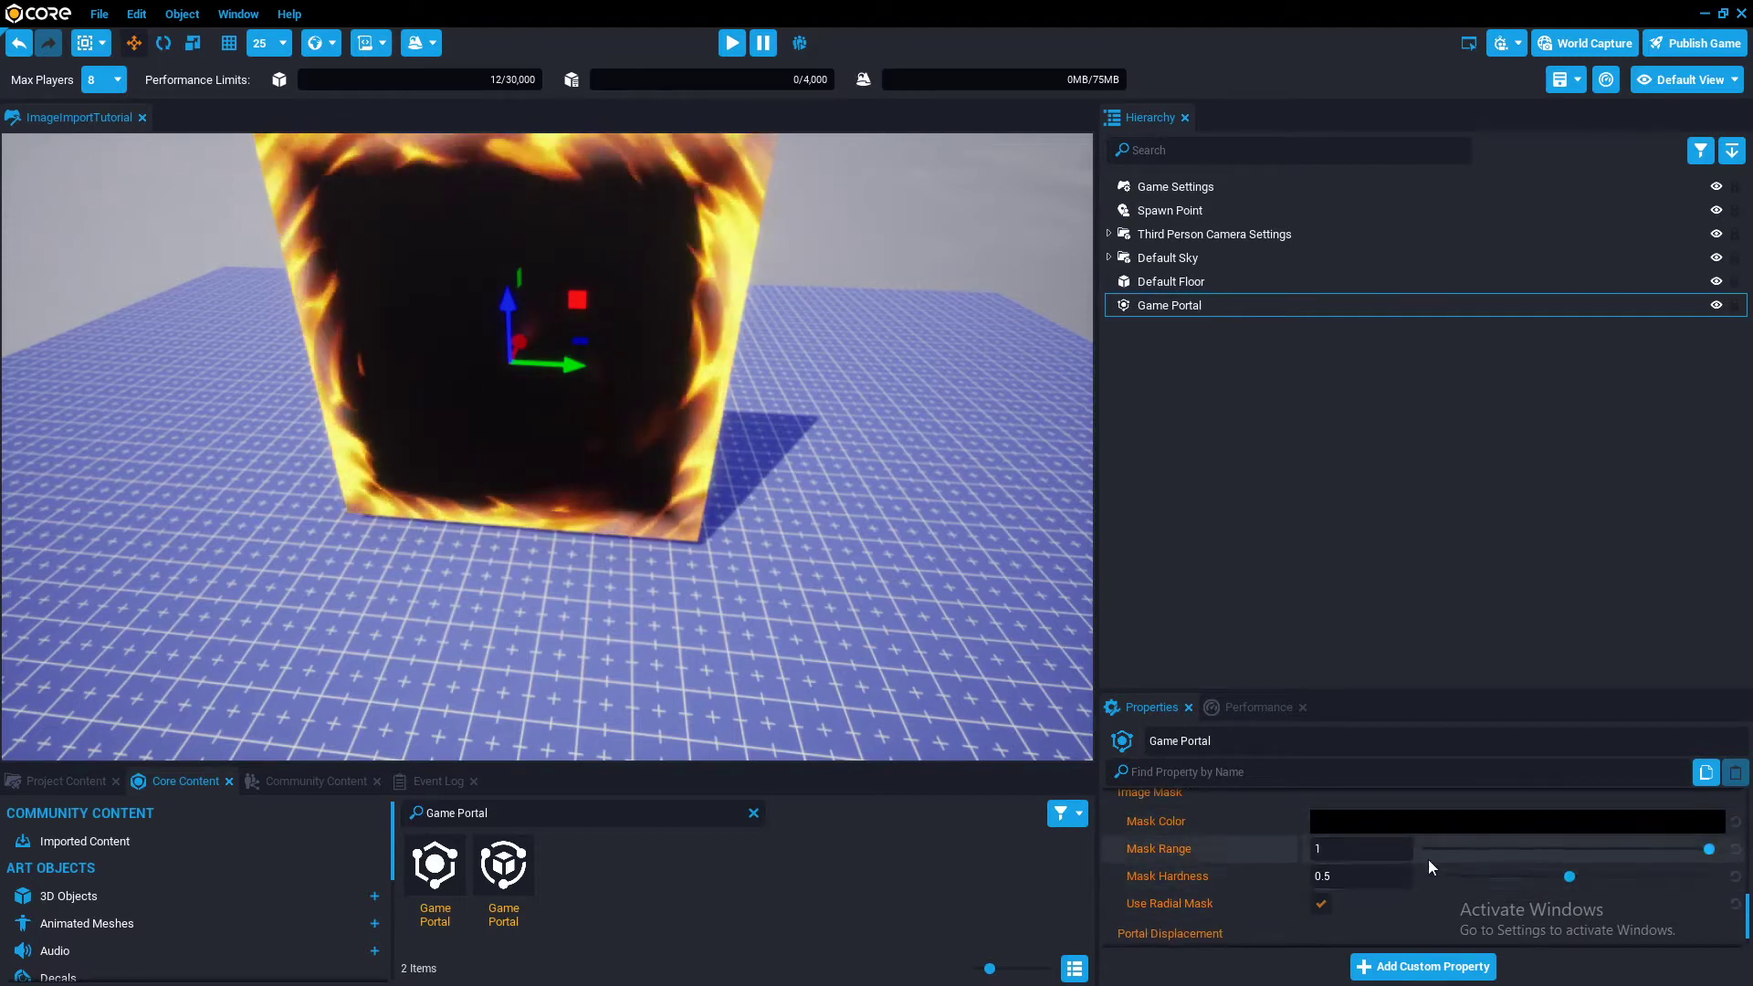
left_click(1356, 849)
type("2")
key("Return")
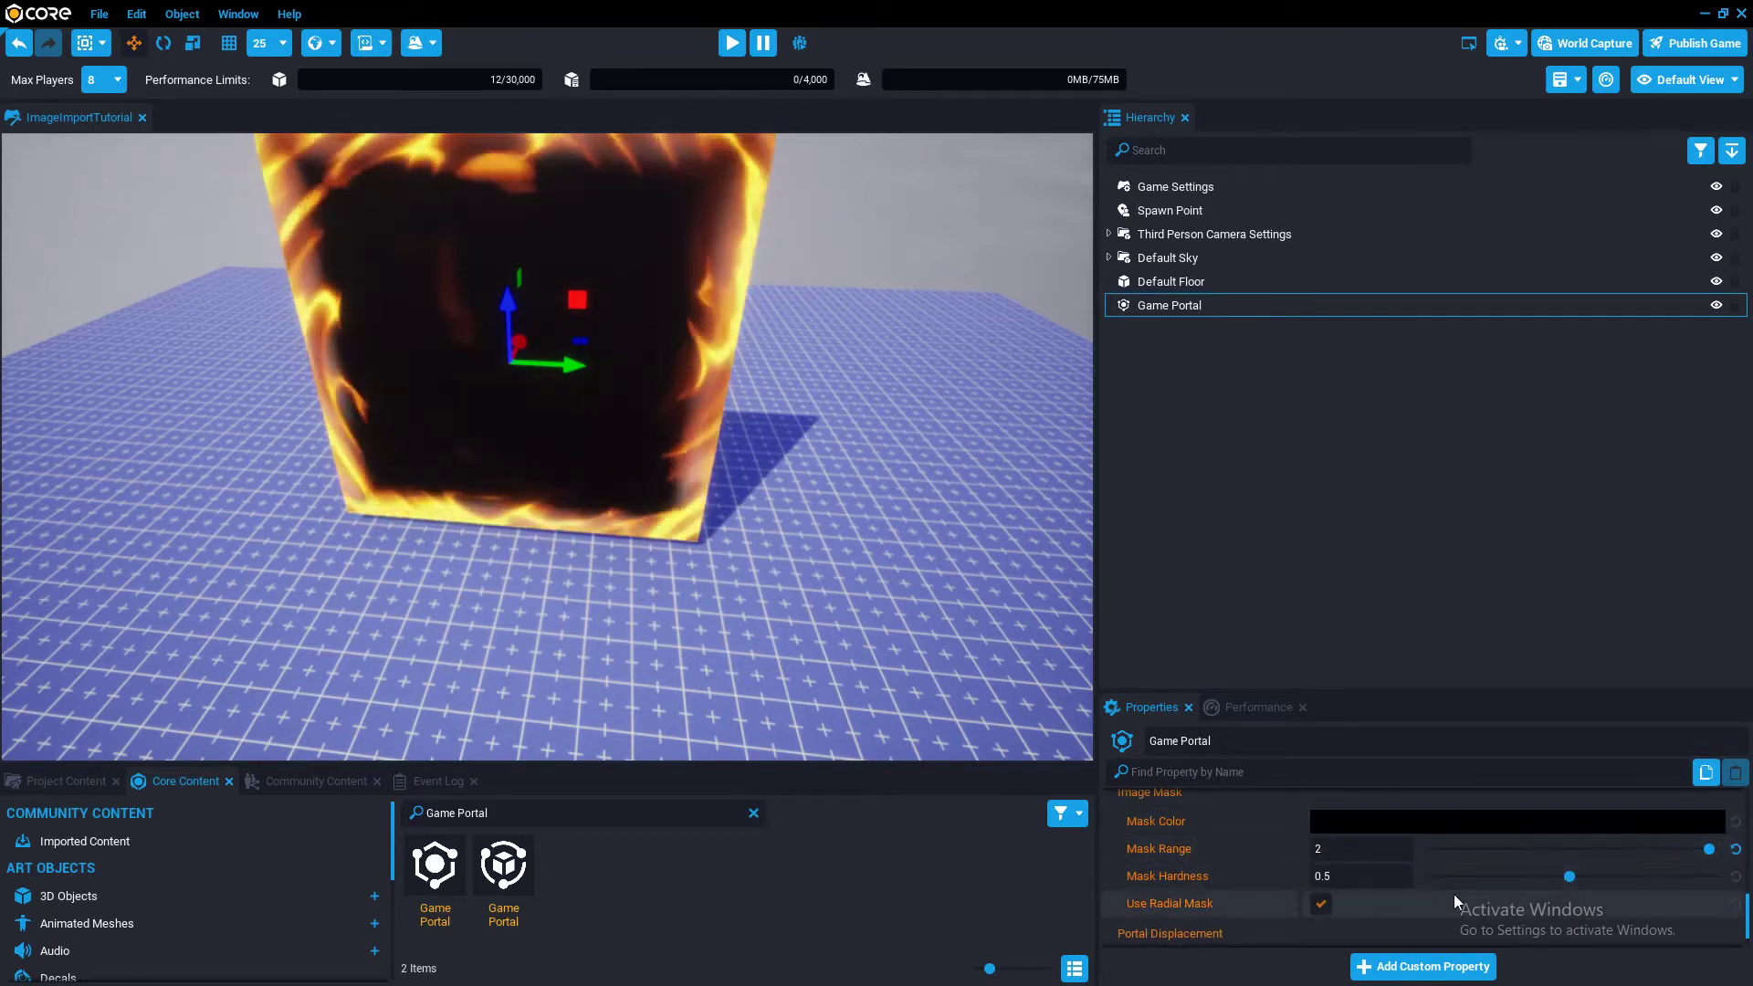
- Turn on Disable Swirl and Edge for the portal
scroll(1538, 895, "down", 1)
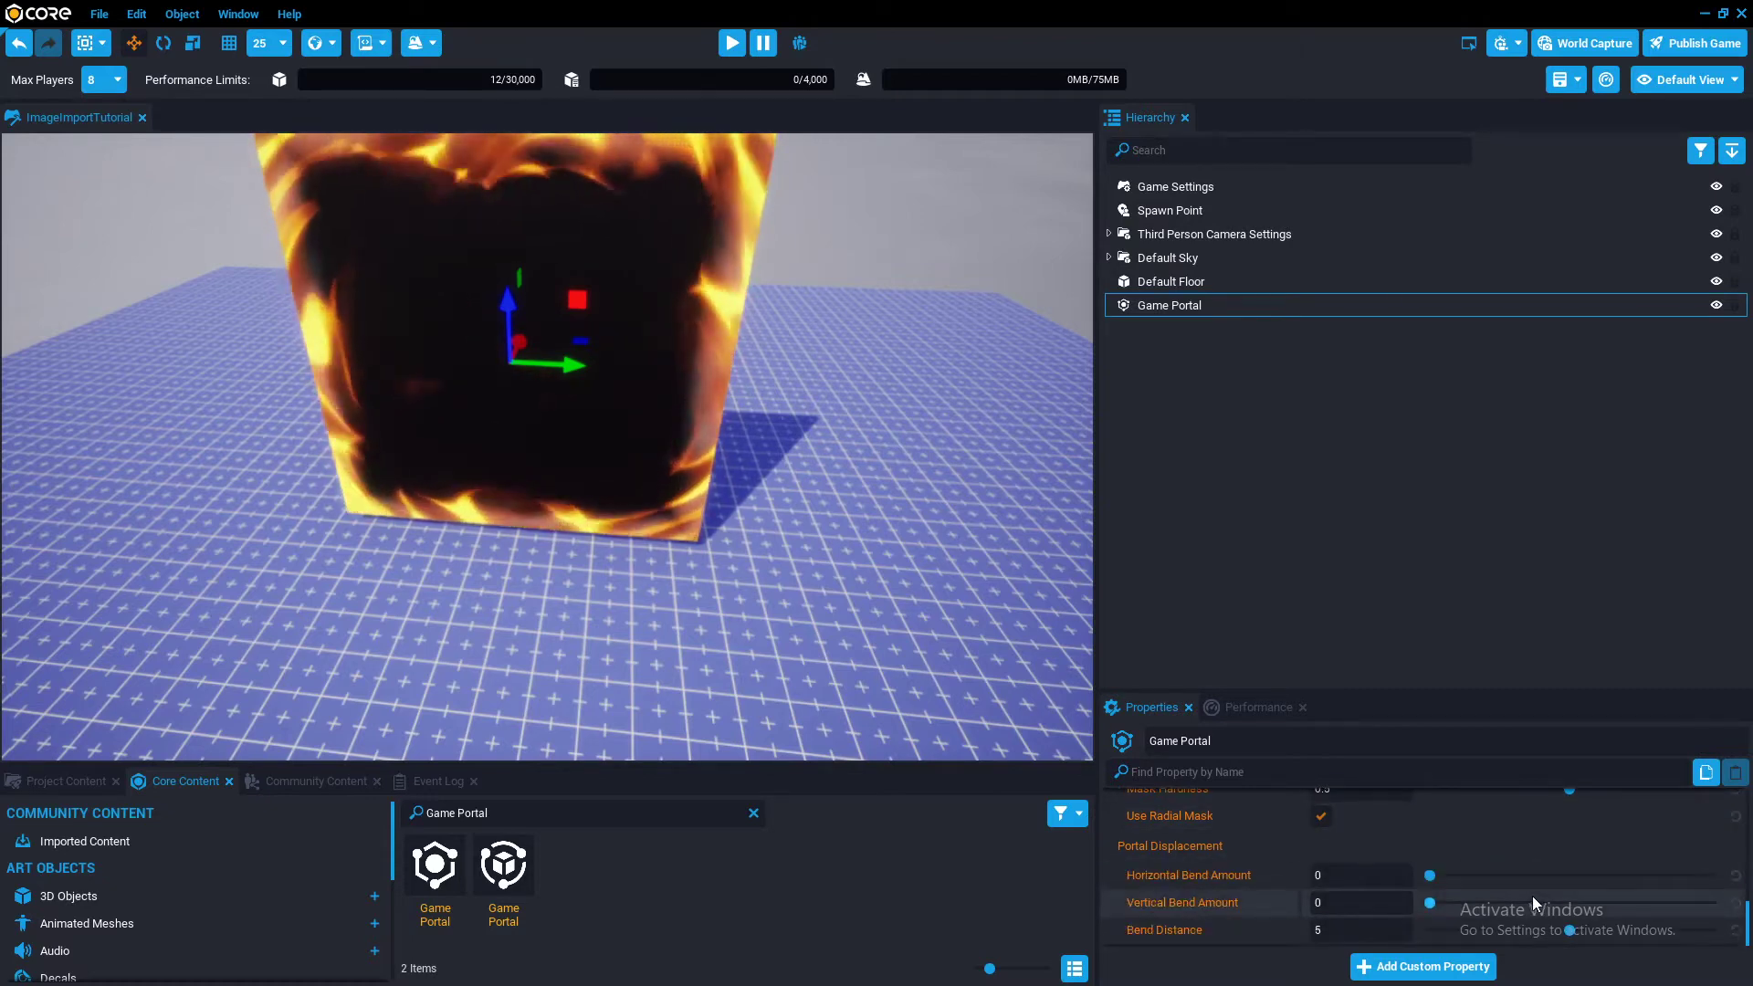
scroll(1532, 895, "up", 3)
scroll(1515, 897, "up", 2)
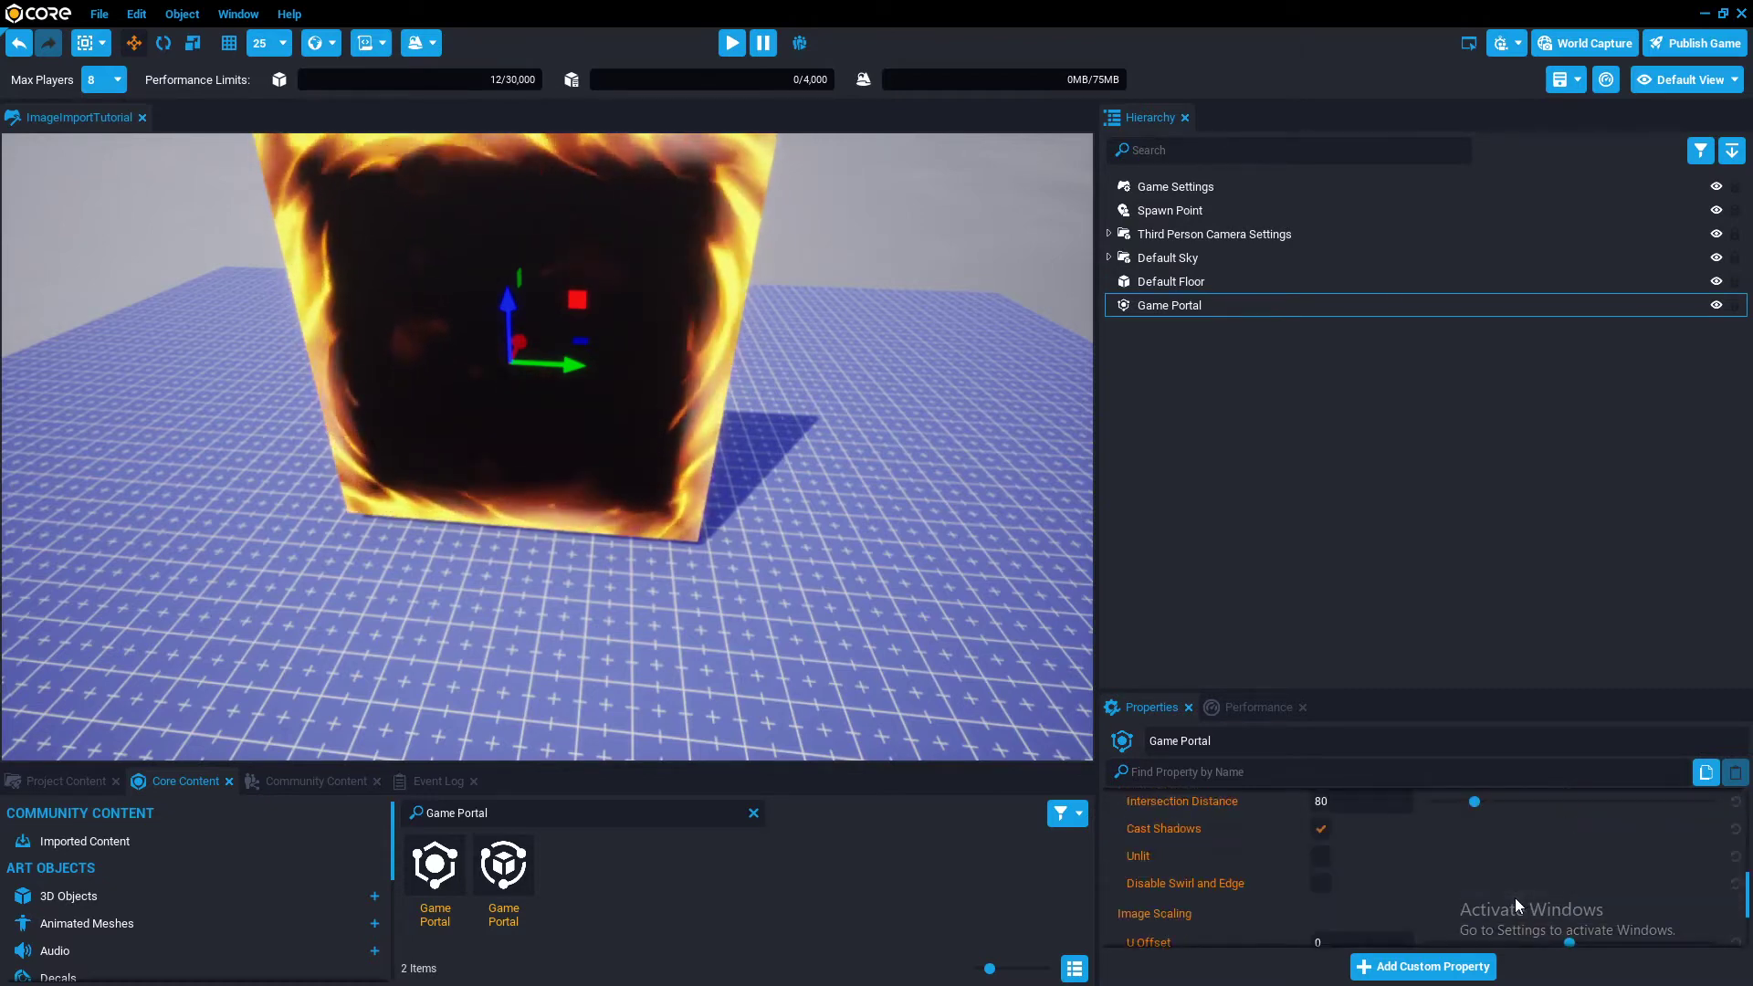
left_click(1321, 886)
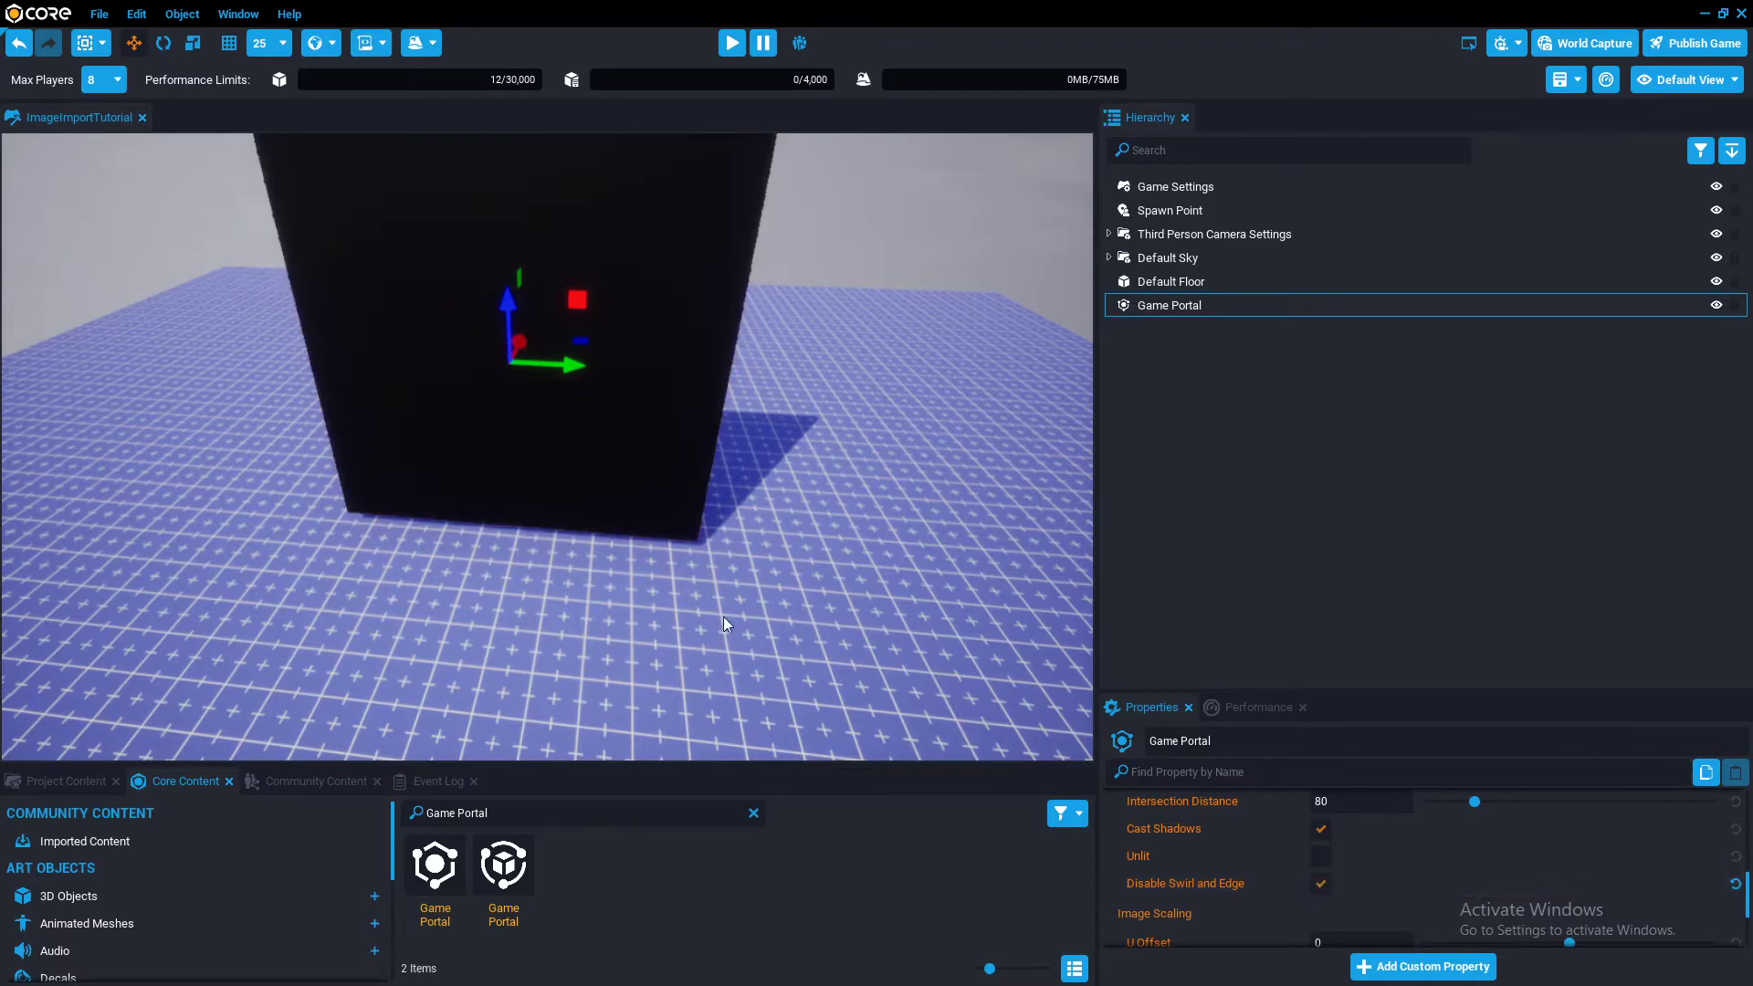
- Save the ImageImportTutorial project and close its editor
right_click_drag(688, 590, 996, 533)
left_click_drag(996, 533, 725, 548, "alt")
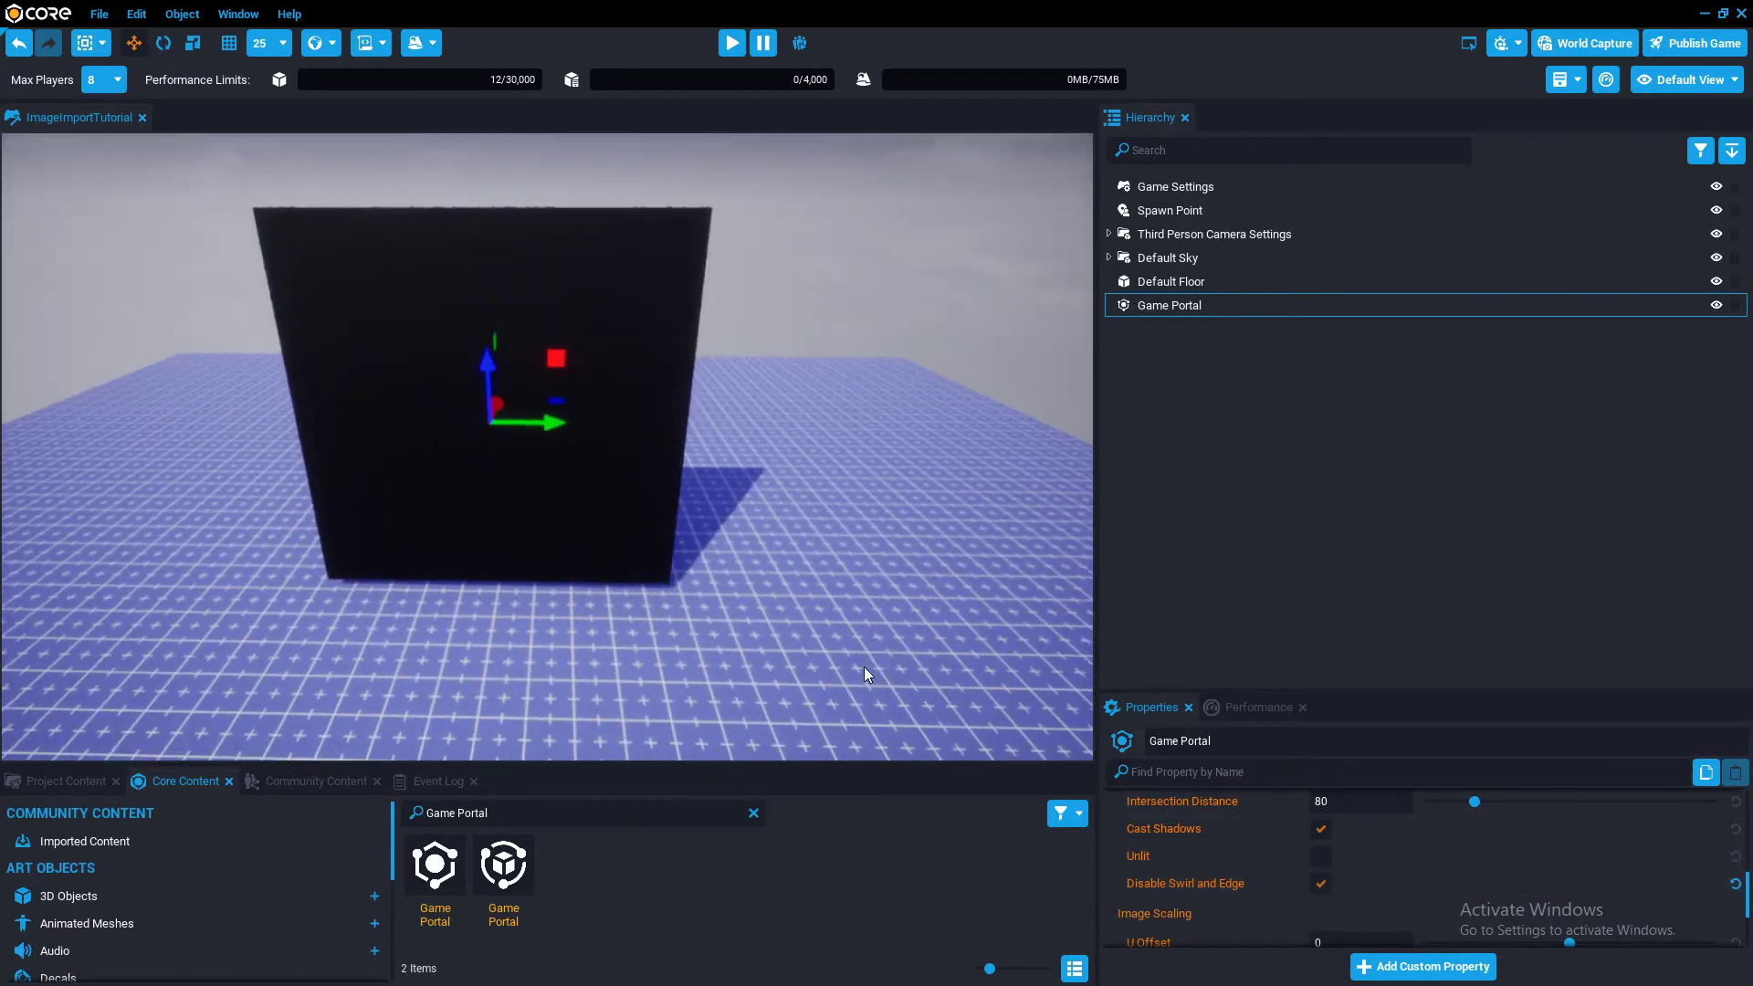
scroll(1351, 841, "up", 3)
right_click_drag(757, 585, 687, 535)
key("ctrl+s")
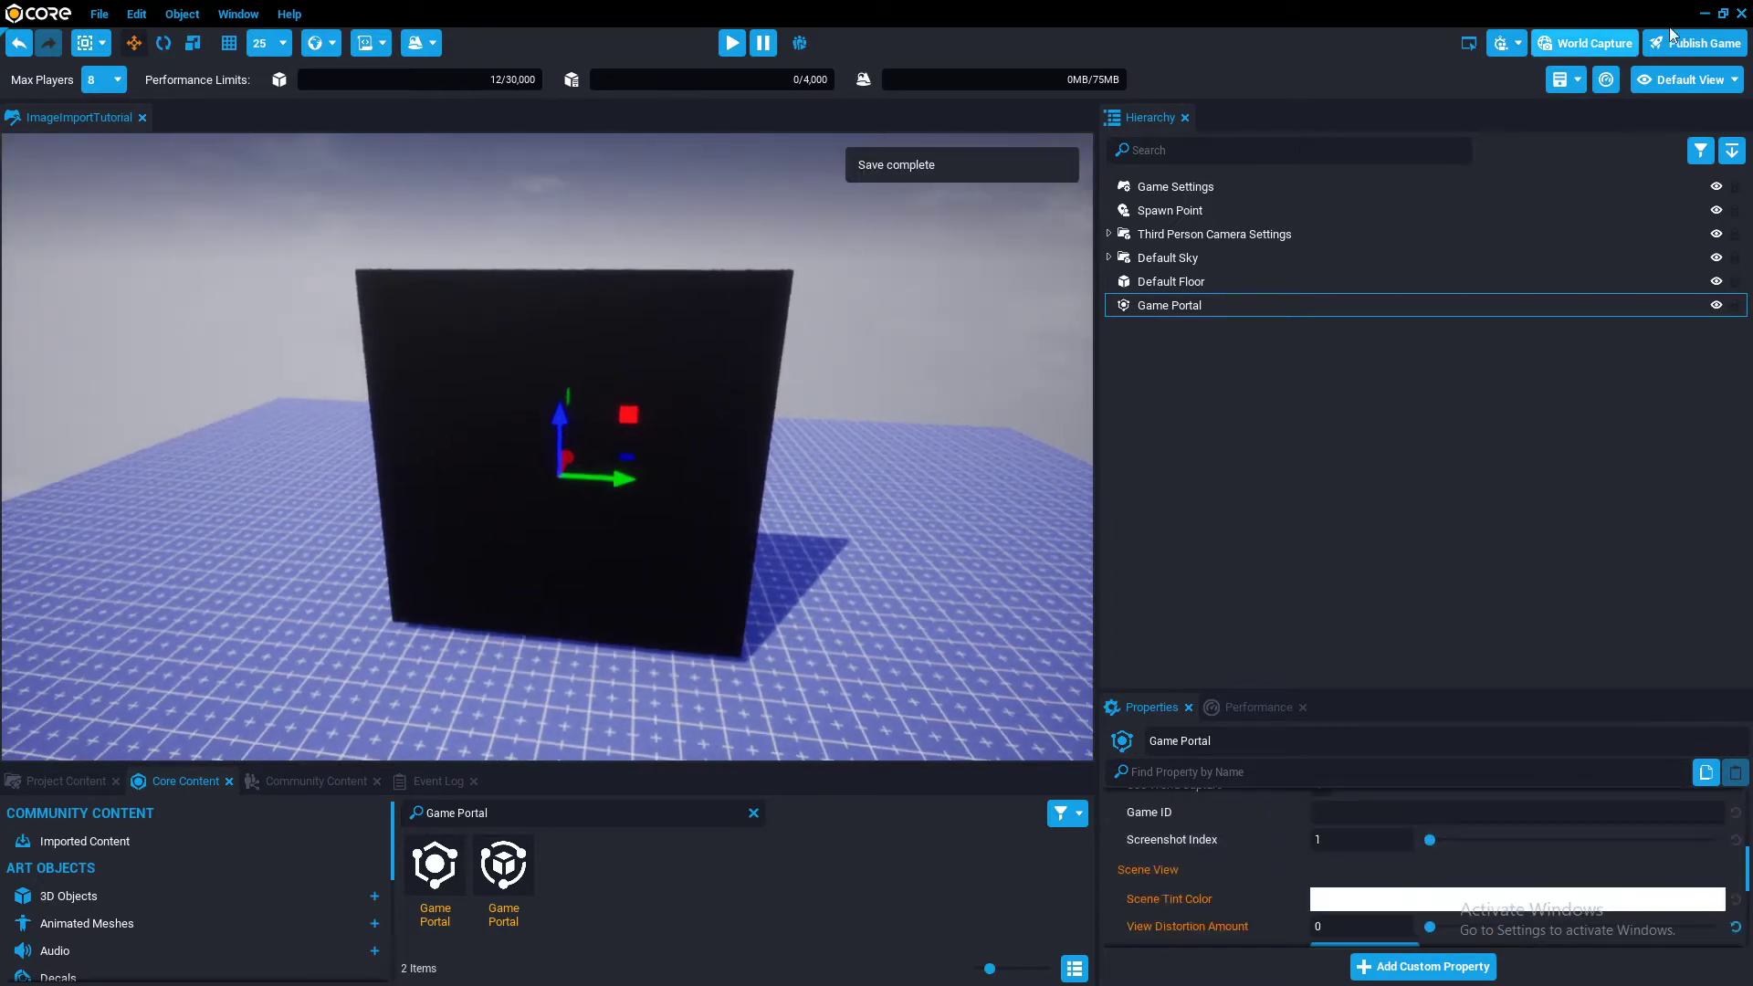
left_click(1741, 13)
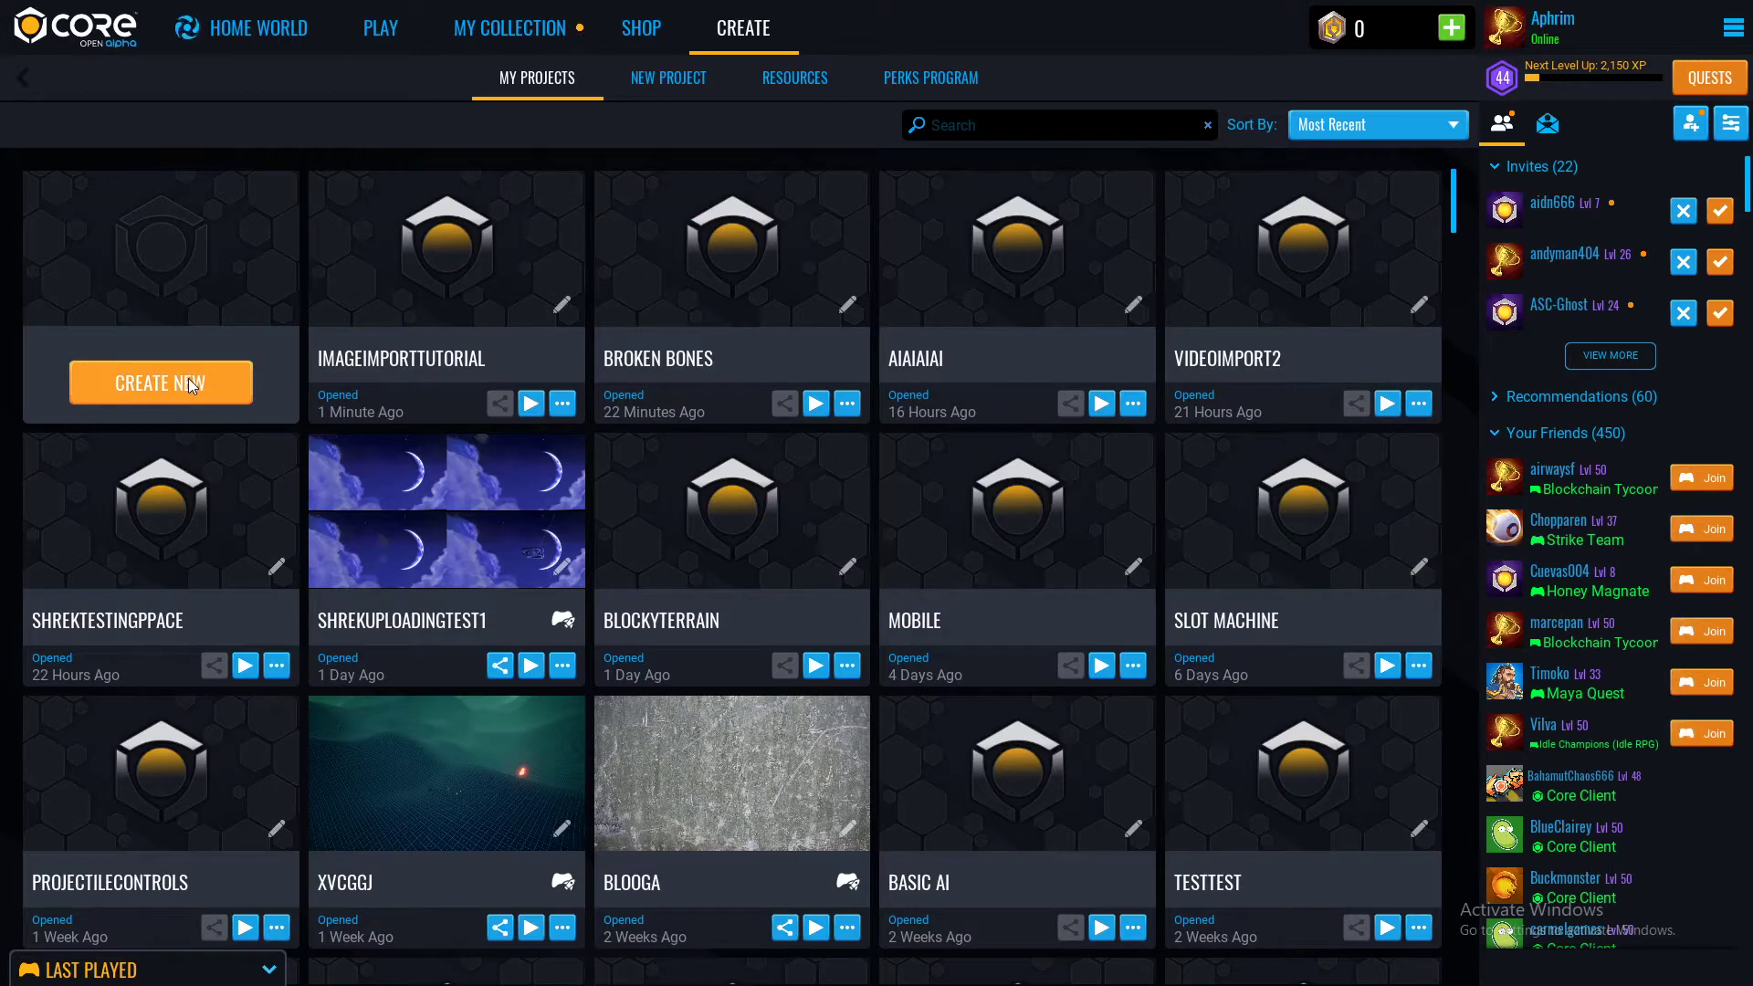
- Create another new empty project named screenshotsUploading1
left_click(188, 378)
left_click(402, 711)
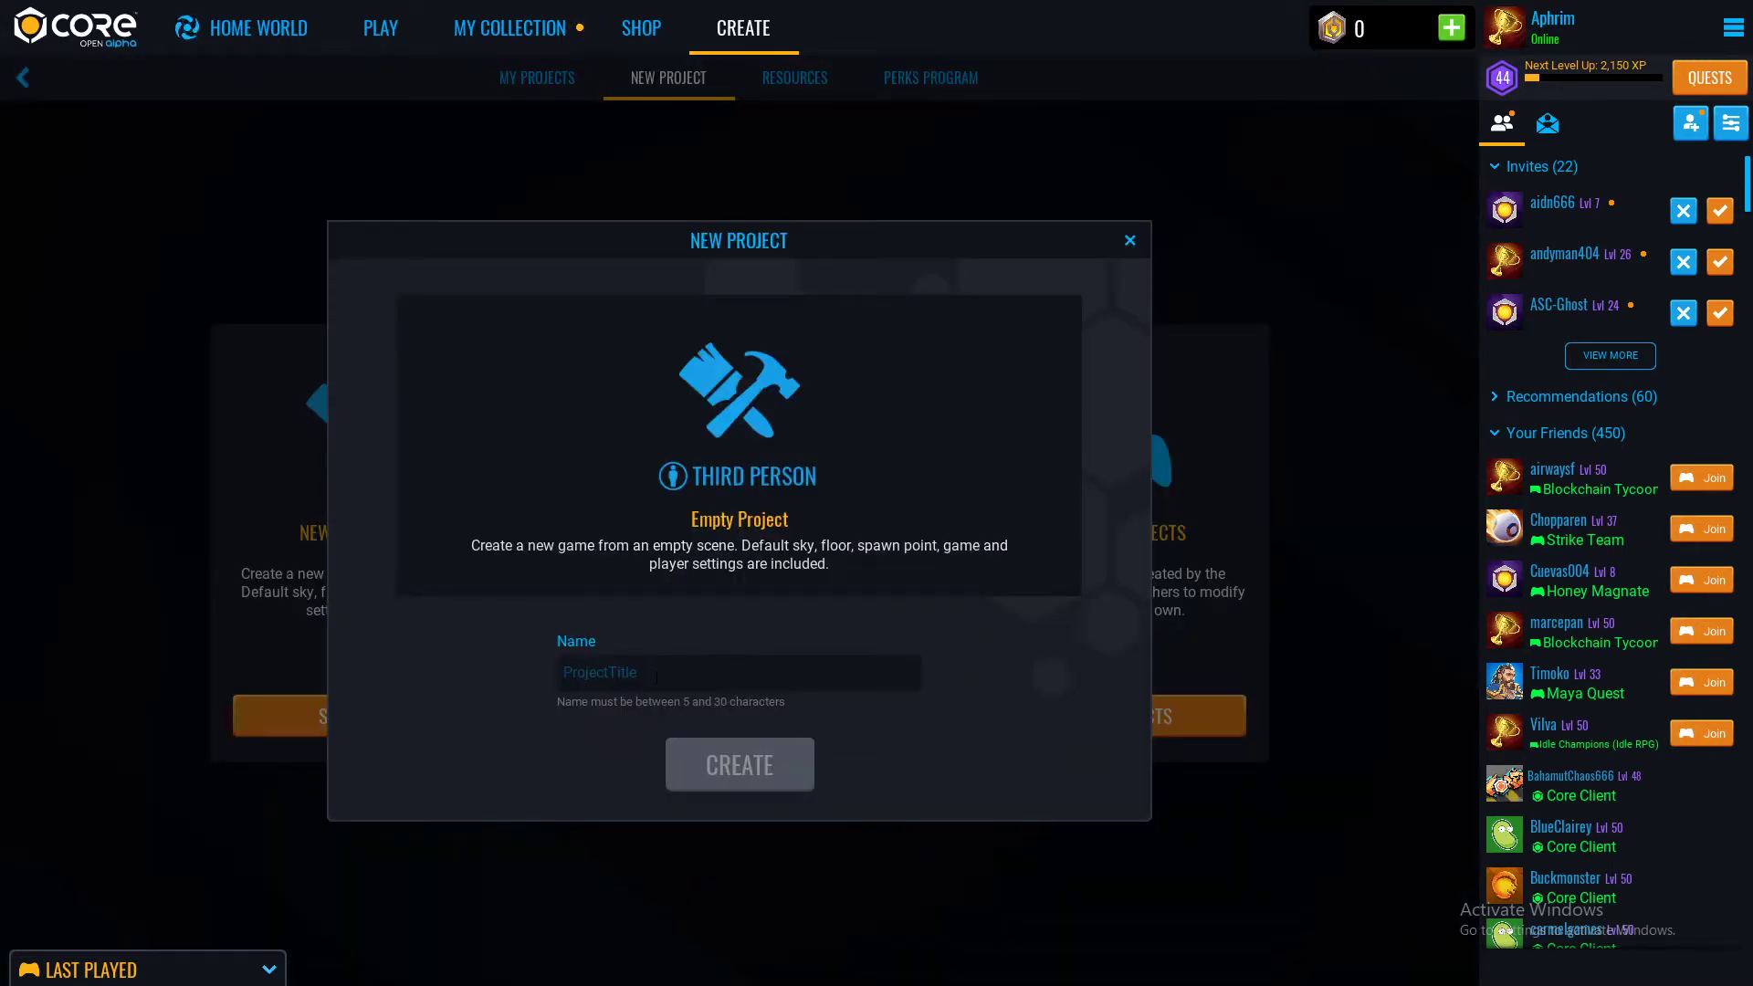
type("sc")
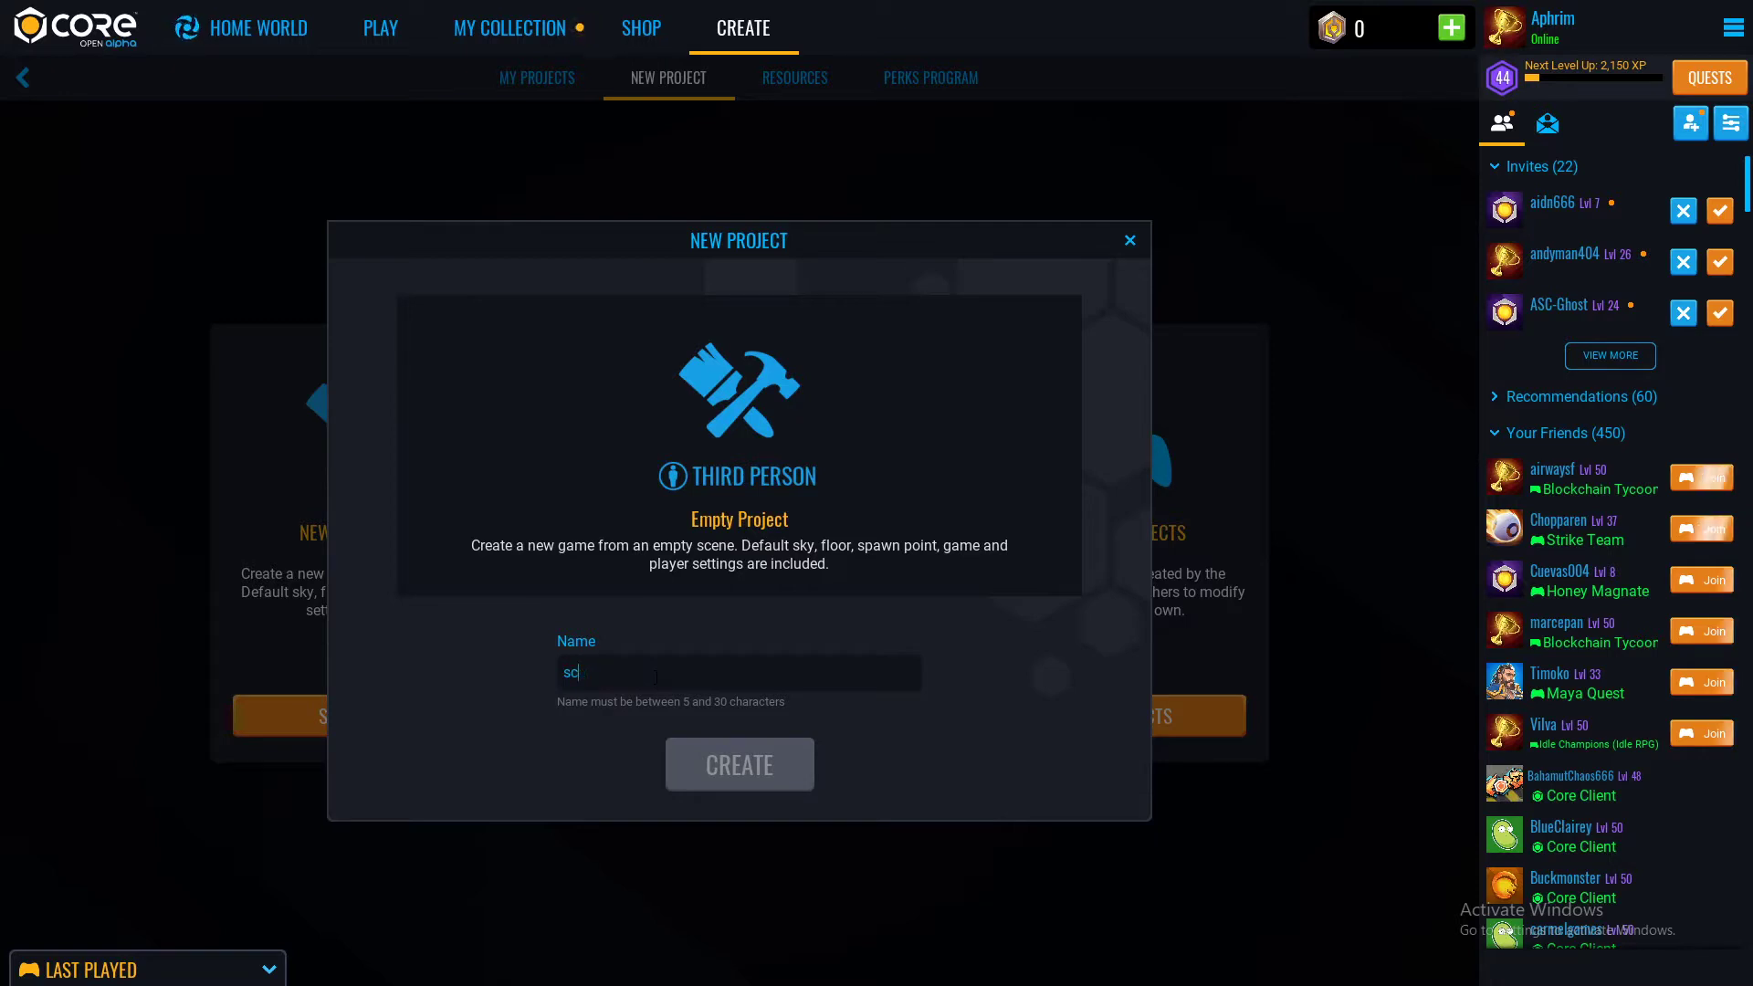
type("reenshotsU")
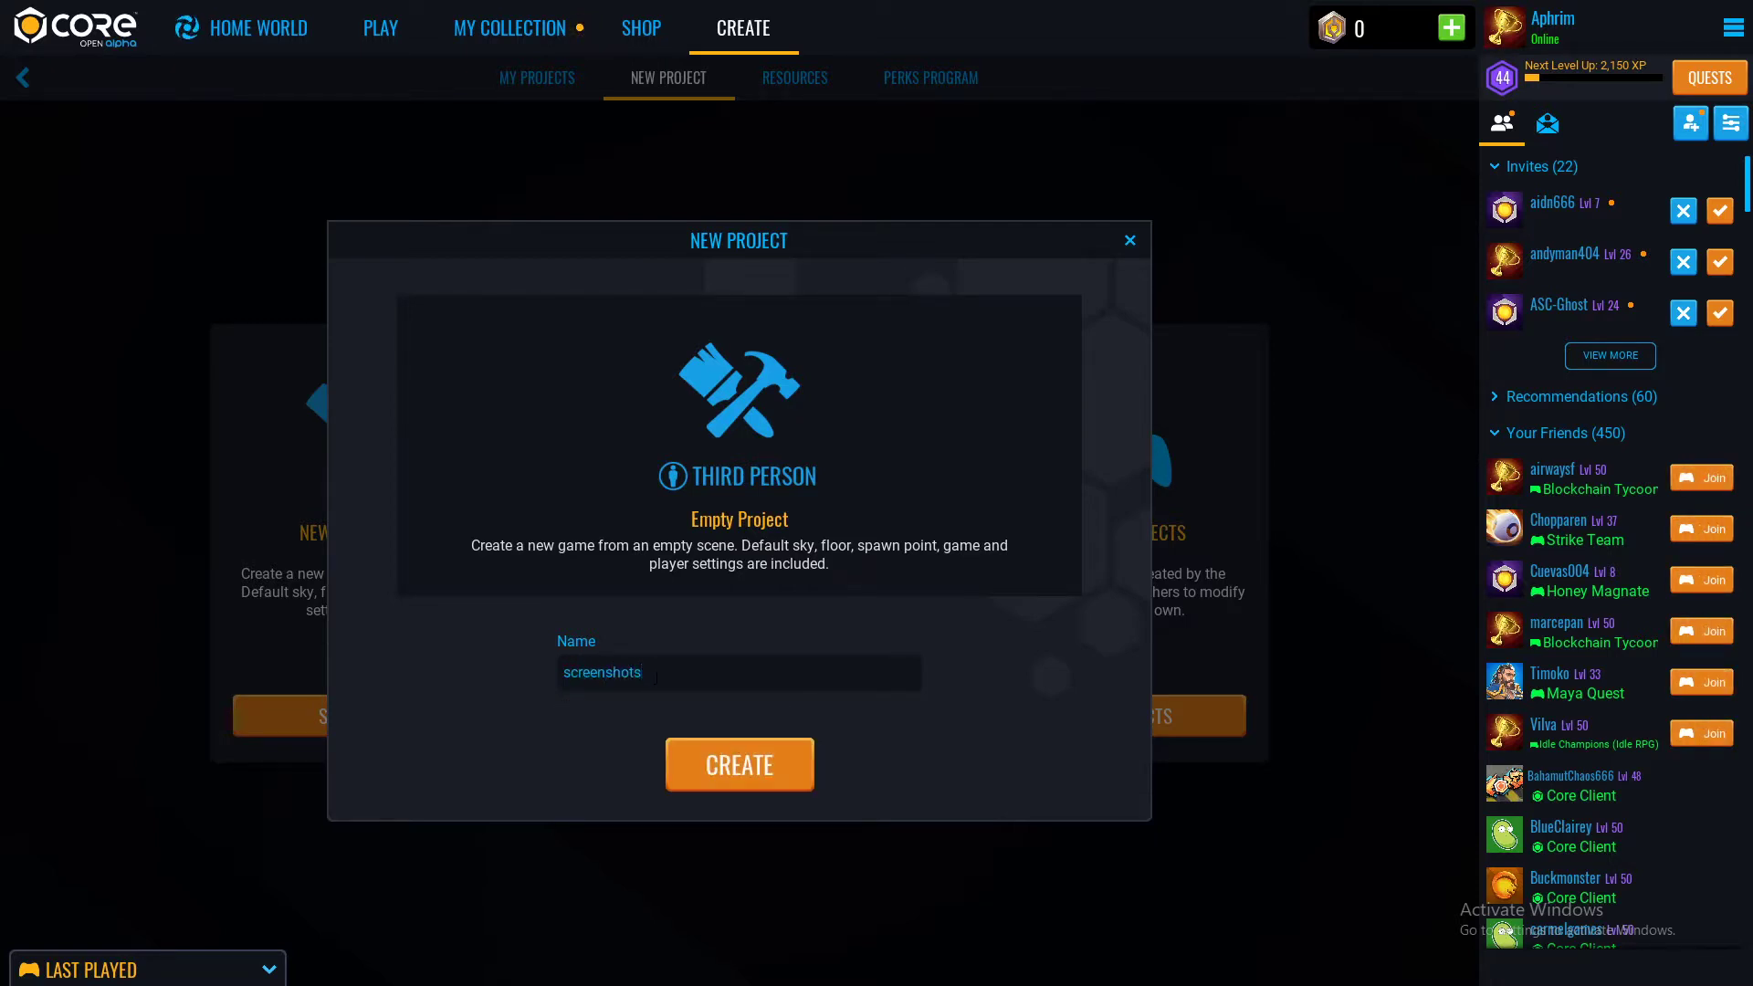
type("ploading1")
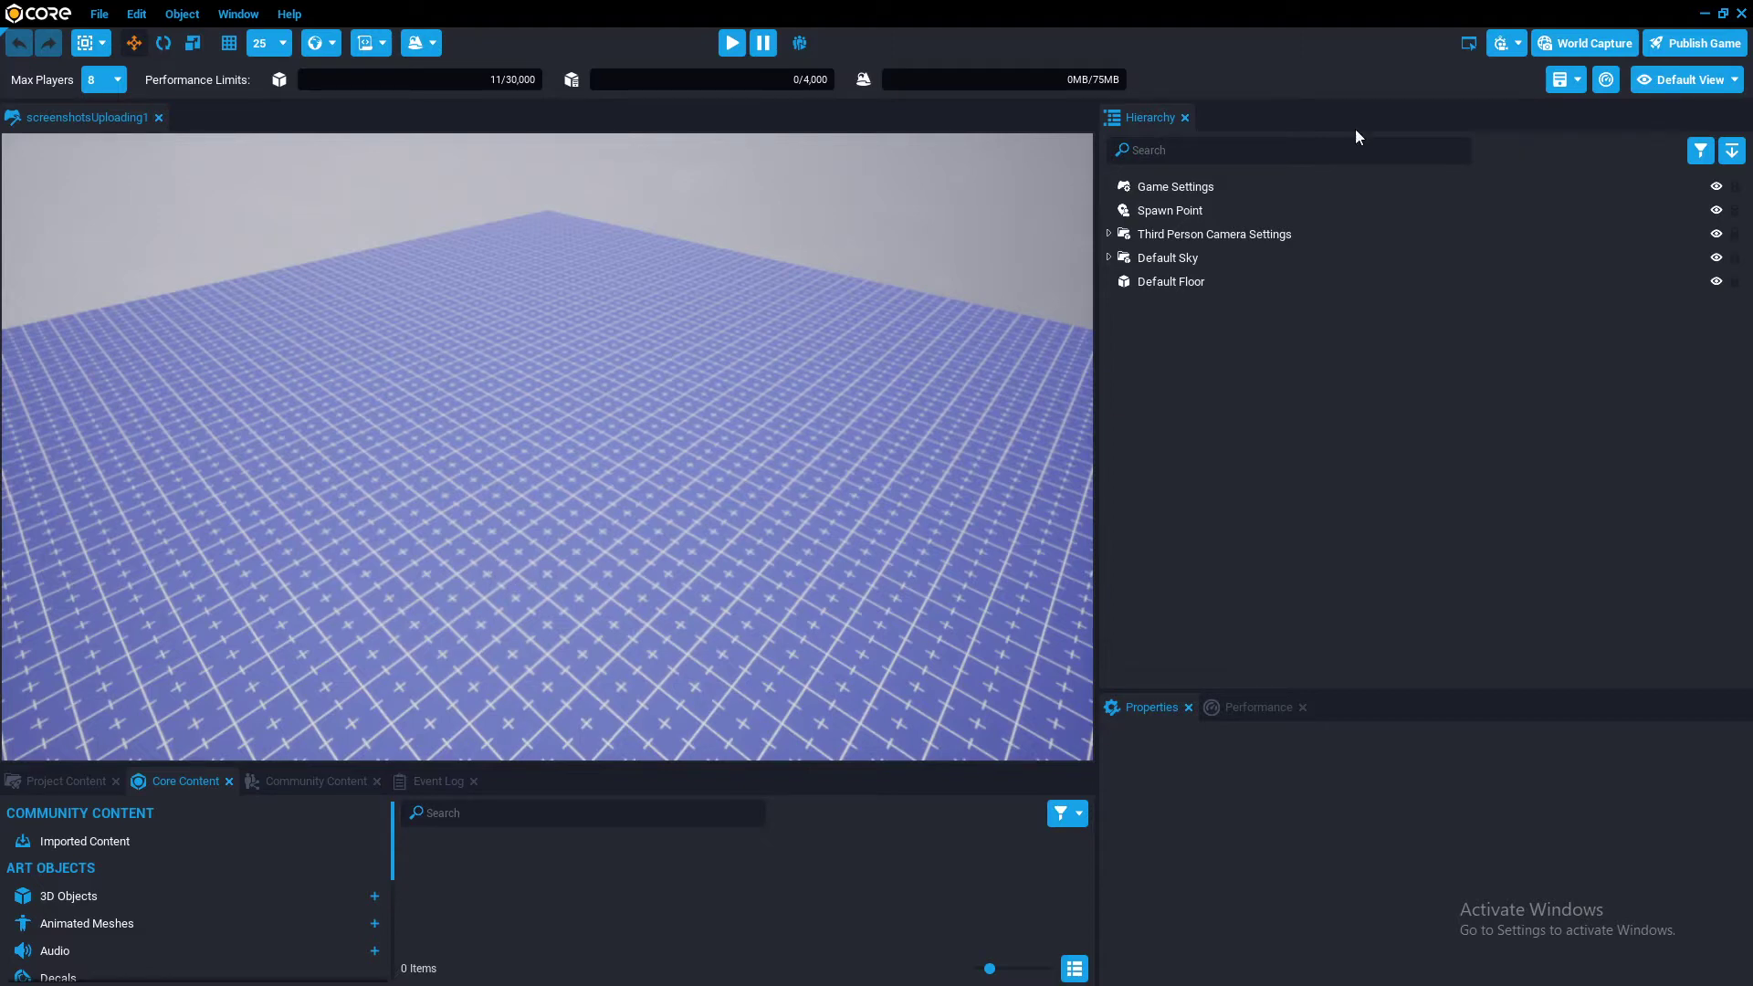
- In the game publish settings, enter the summary "awerfa" and release notes "asdfasdf", and add the Experimental tag
left_click(1701, 45)
left_click(470, 321)
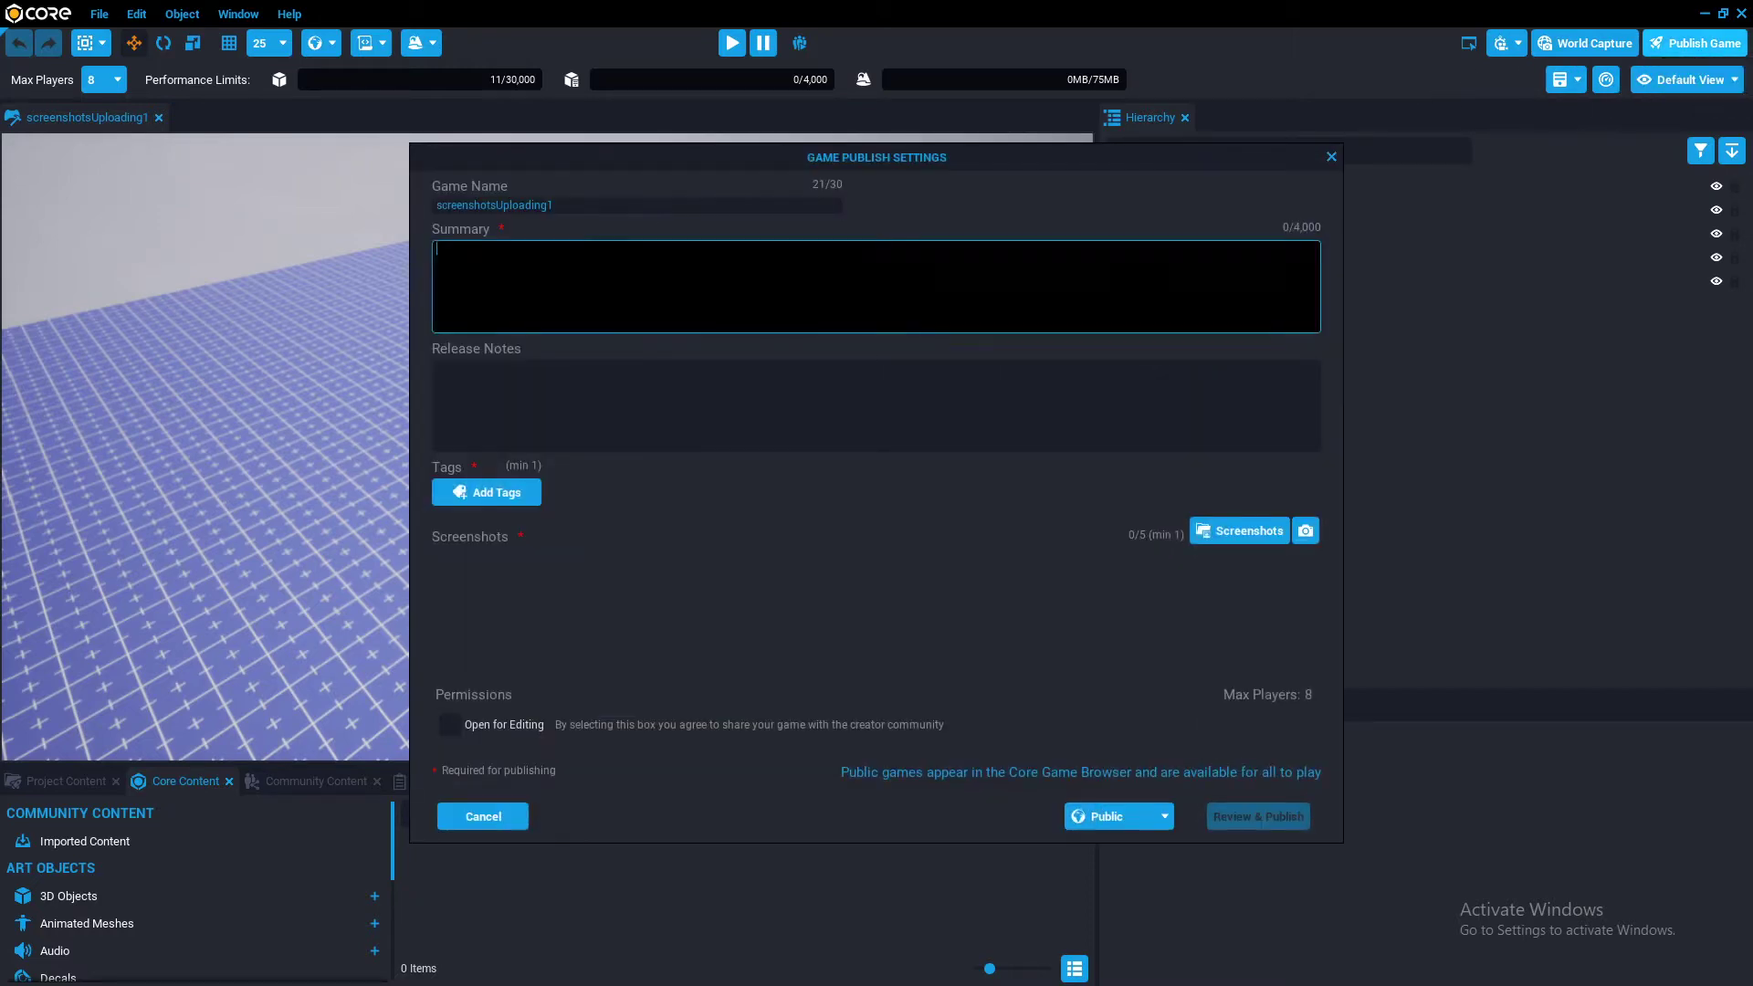
type("awerfa")
key("Tab")
type("asdfasdf")
left_click(497, 493)
left_click(1050, 404)
left_click(1155, 289)
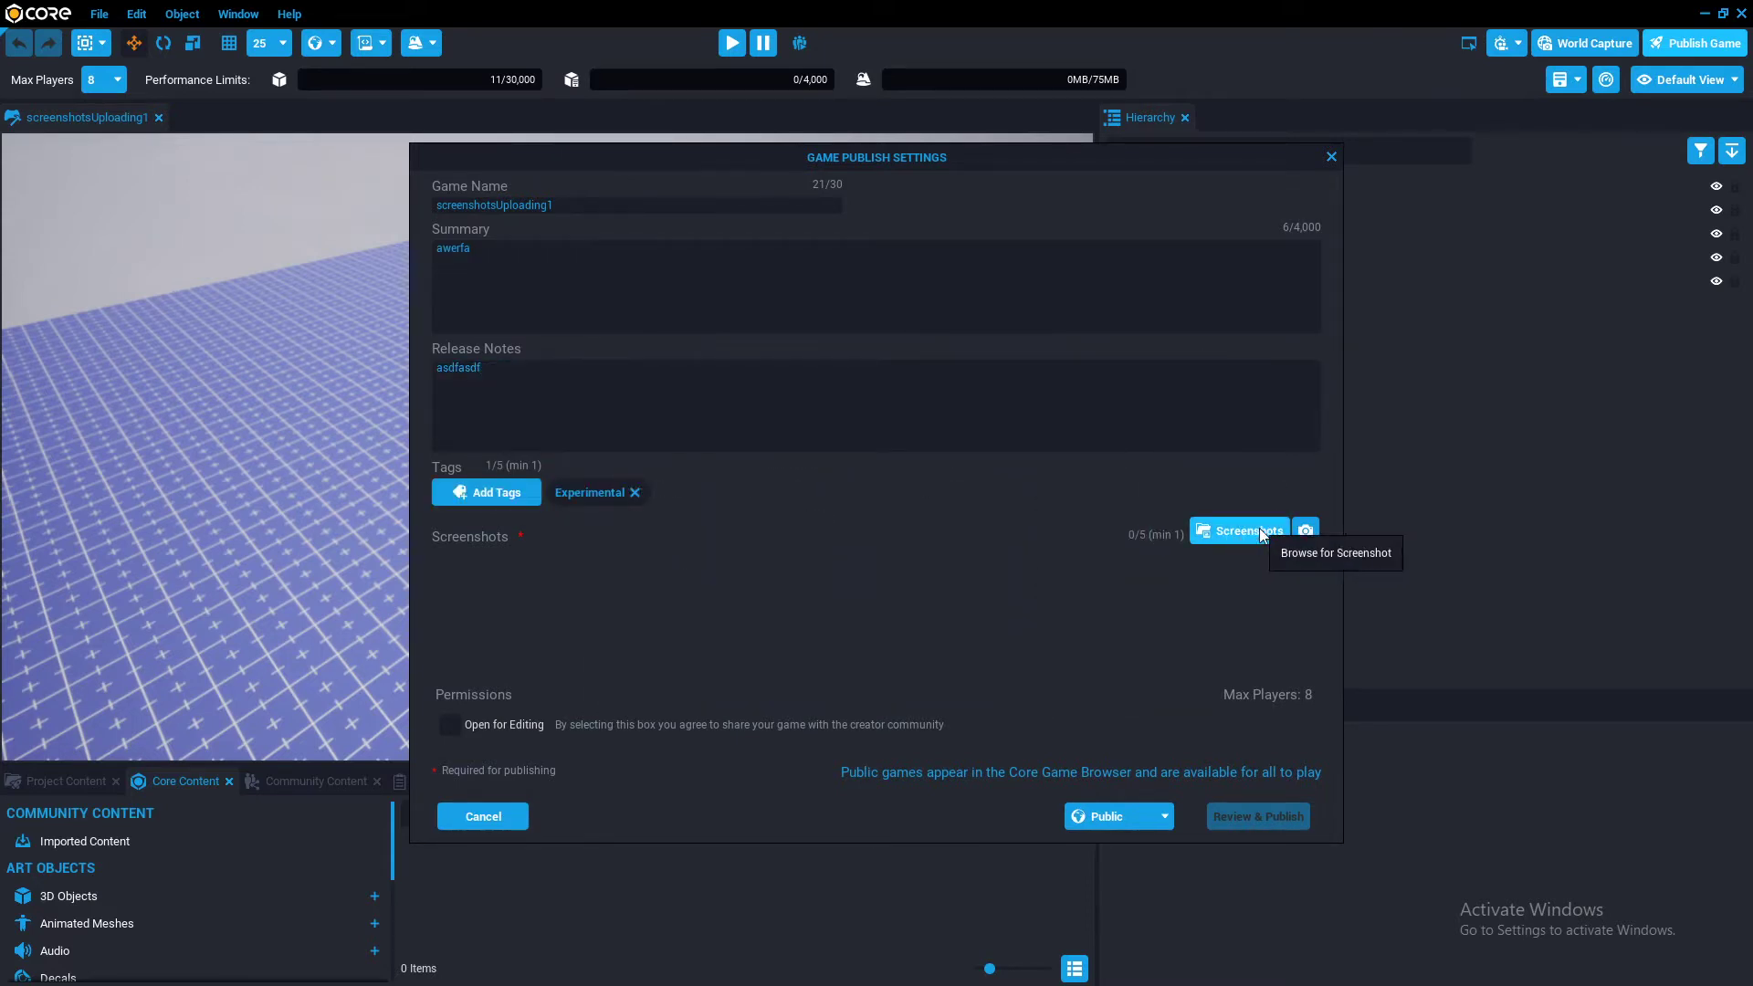
- Add Capture66.PNG from the Pictures folder as the game's screenshot
left_click(1231, 529)
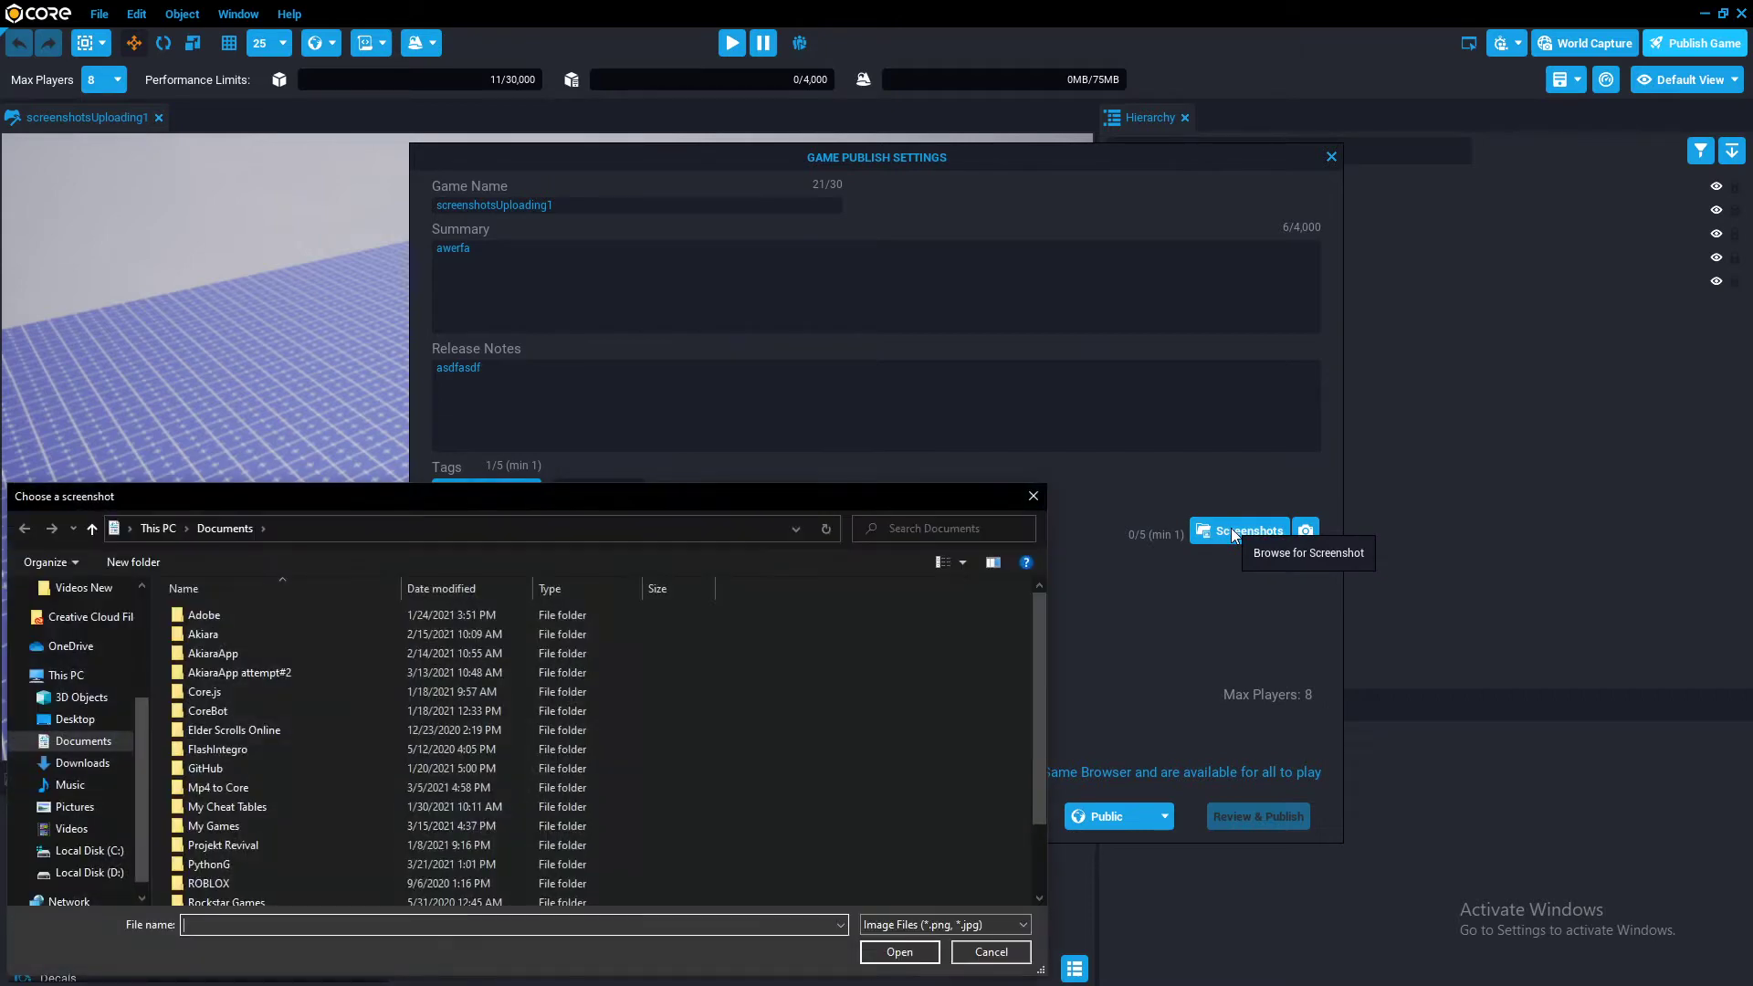
left_click(95, 803)
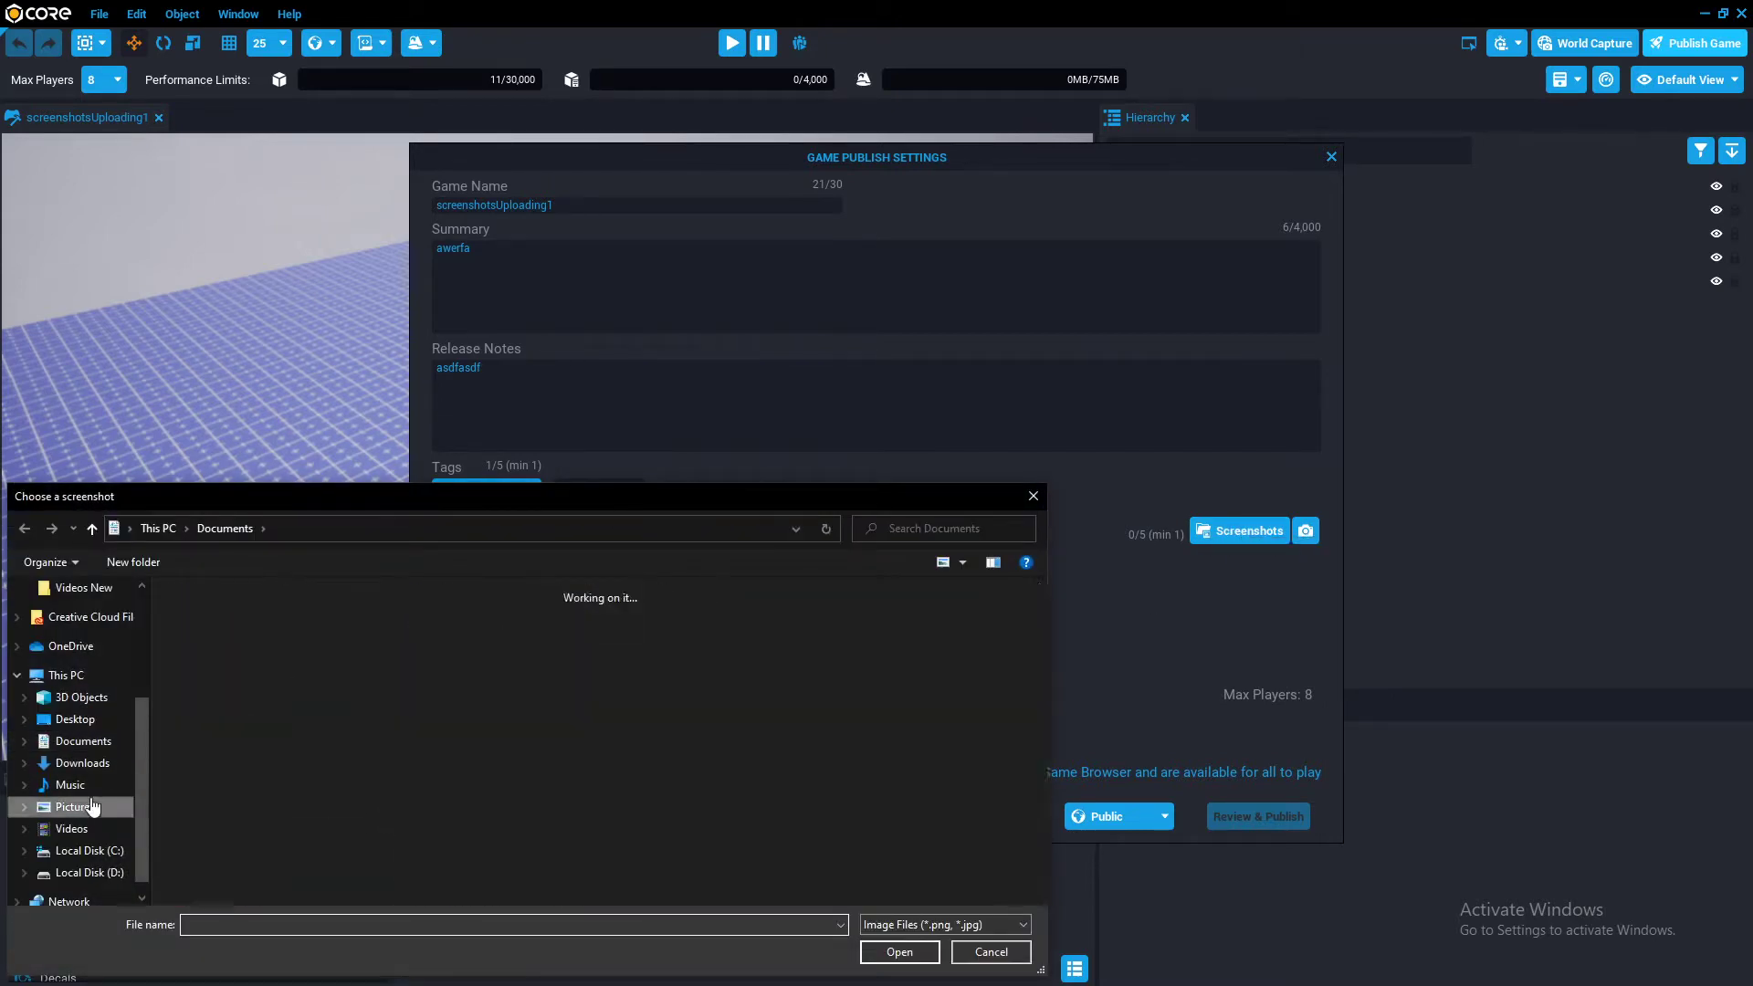
scroll(639, 767, "down", 5)
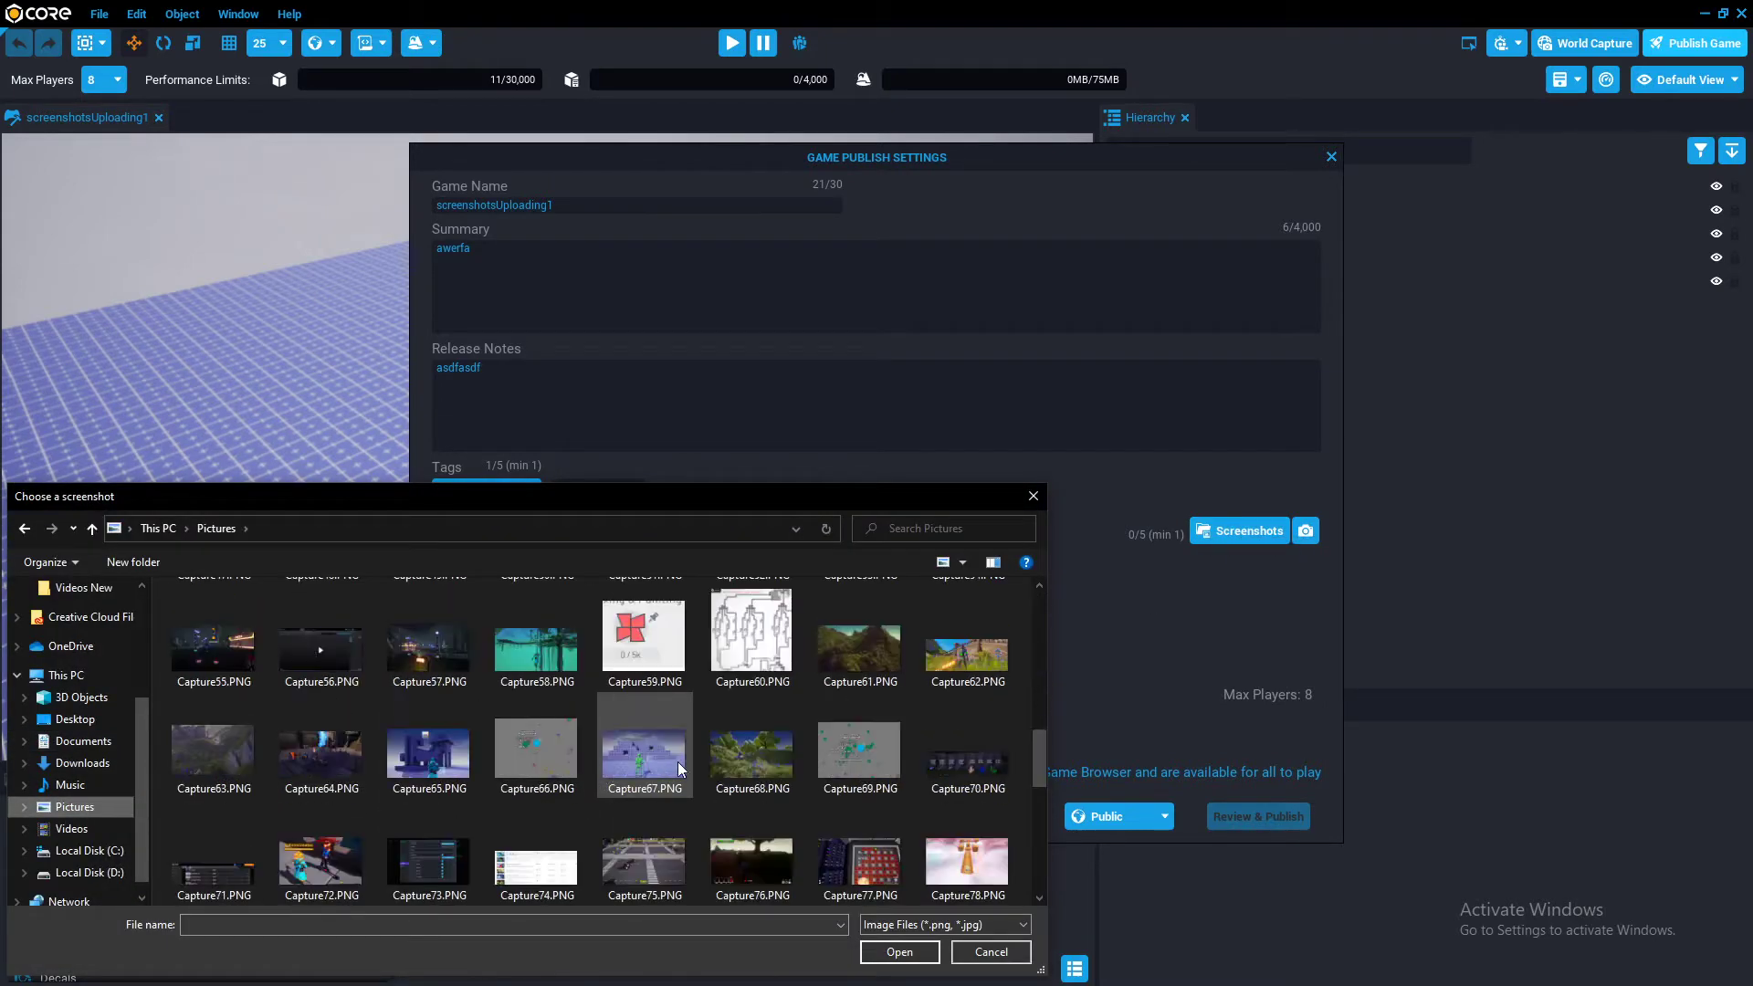
left_click(533, 756)
left_click(899, 953)
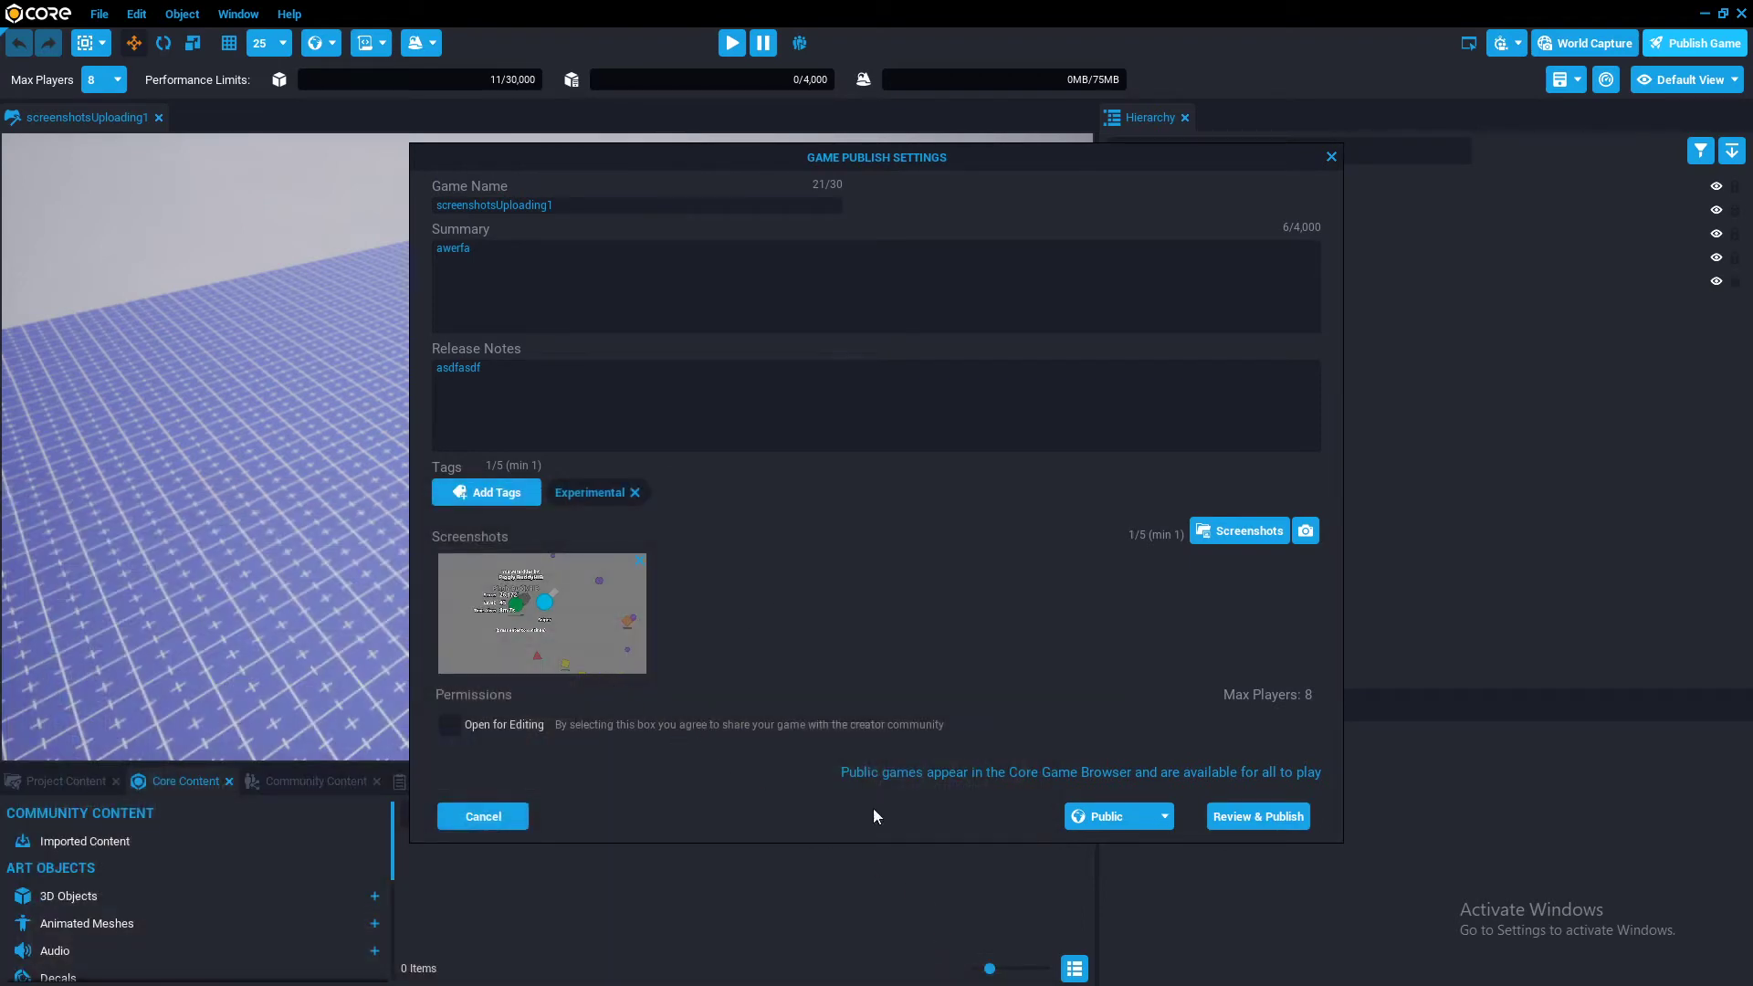
- Publish the game as Unlisted and return to the project list
left_click(1124, 815)
left_click(1076, 754)
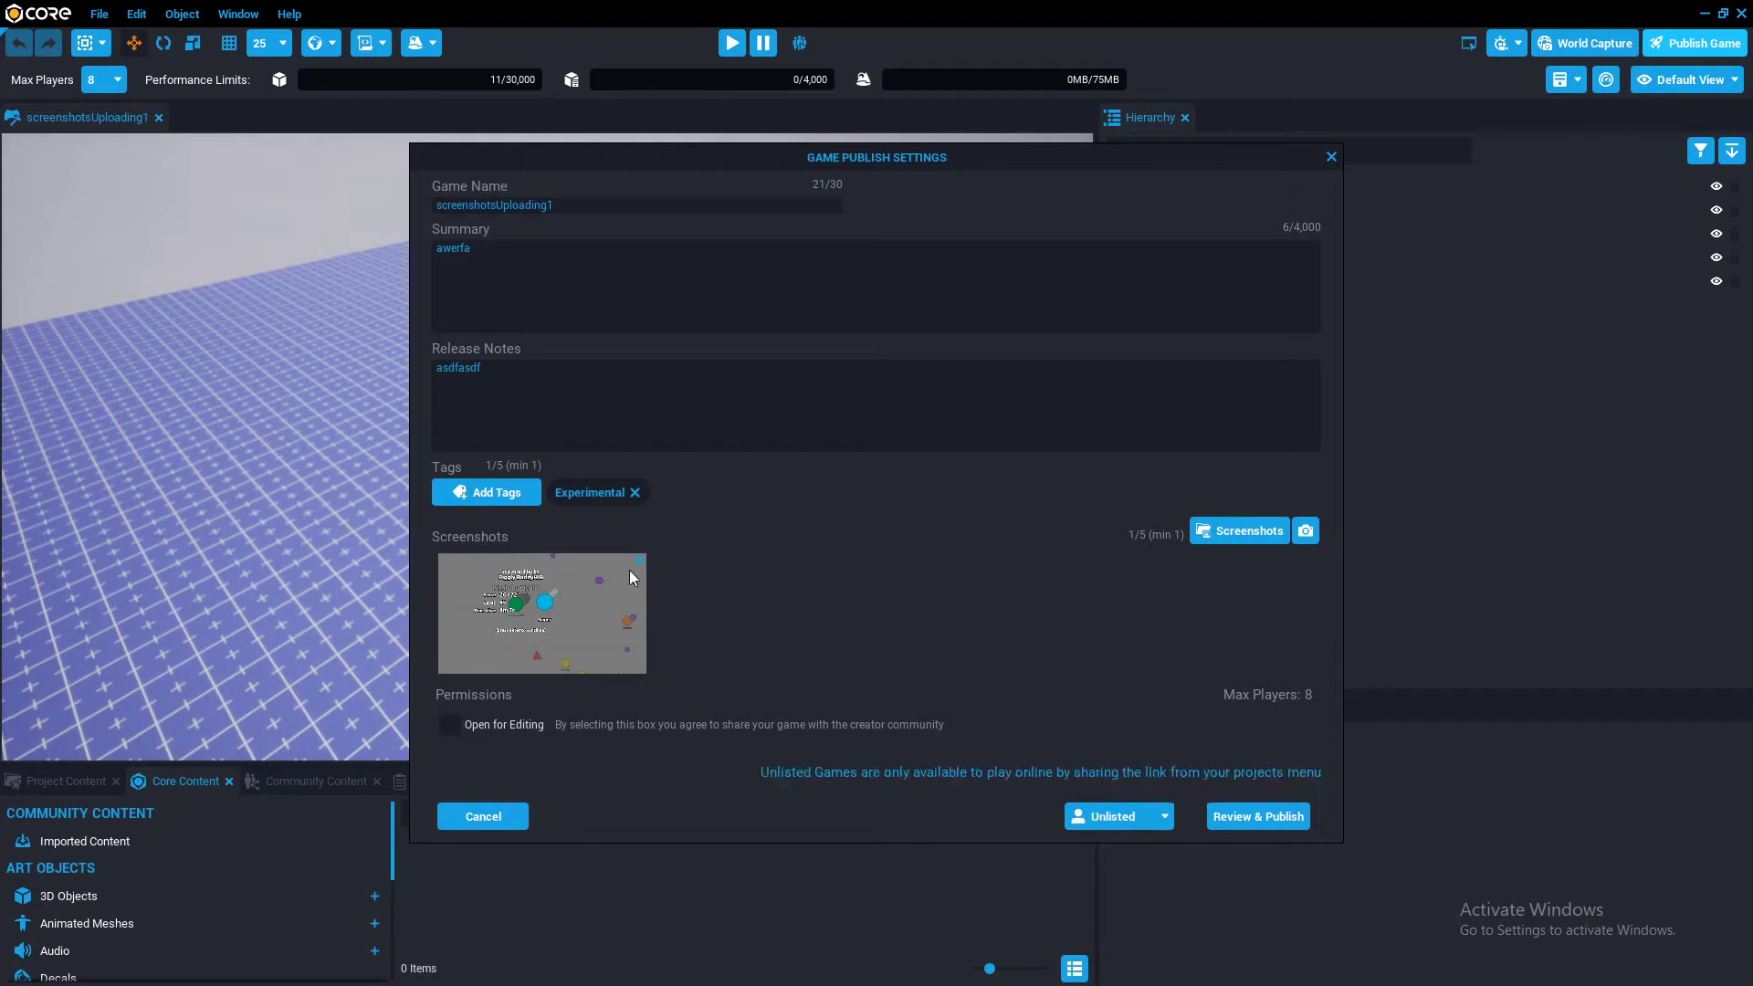
left_click(1286, 815)
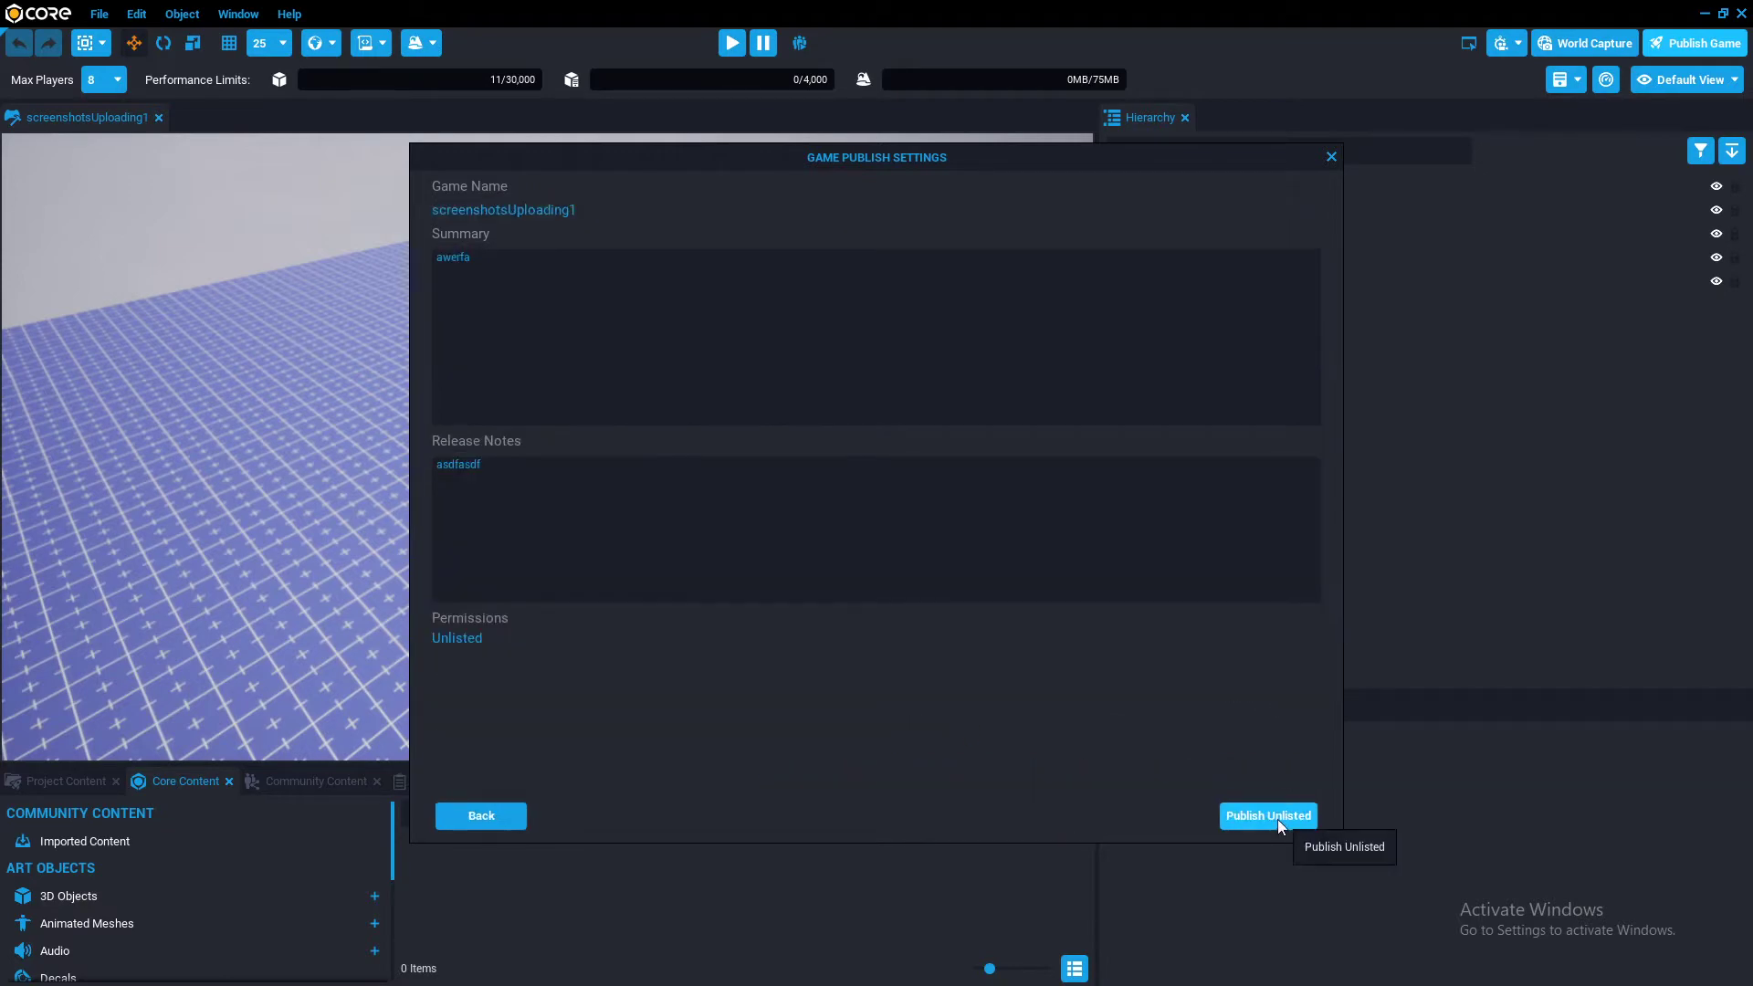
left_click(1279, 818)
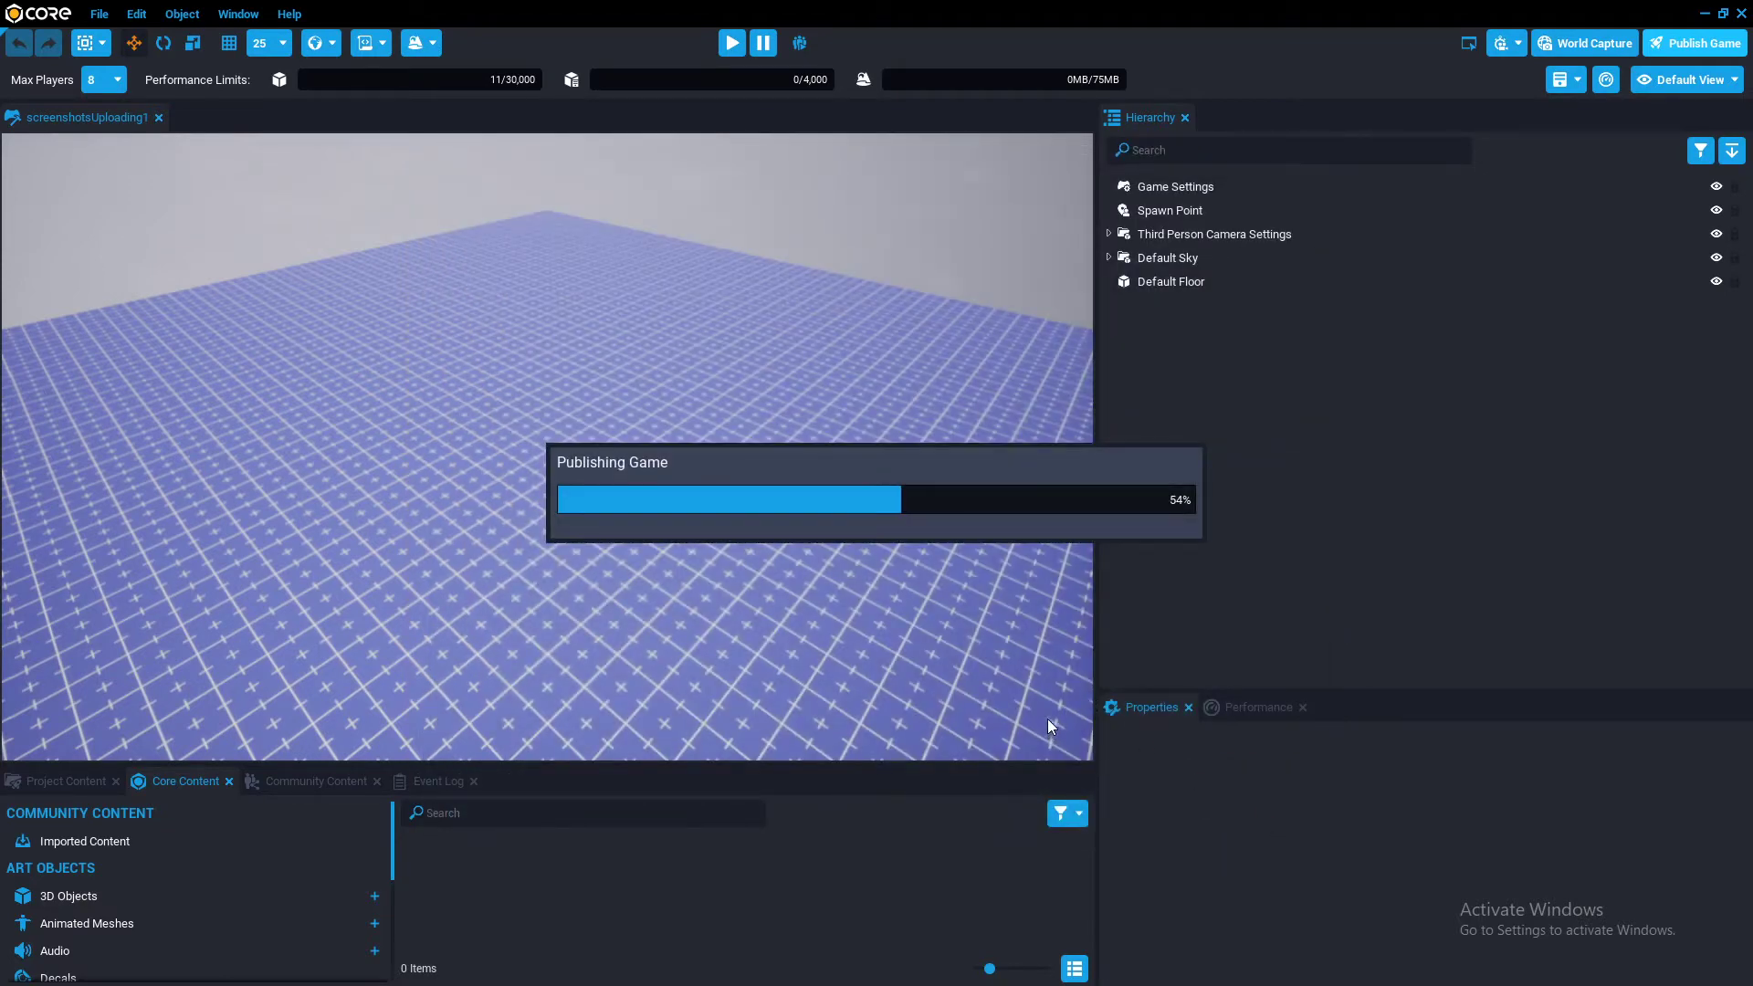
left_click(1050, 586)
left_click(1092, 348)
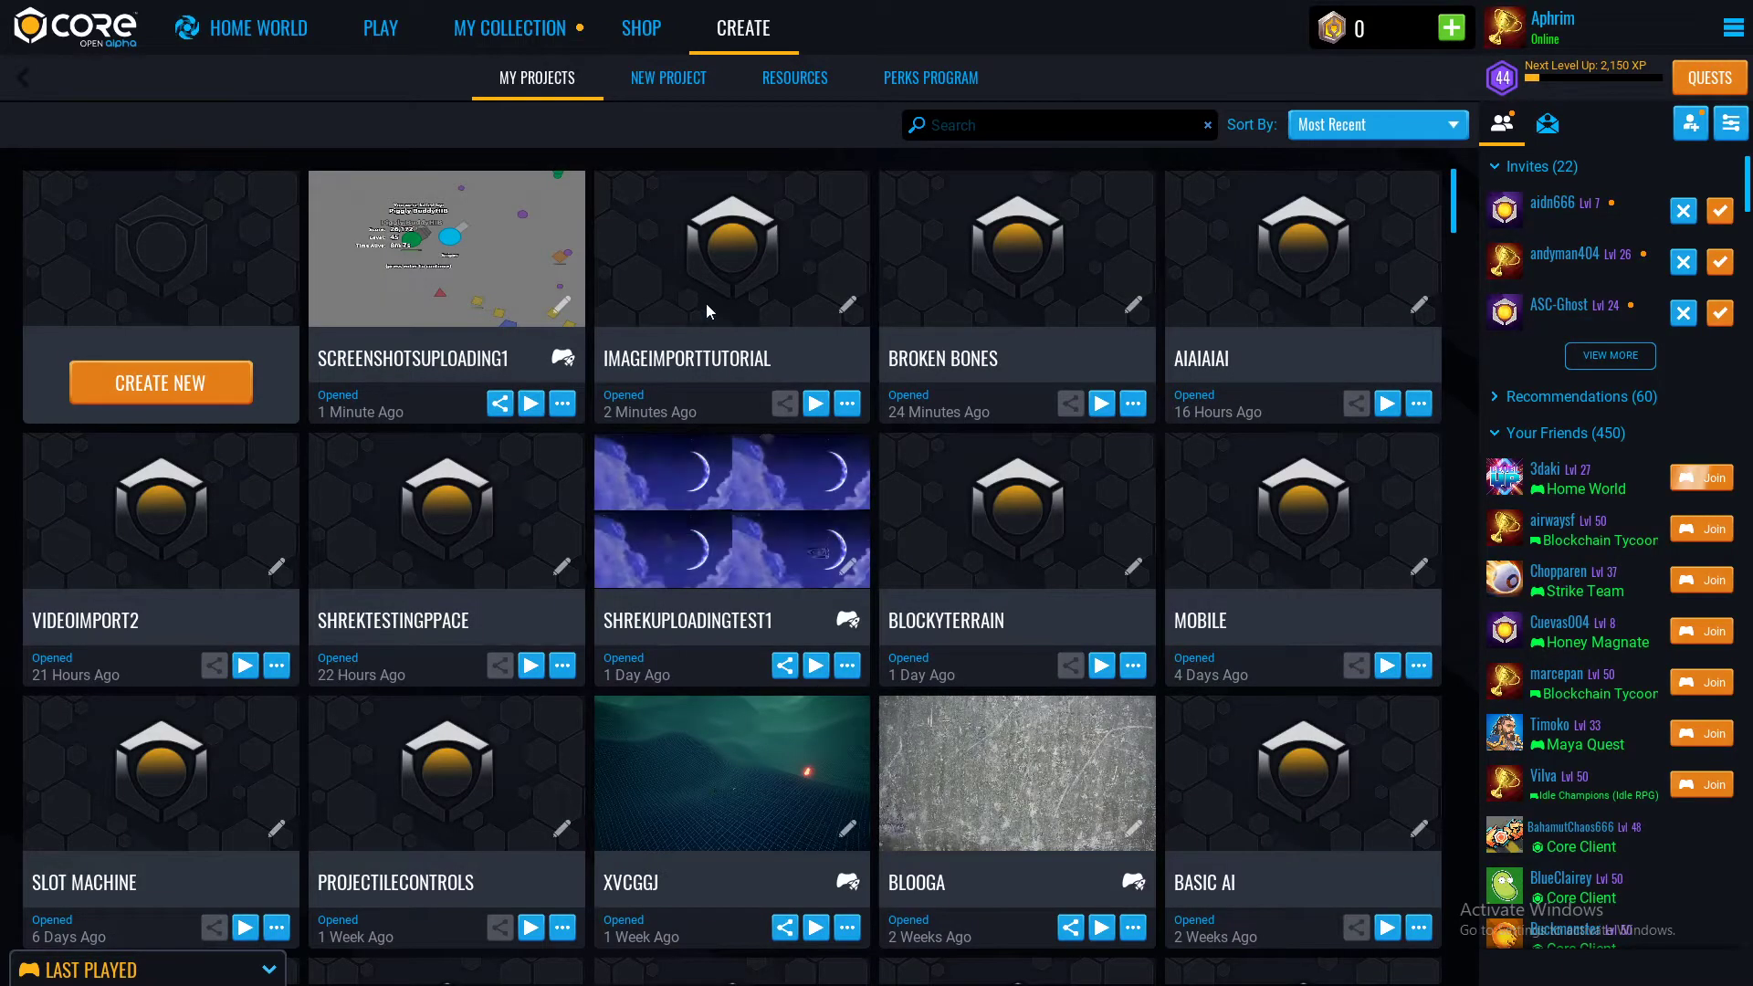
- Open the ImageImportTutorial project and set the Game Portal's Game ID to 800118/screenshotsuploading1
left_click(732, 250)
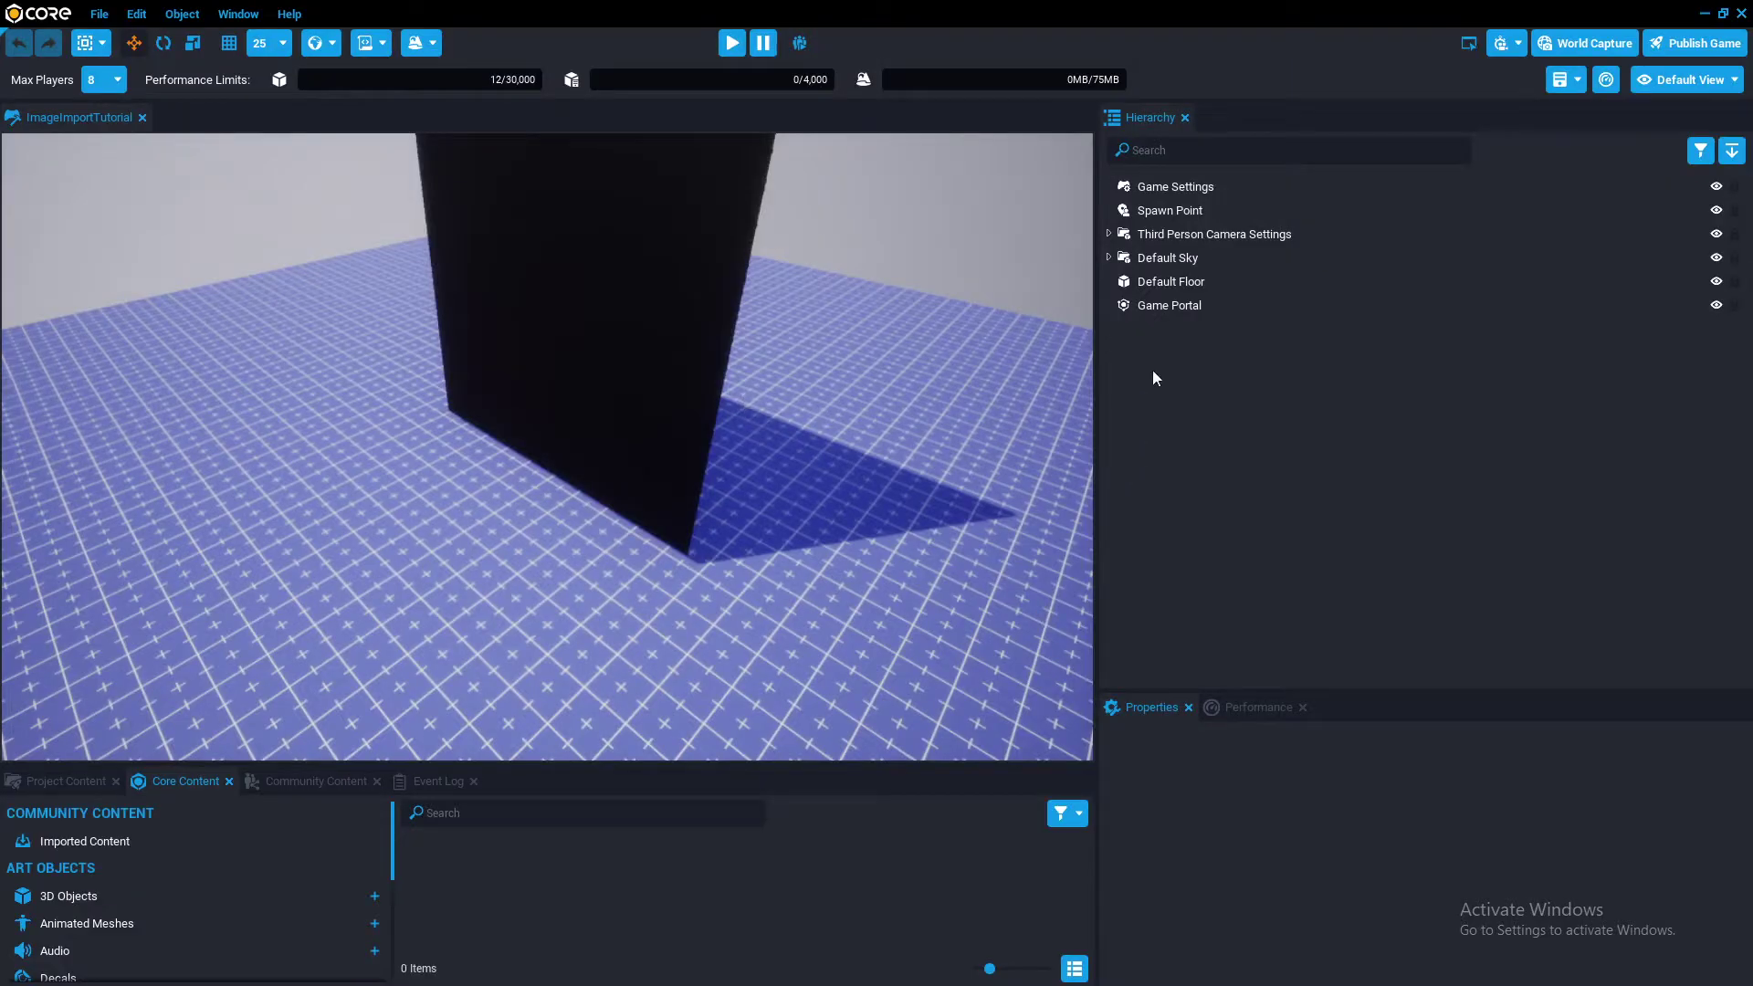
left_click(1153, 304)
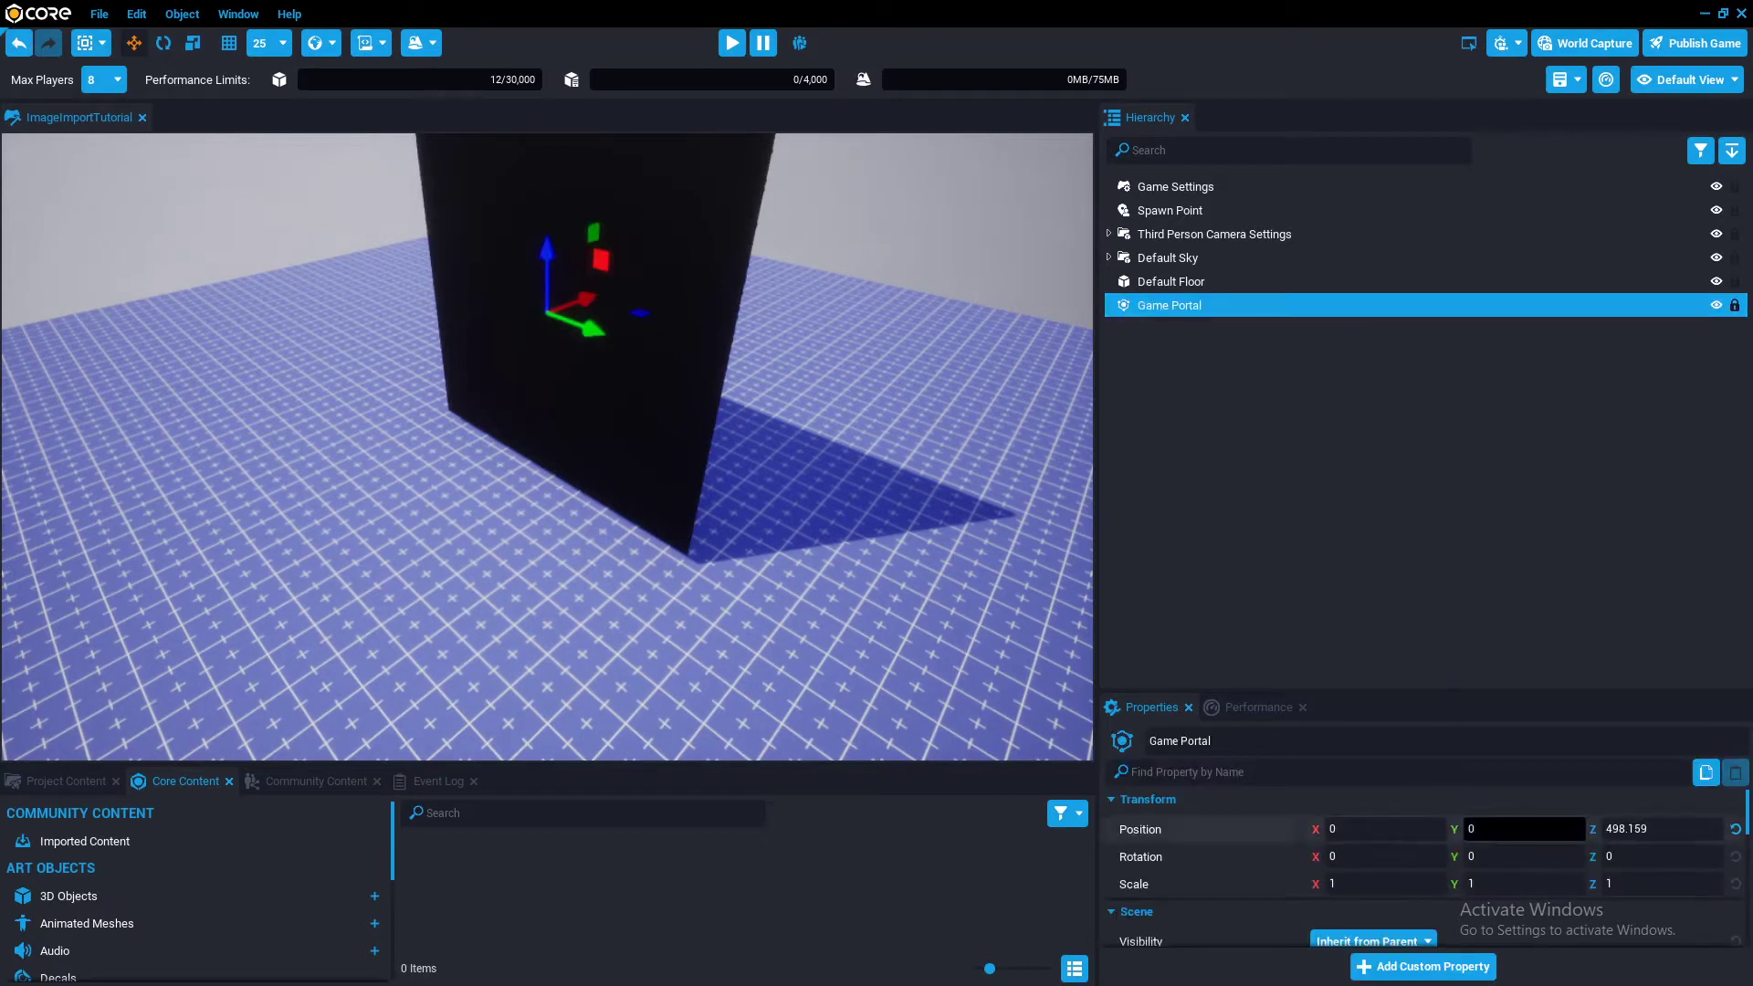
scroll(1492, 838, "down", 10)
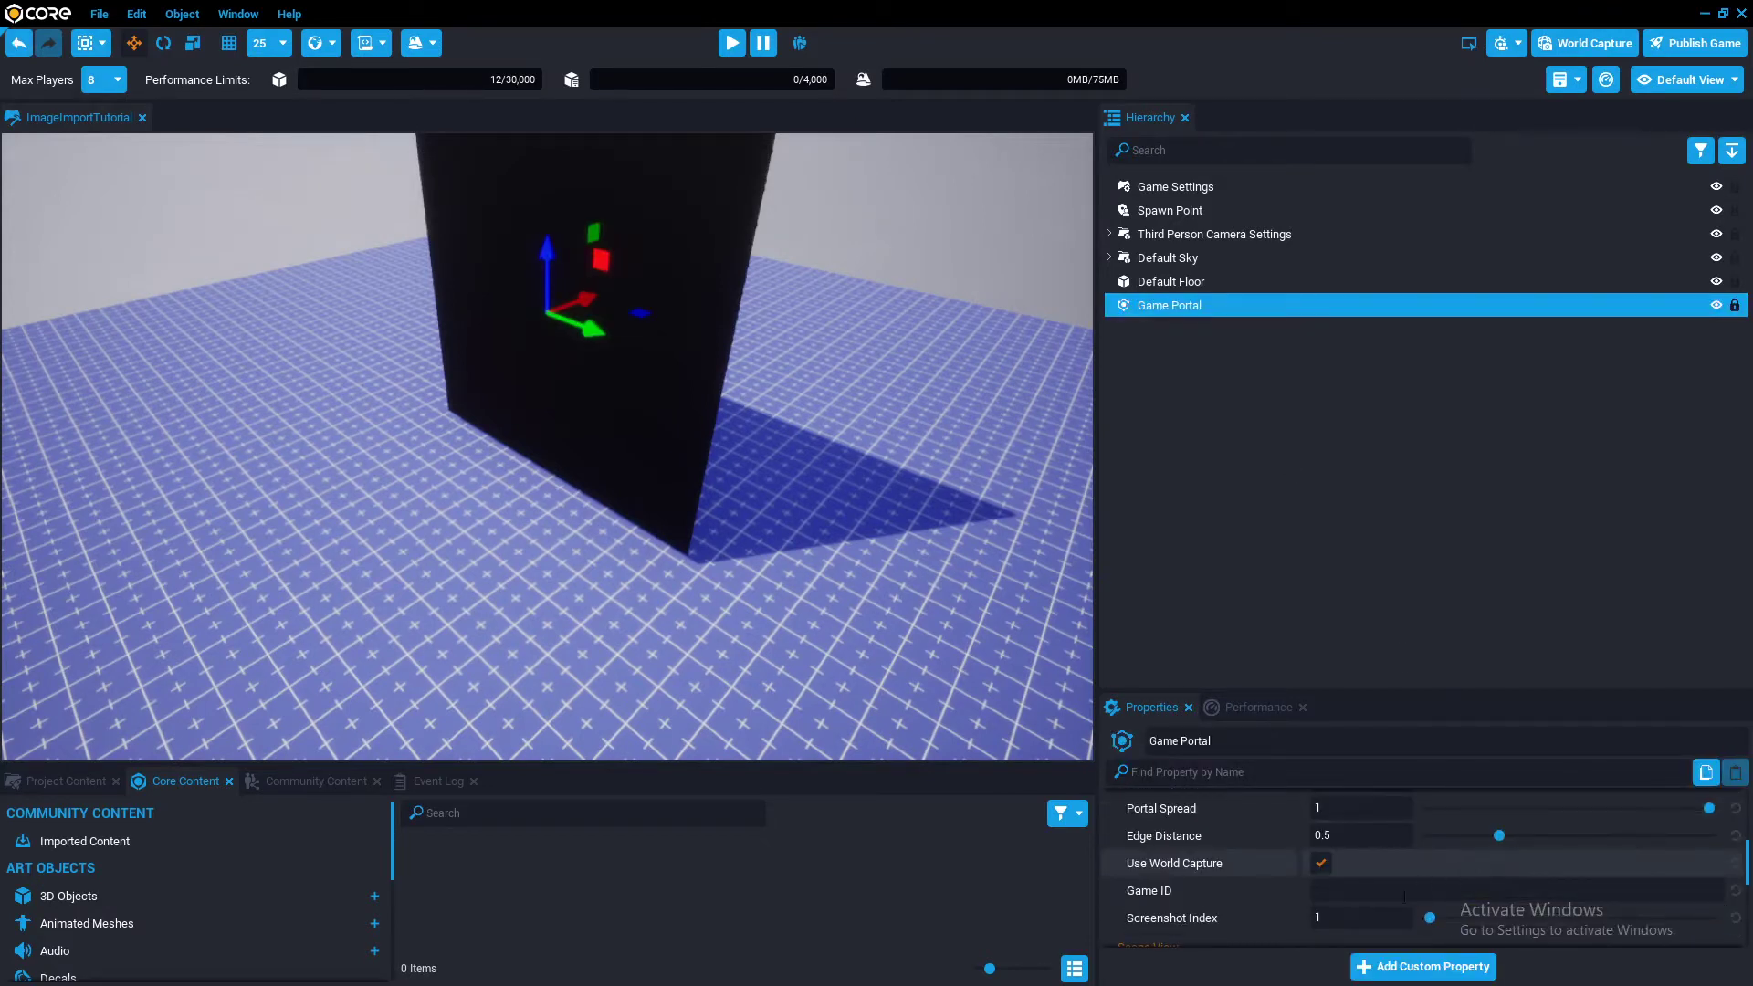
left_click(1425, 893)
type("https://www.coregames.com/games/800118/screenshotsuploading1")
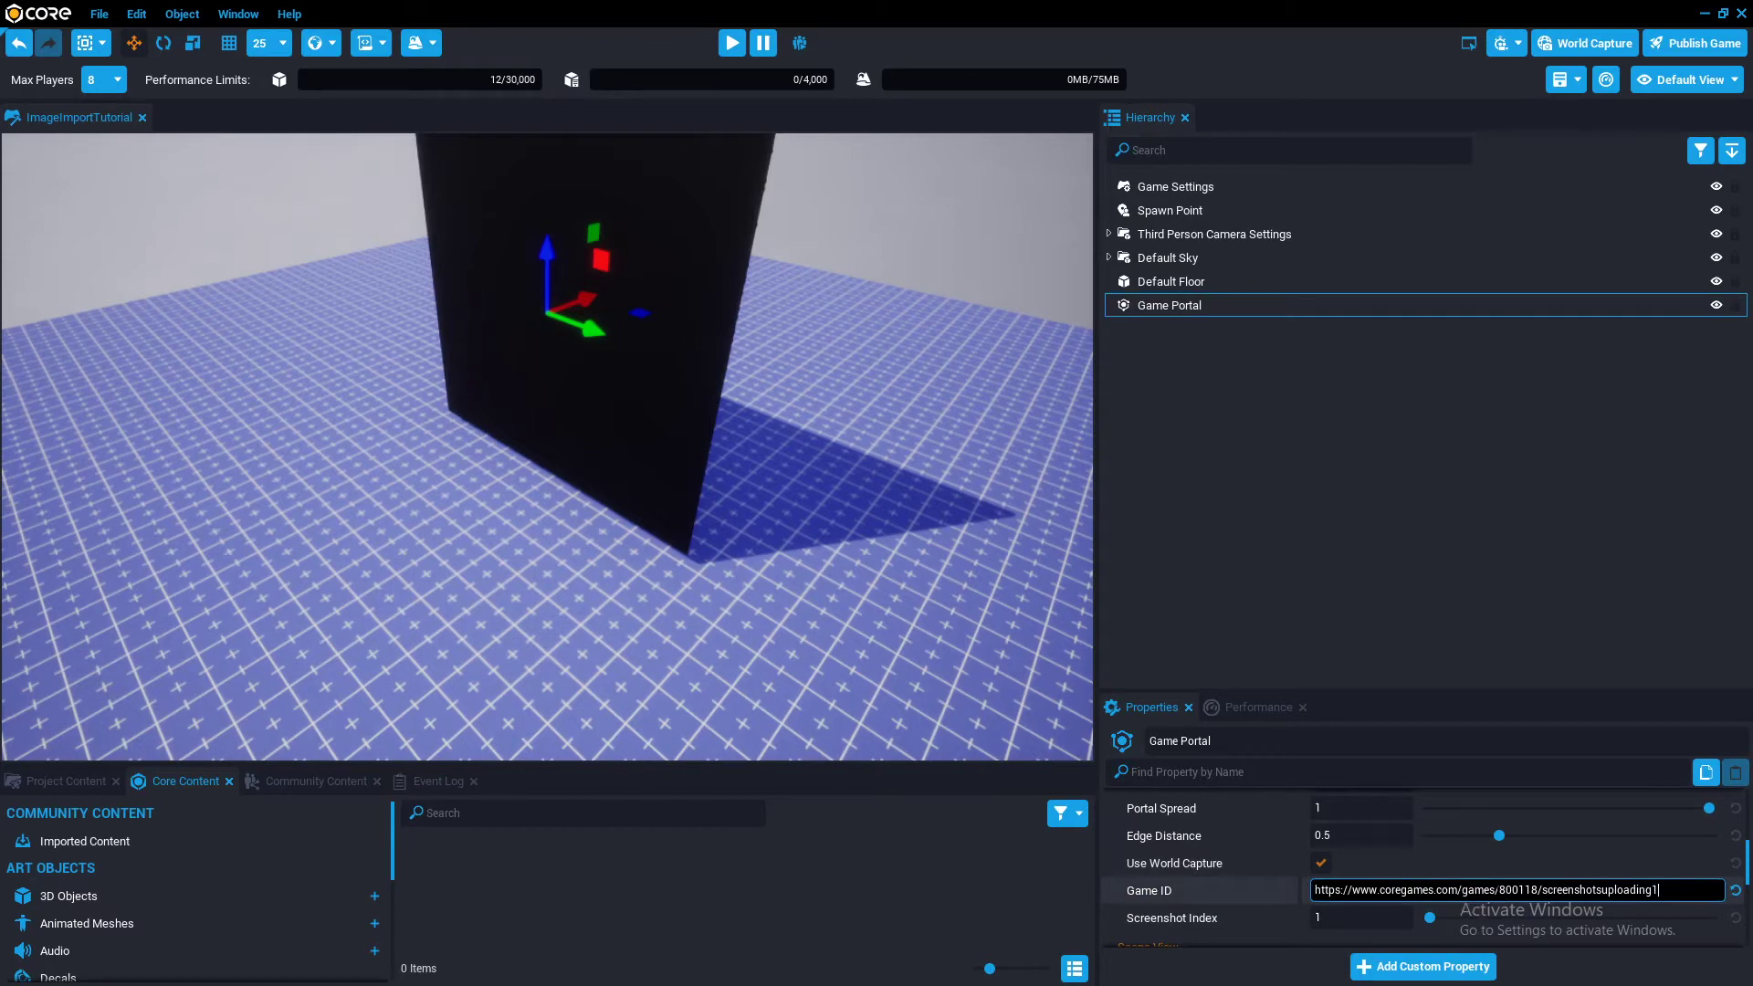
mouse_move(1499, 890)
left_mouse_down()
mouse_move(1286, 890)
mouse_move(1476, 890)
left_mouse_up()
key("BackSpace")
- Turn off Use World Capture on the Game Portal
right_click_drag(323, 418, 562, 382)
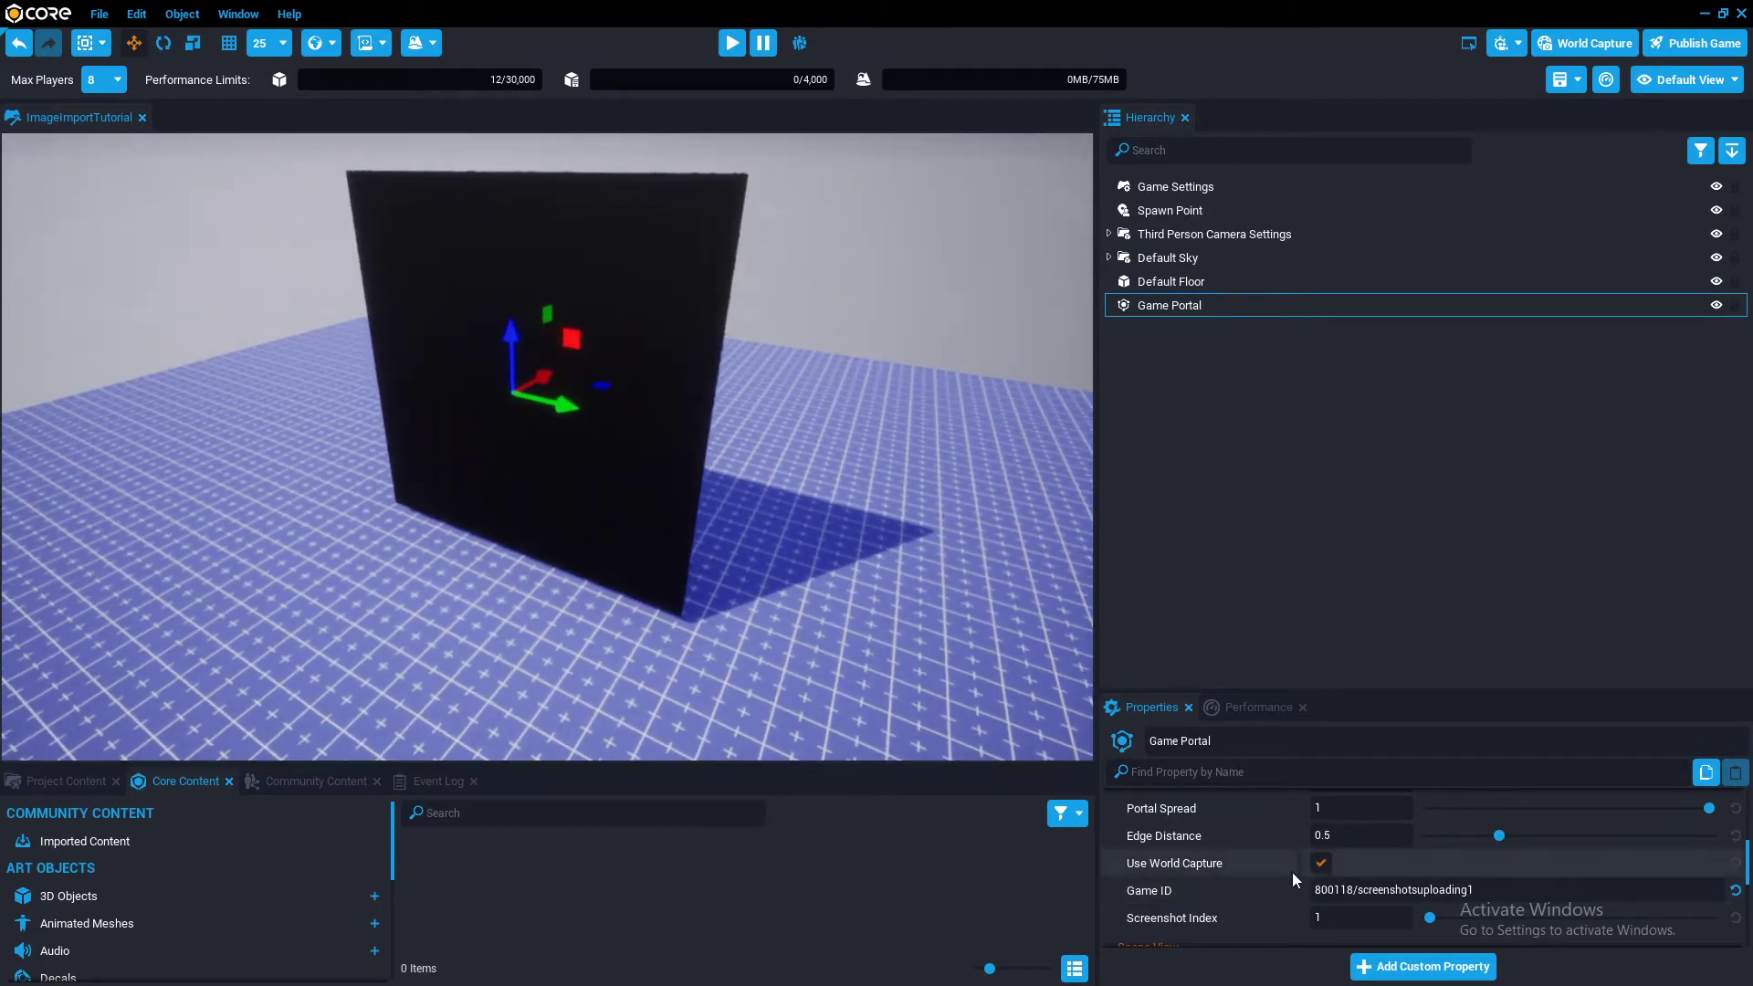
left_click(1322, 863)
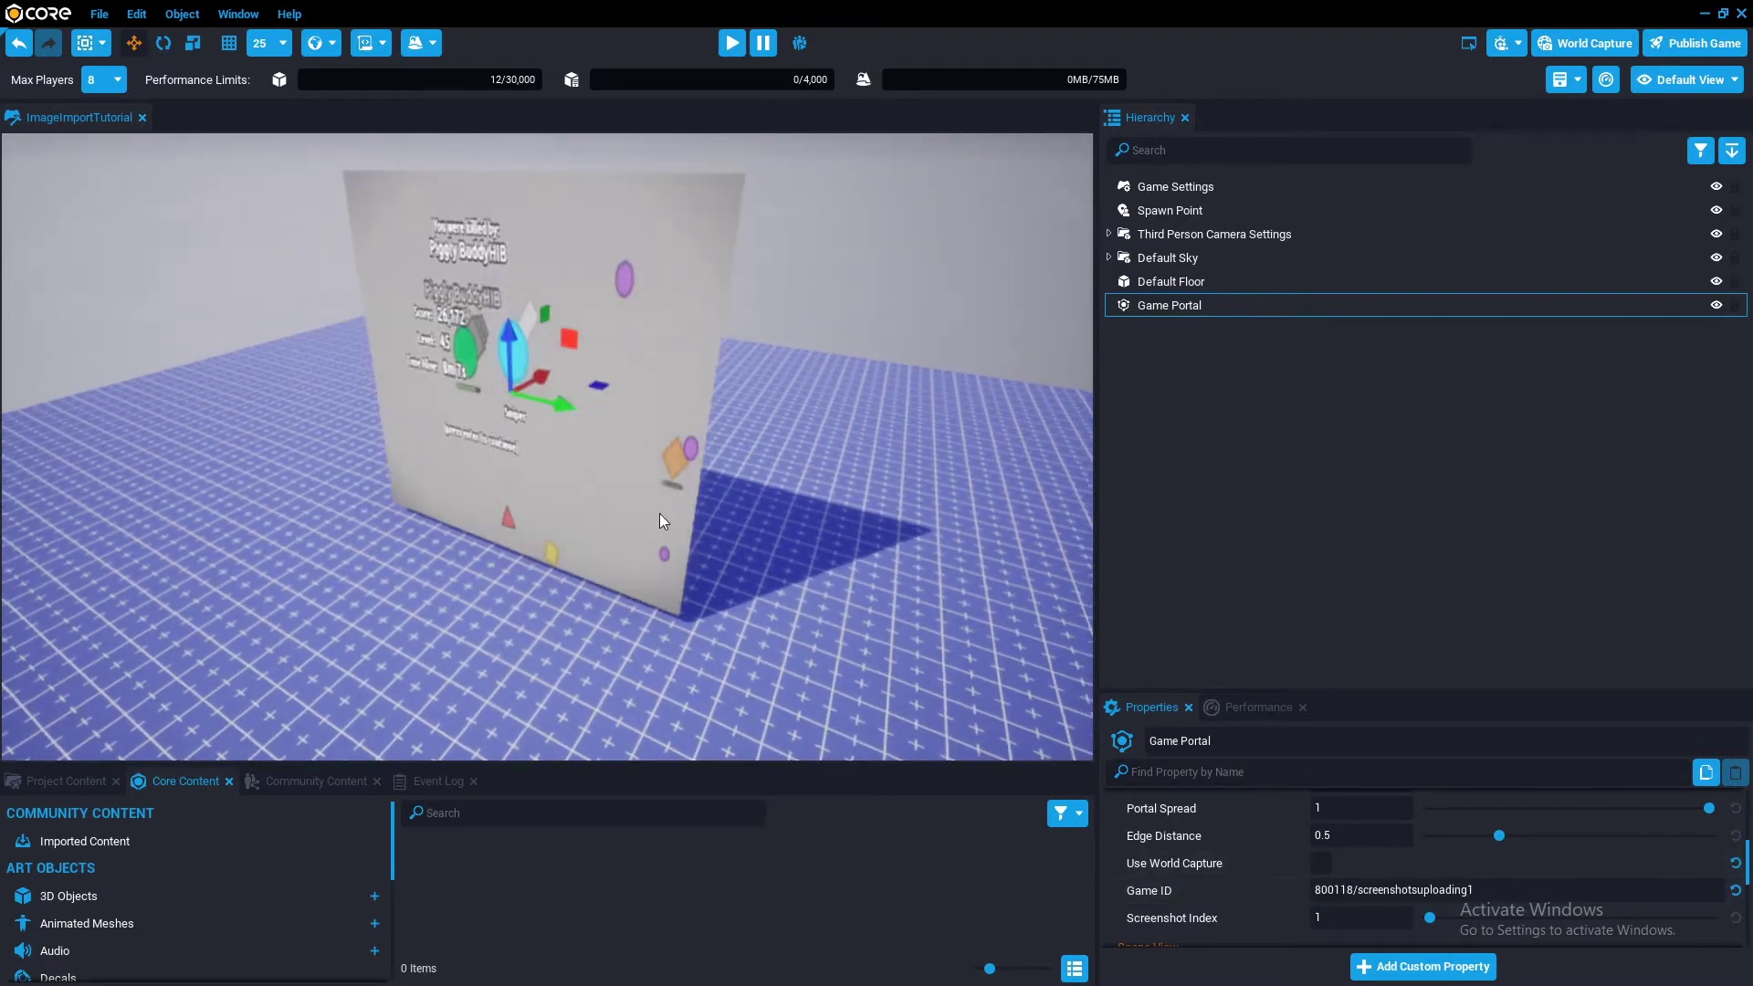
right_click_drag(736, 505, 935, 478)
- Set the Game Portal's image Mask Hardness to 1
scroll(941, 466, "down", 5)
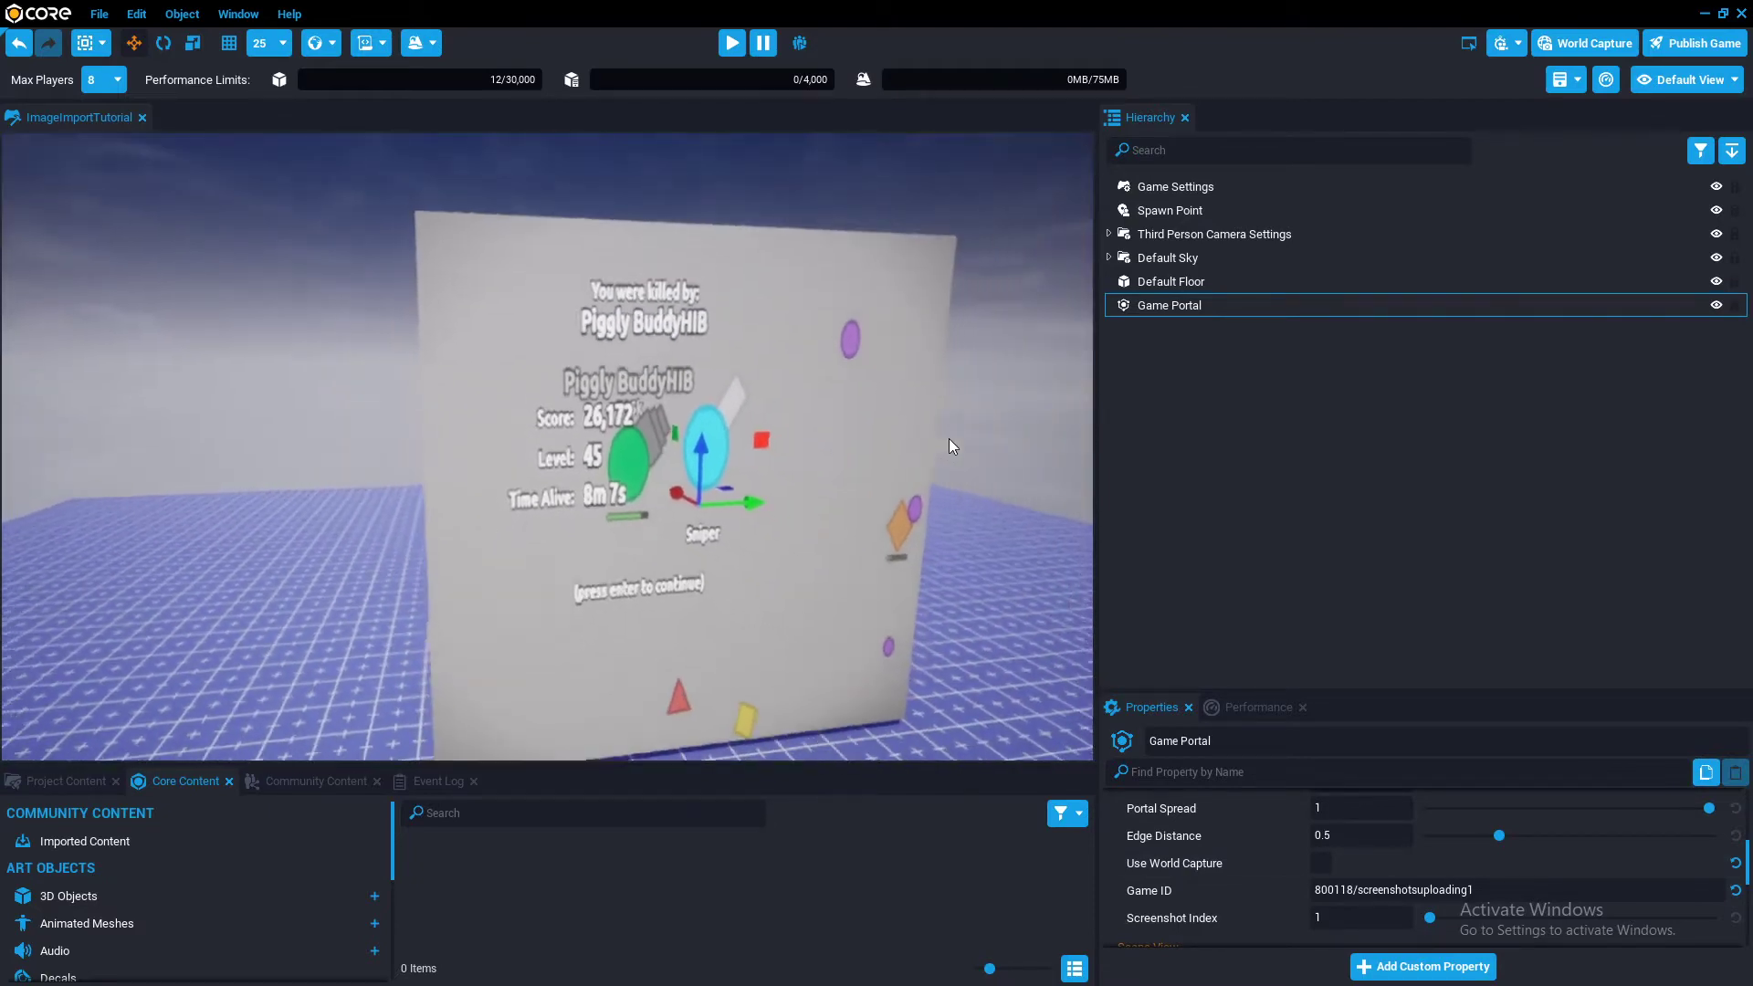
scroll(1561, 876, "down", 3)
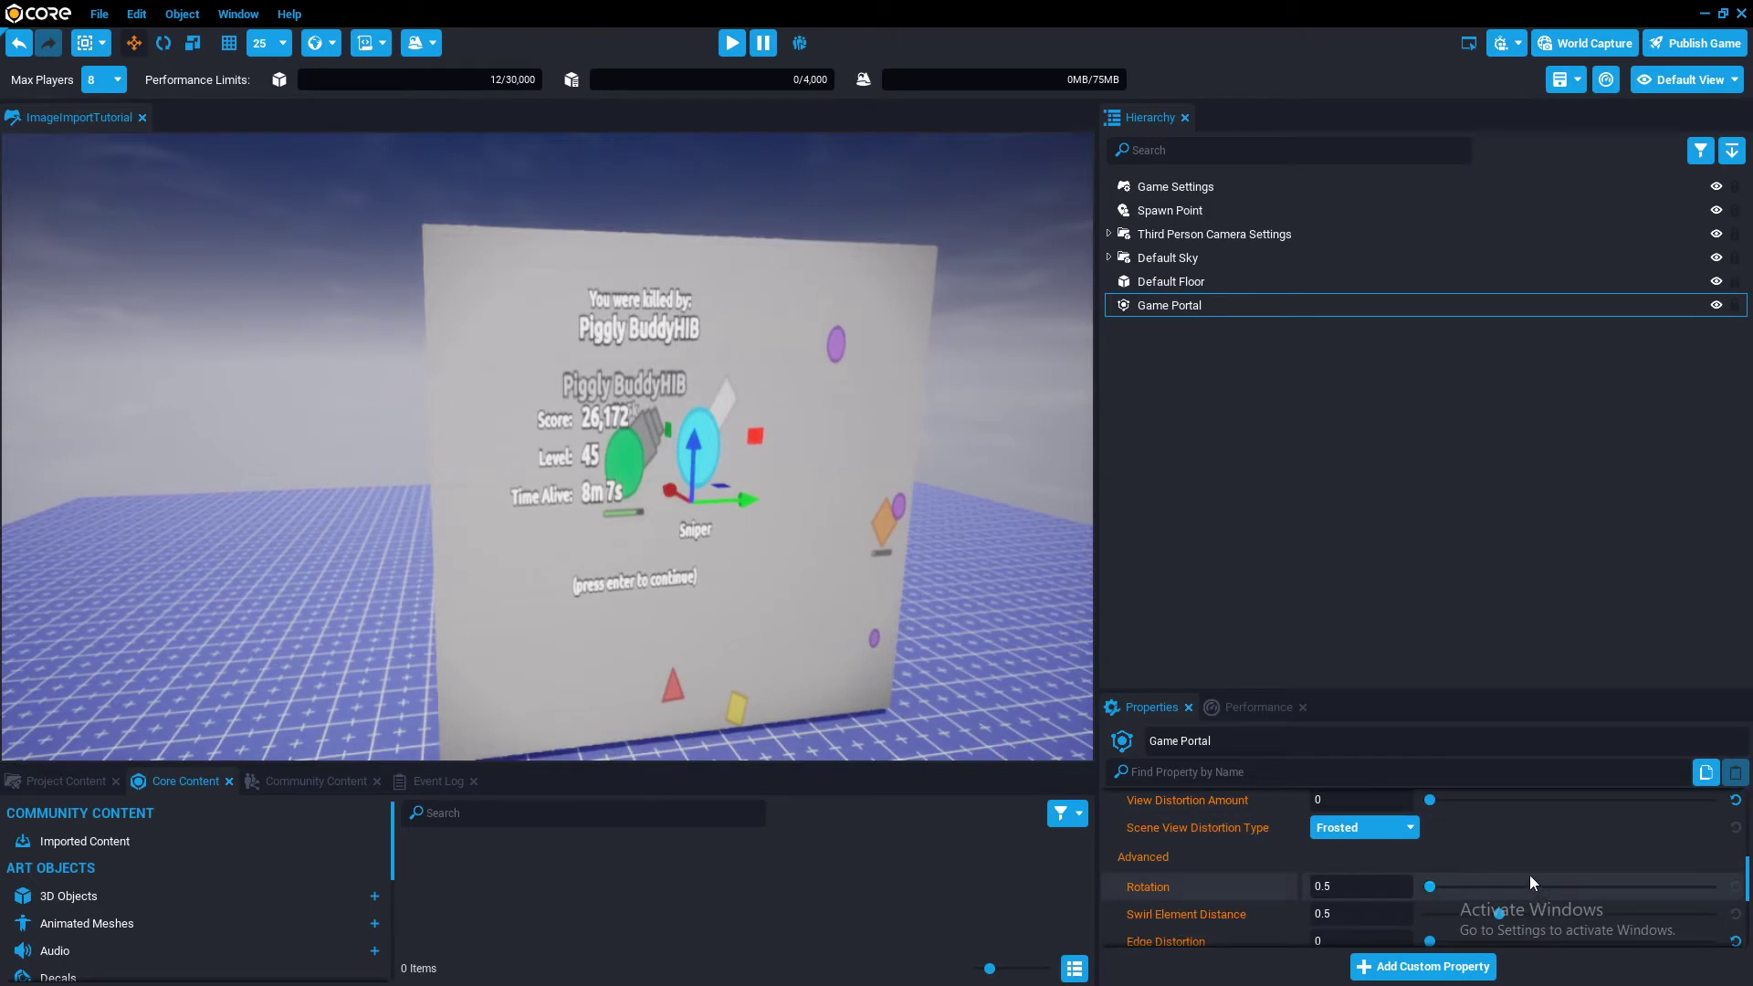
scroll(1494, 875, "down", 2)
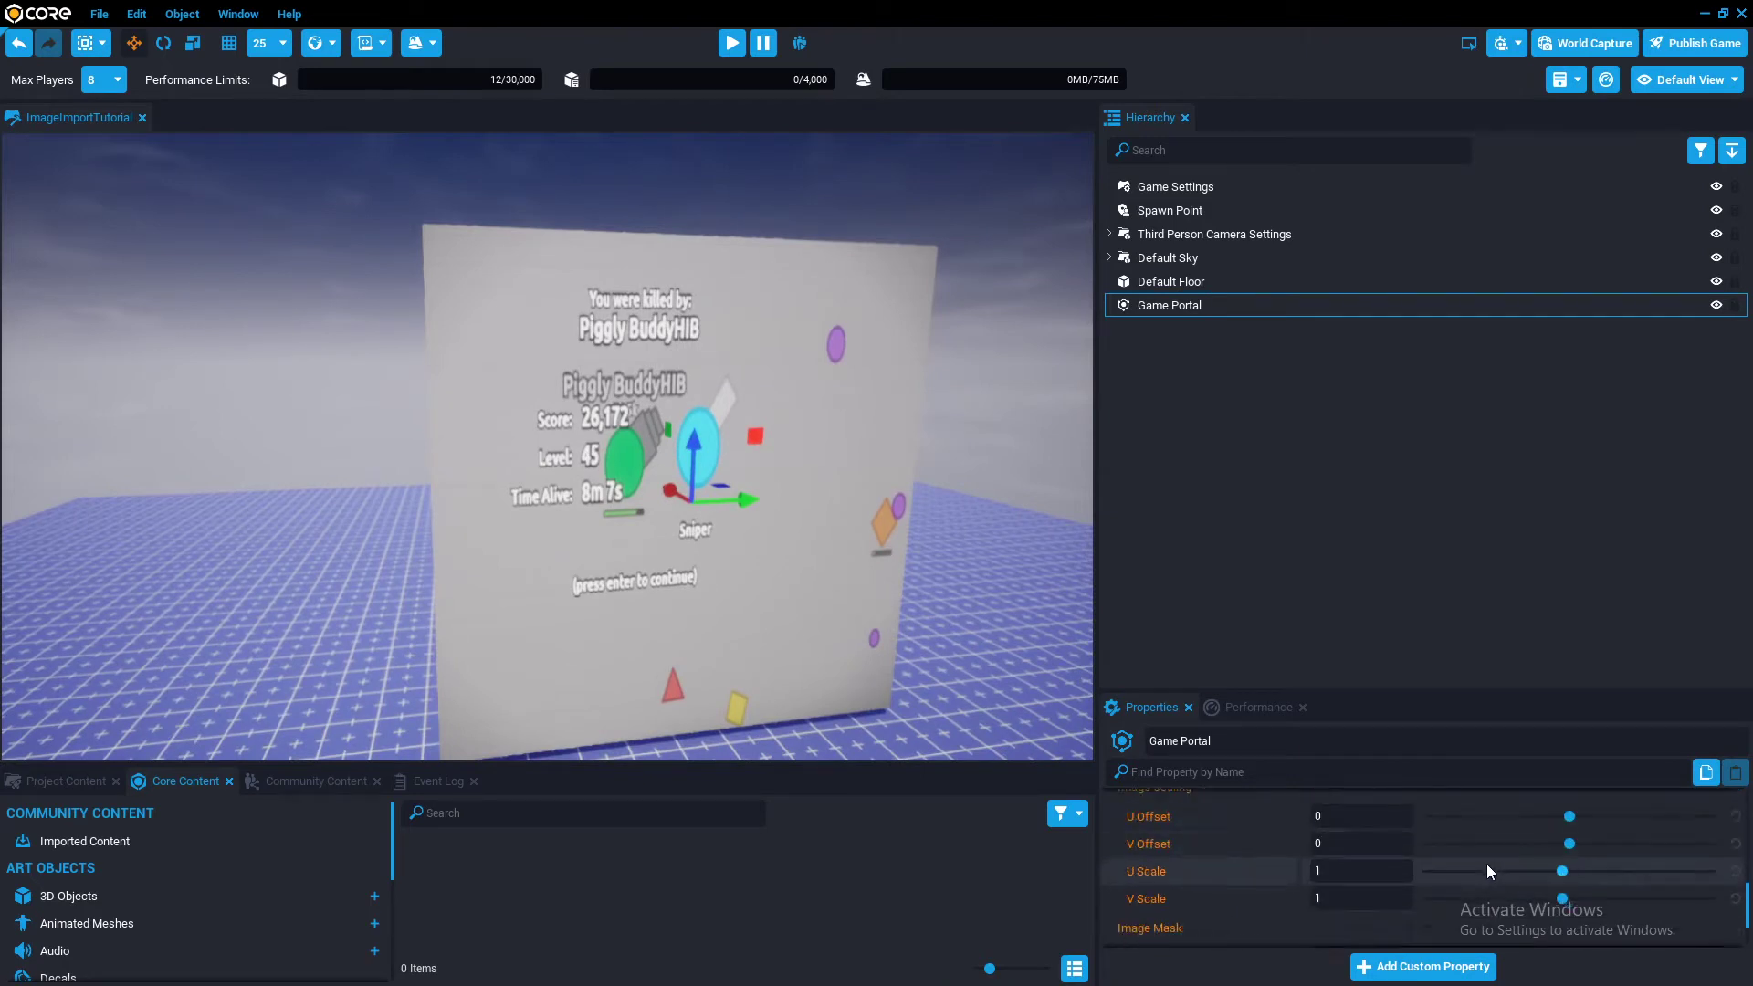
scroll(1487, 869, "down", 2)
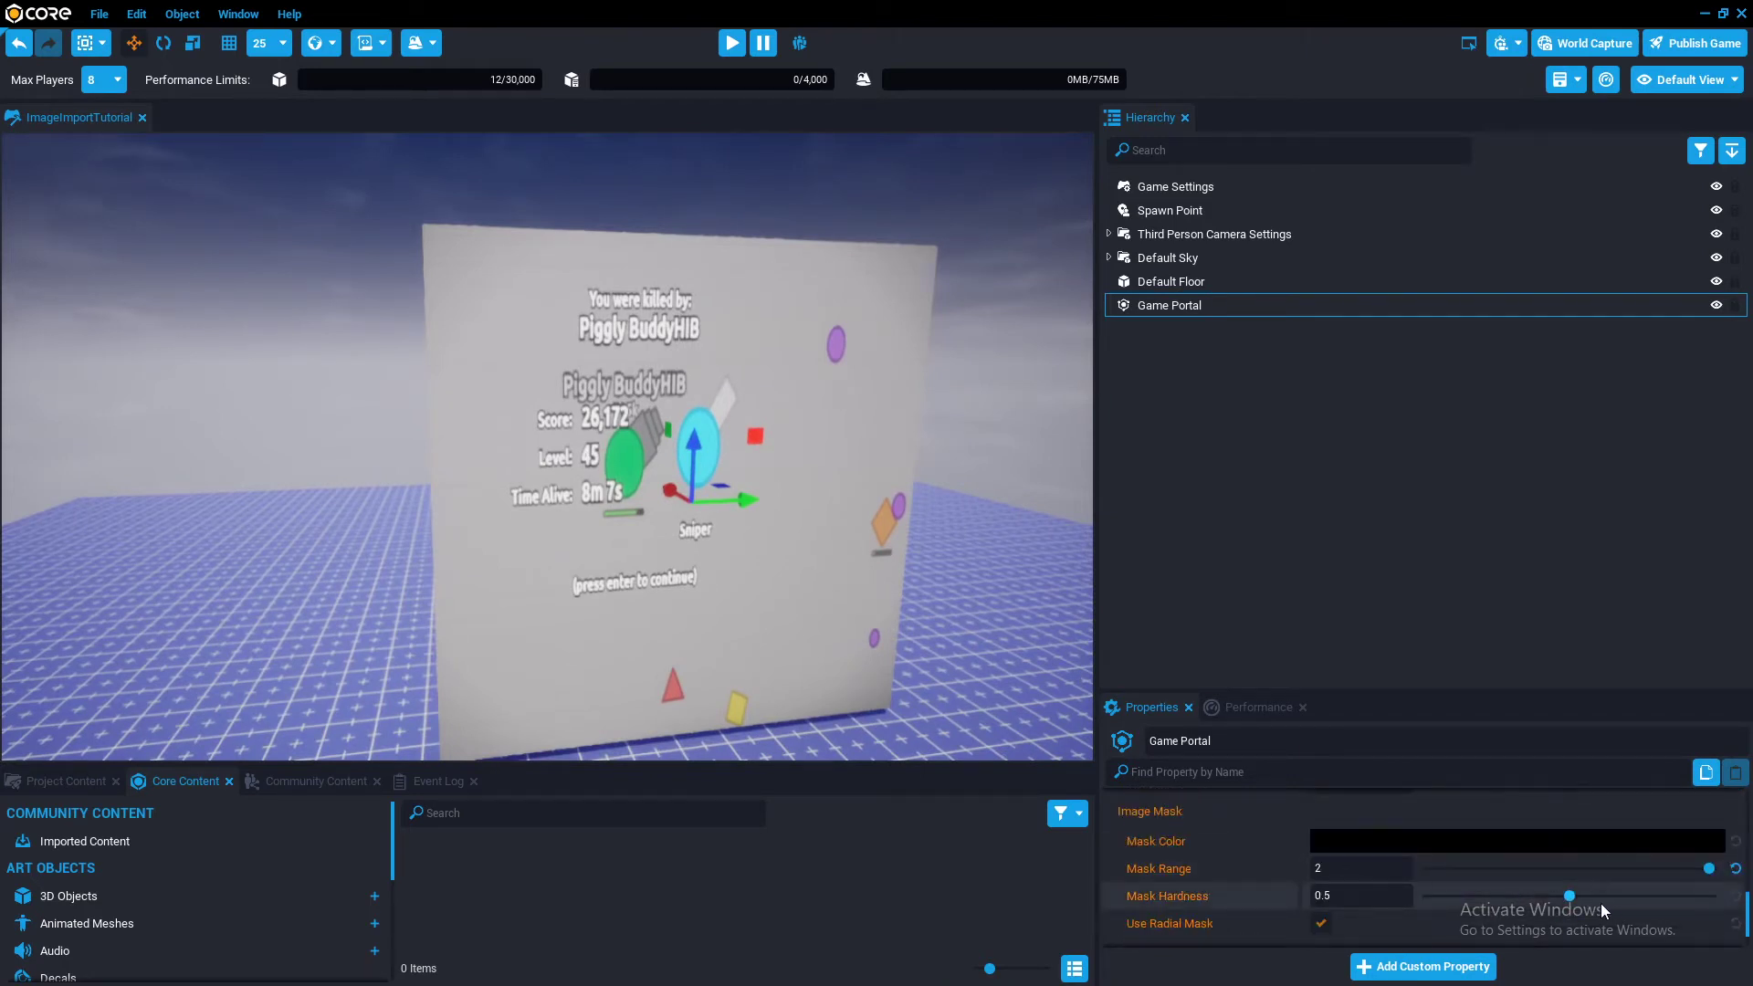
left_click_drag(1540, 891, 1714, 904)
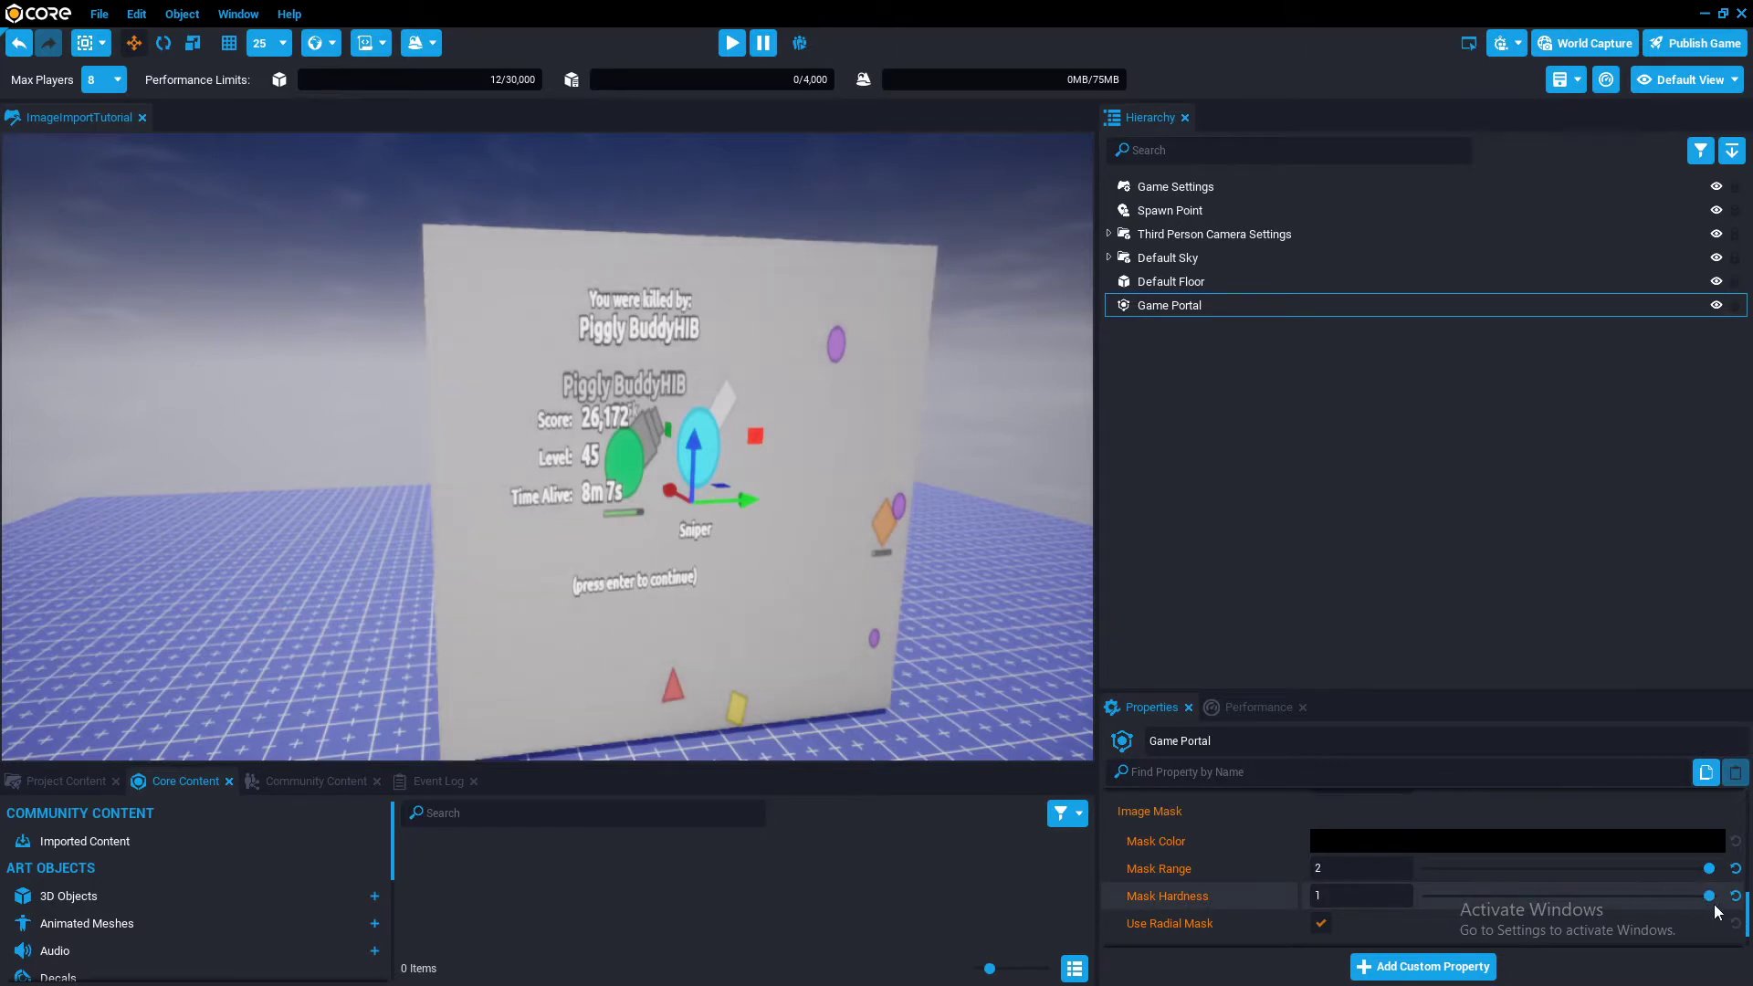
right_click_drag(852, 526, 1172, 529)
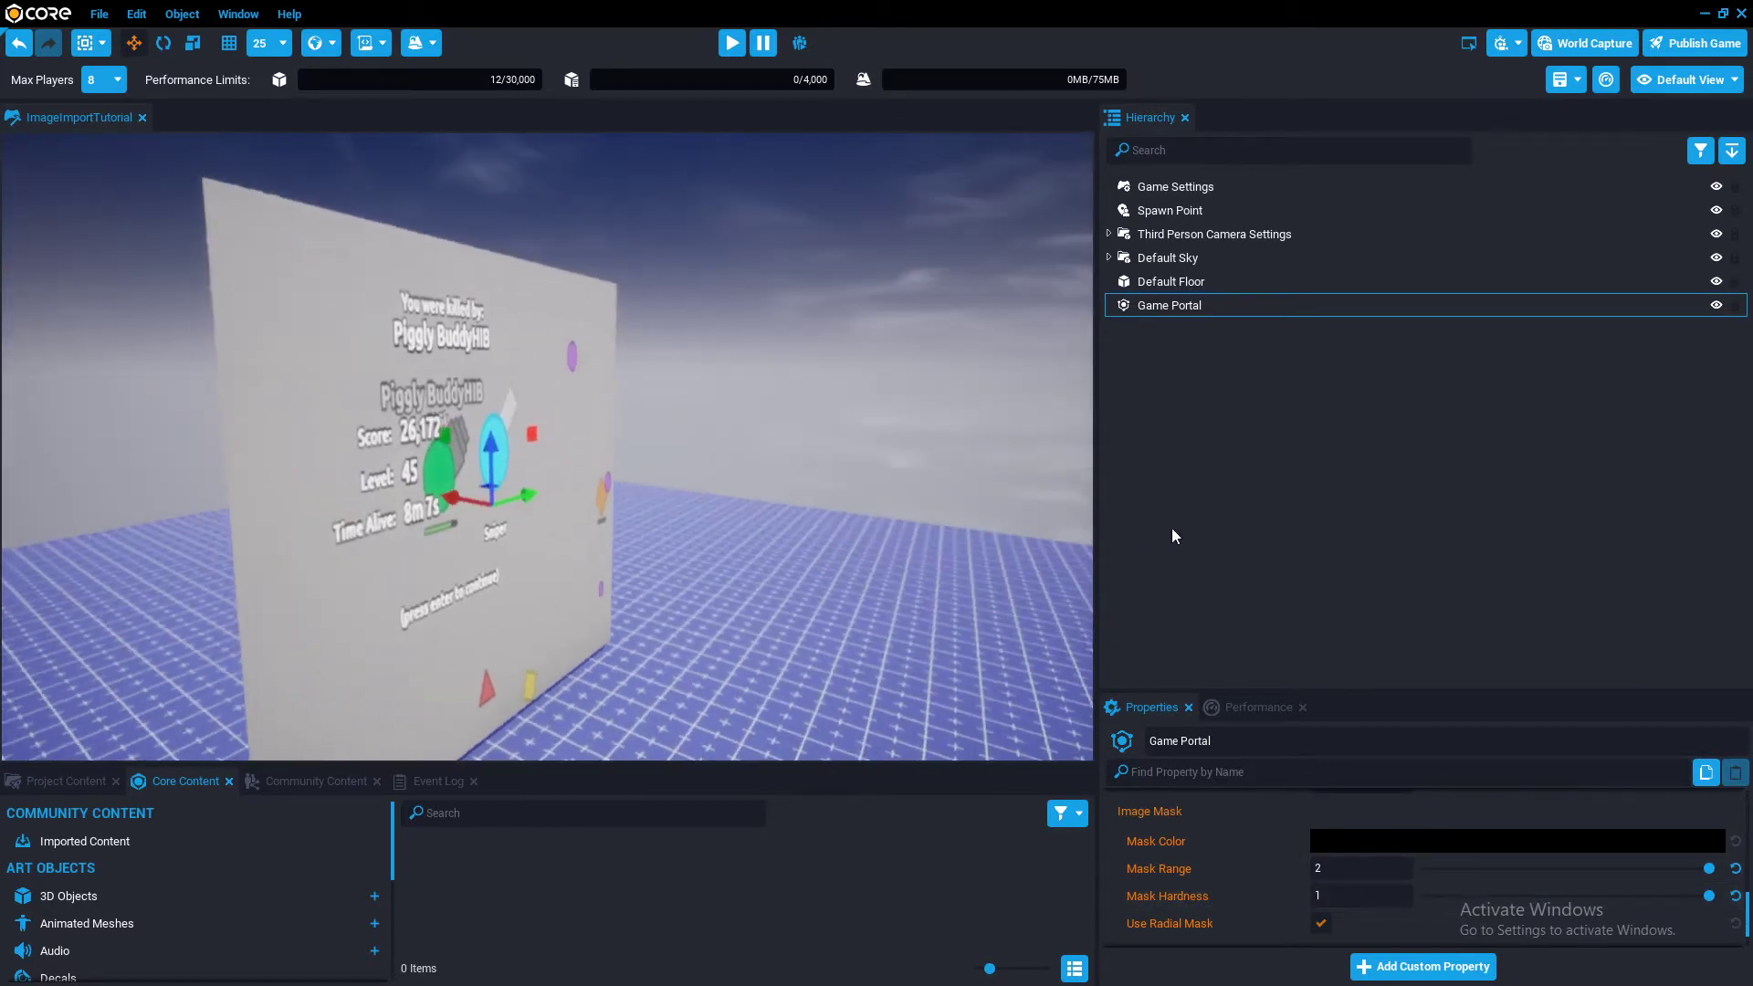
left_click_drag(1171, 527, 880, 557, "alt")
- Review the Game Portal's image scaling, advanced and scene view properties together with the image it displays
scroll(1411, 820, "up", 5)
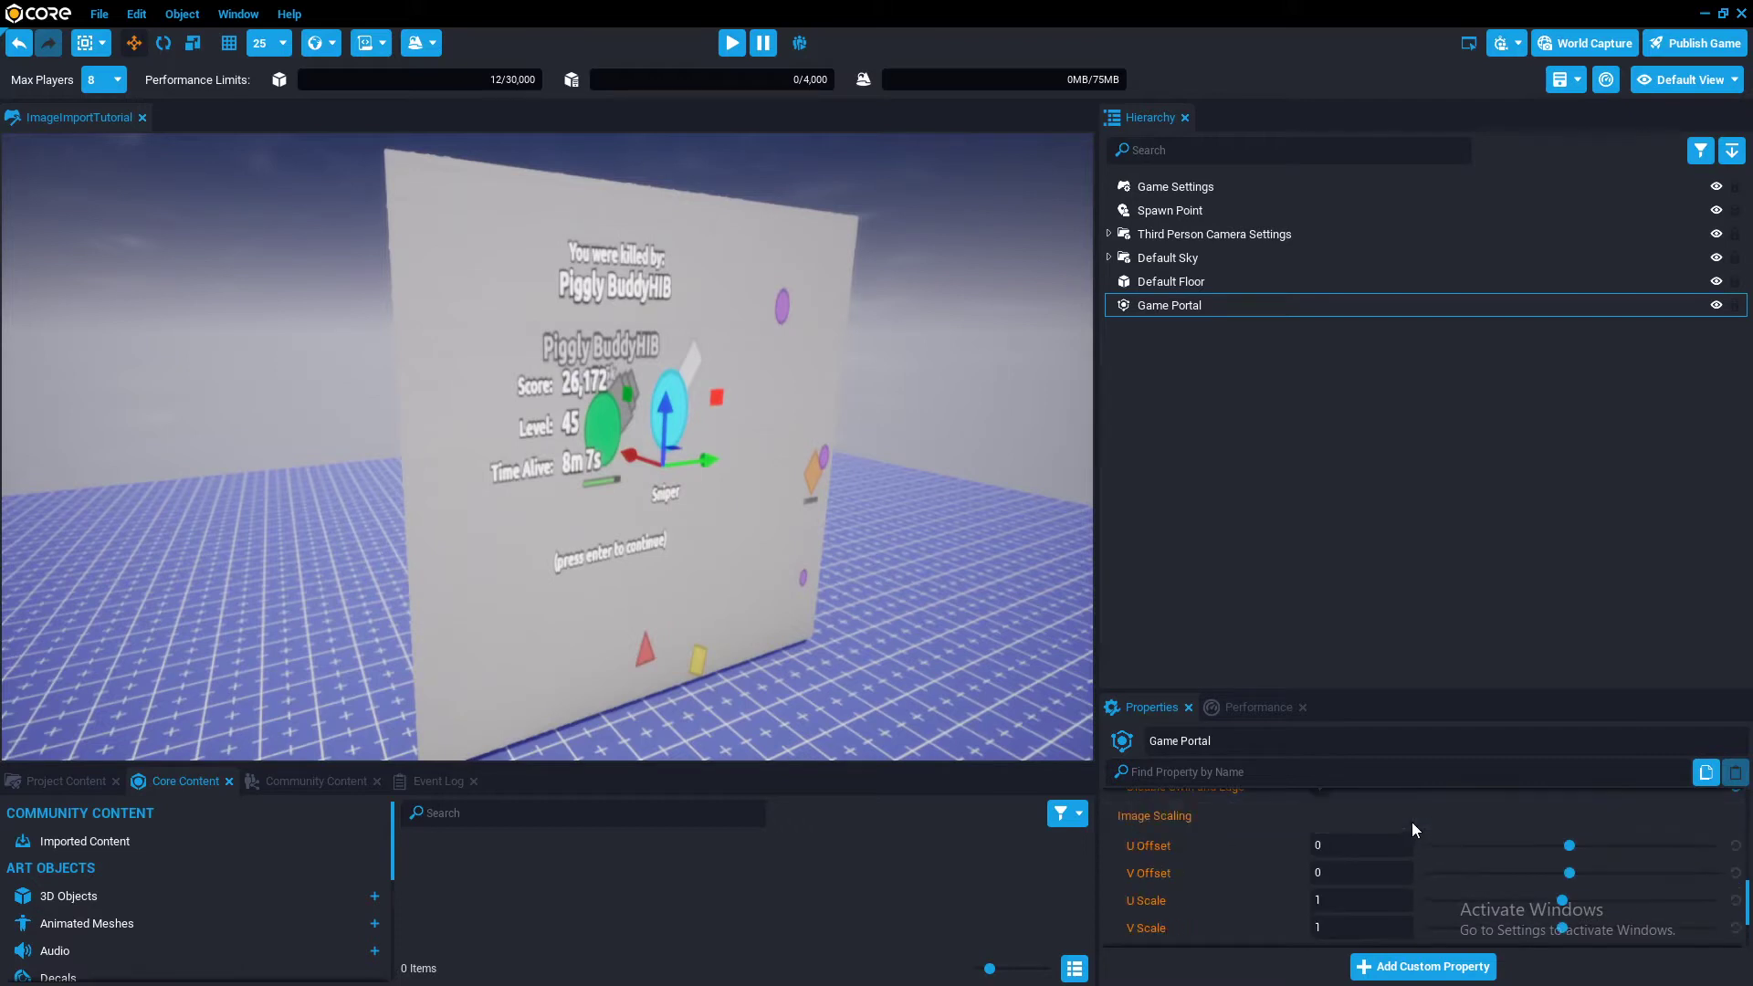
mouse_move(718, 548)
left_mouse_down("alt")
mouse_move(682, 535)
mouse_move(697, 543)
left_mouse_up("alt")
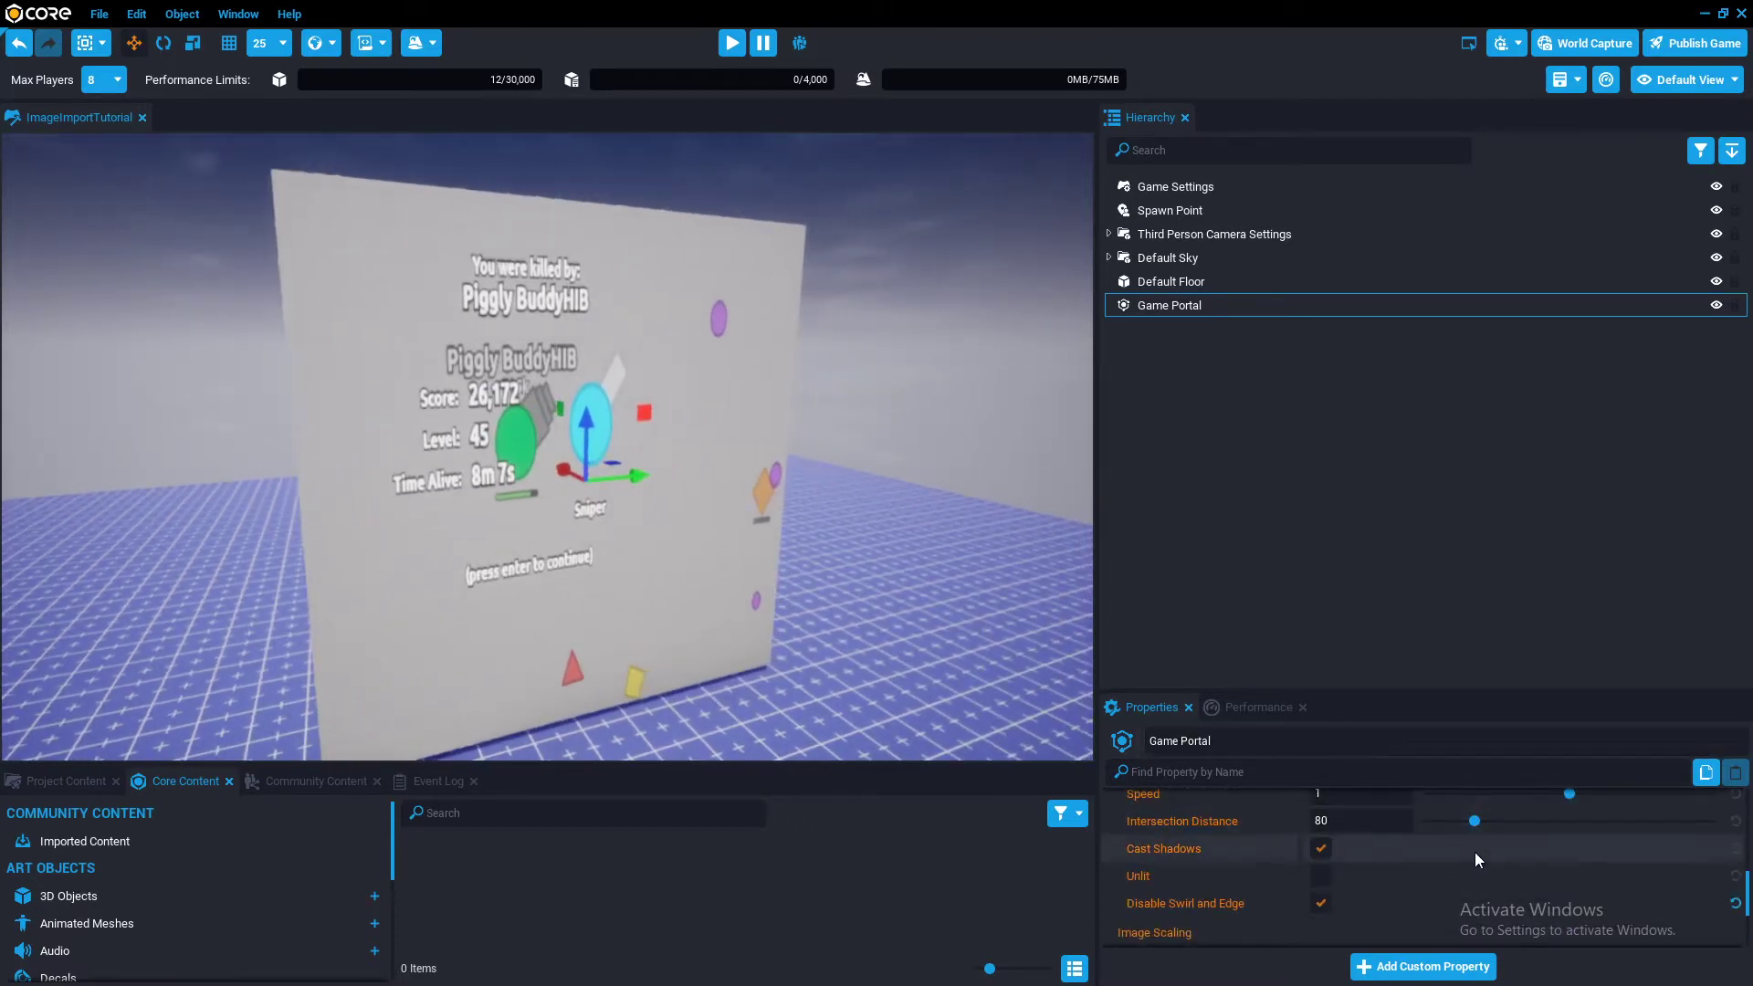
scroll(1477, 855, "down", 3)
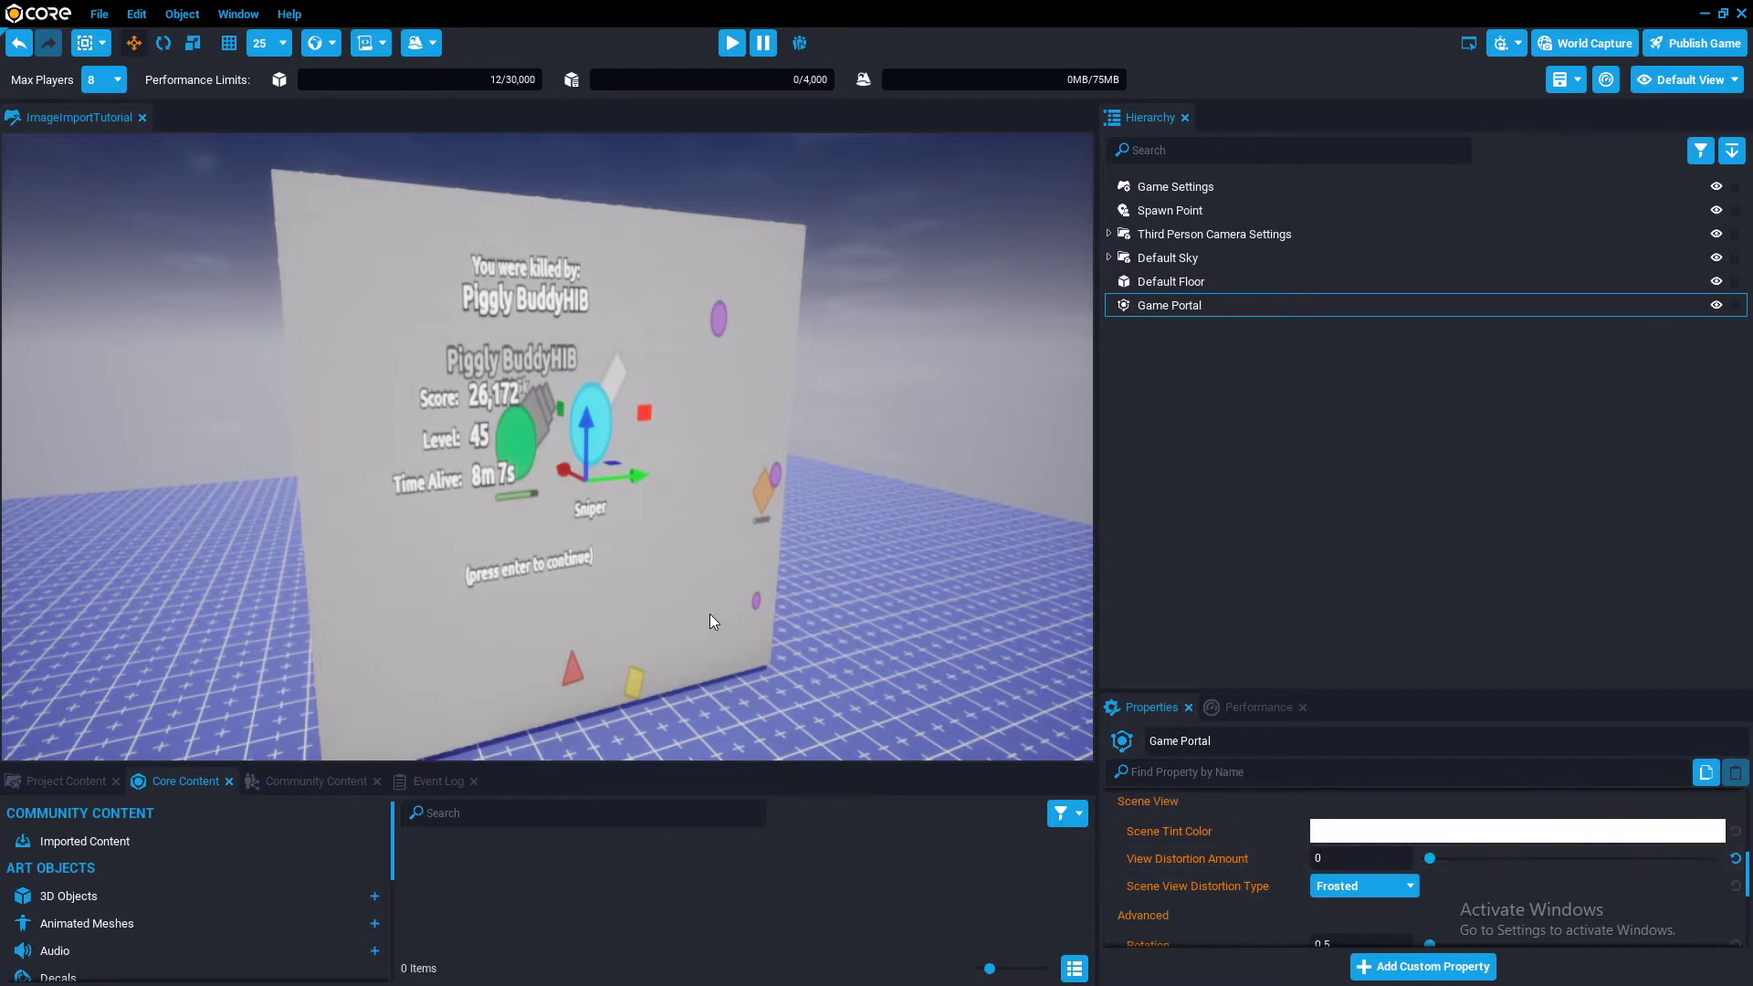
key("d")
right_click_drag(877, 582, 750, 558)
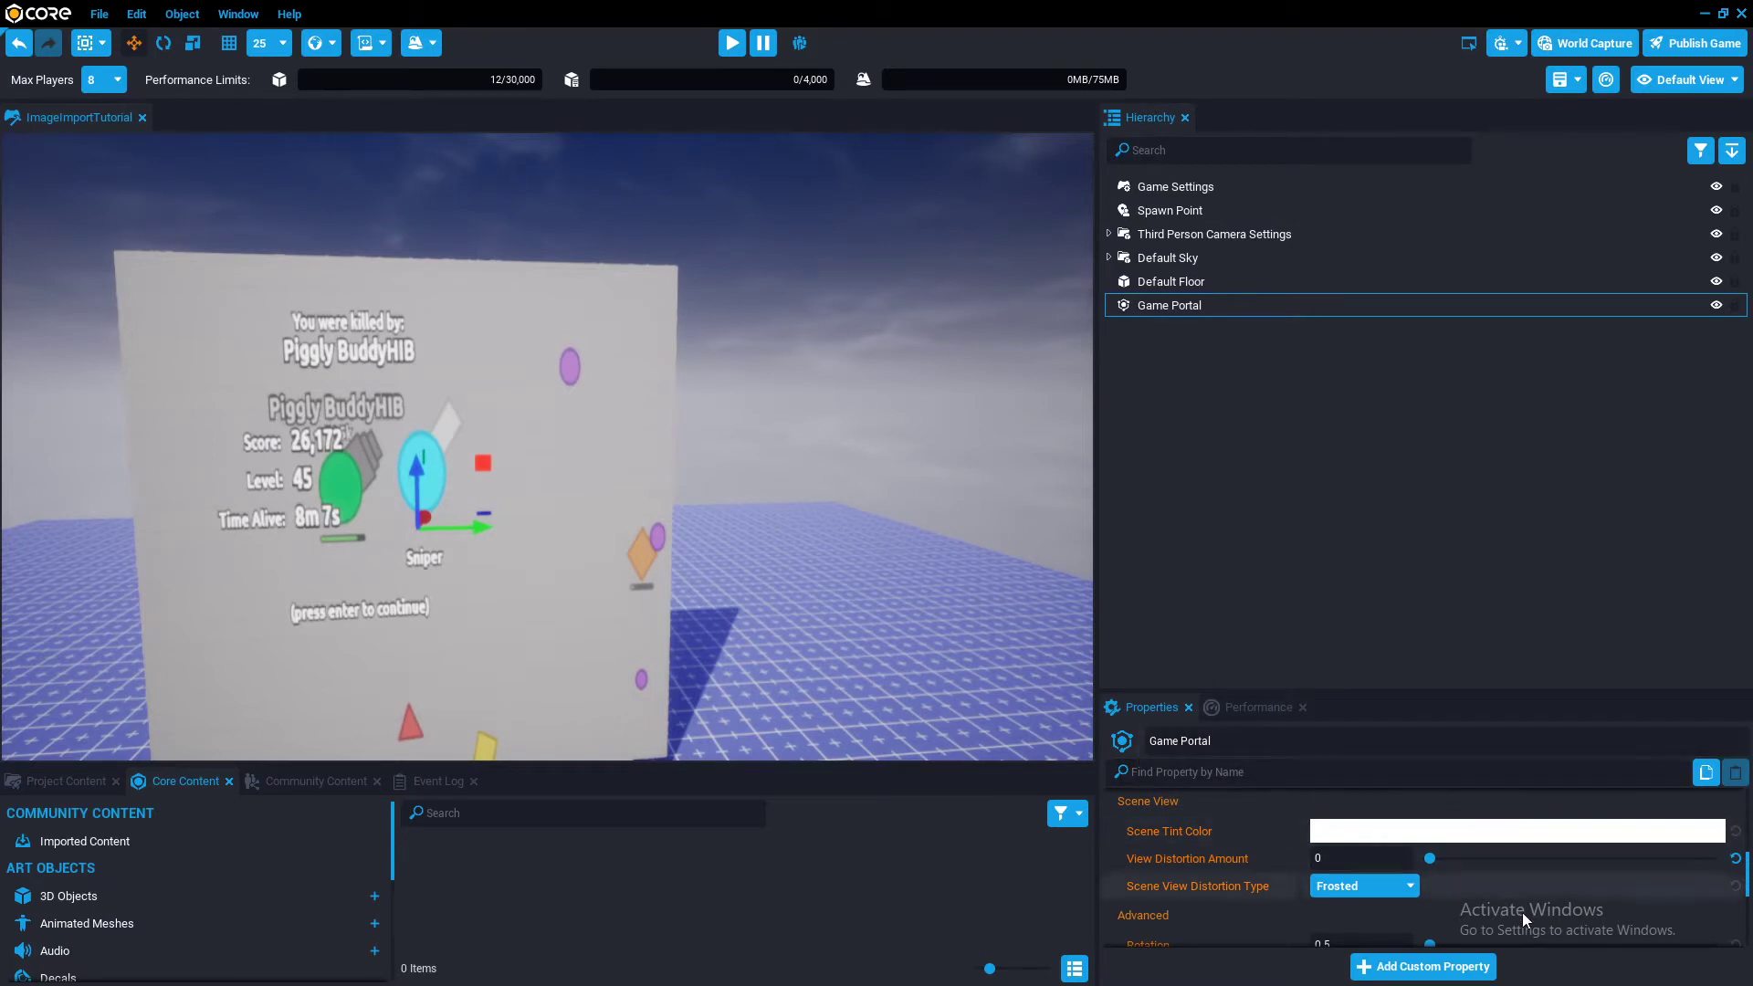
scroll(1505, 895, "down", 5)
scroll(1492, 895, "up", 4)
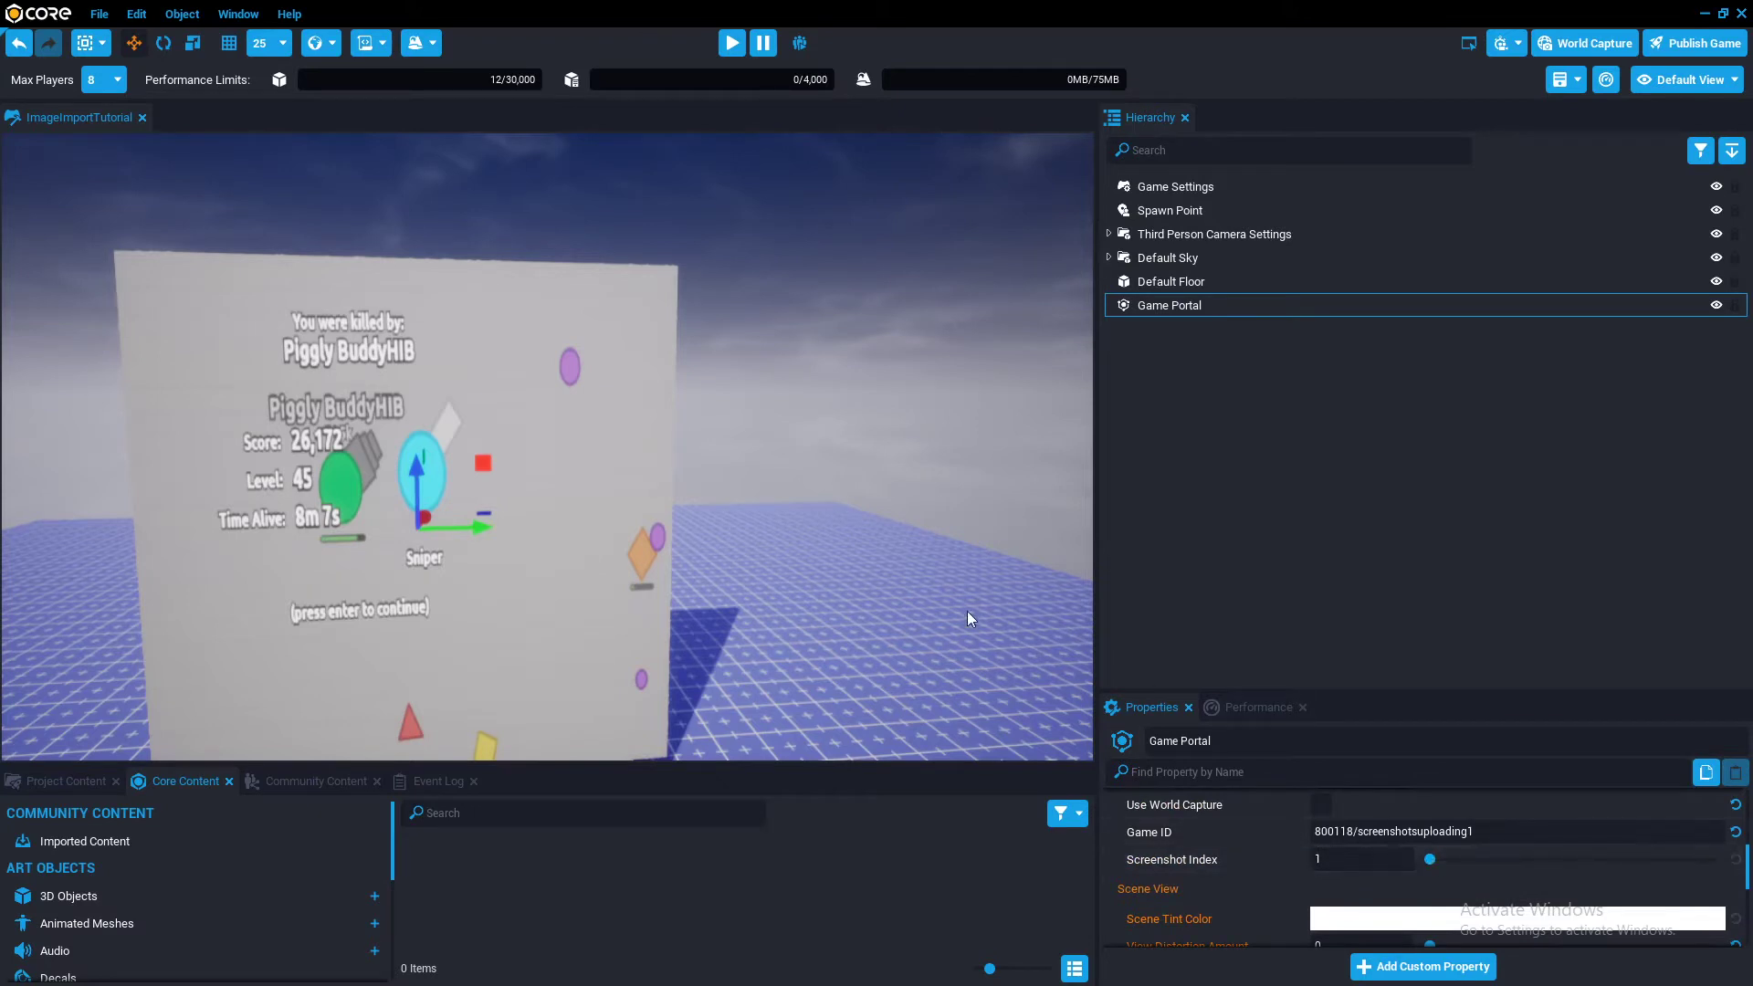
scroll(858, 564, "up", 5)
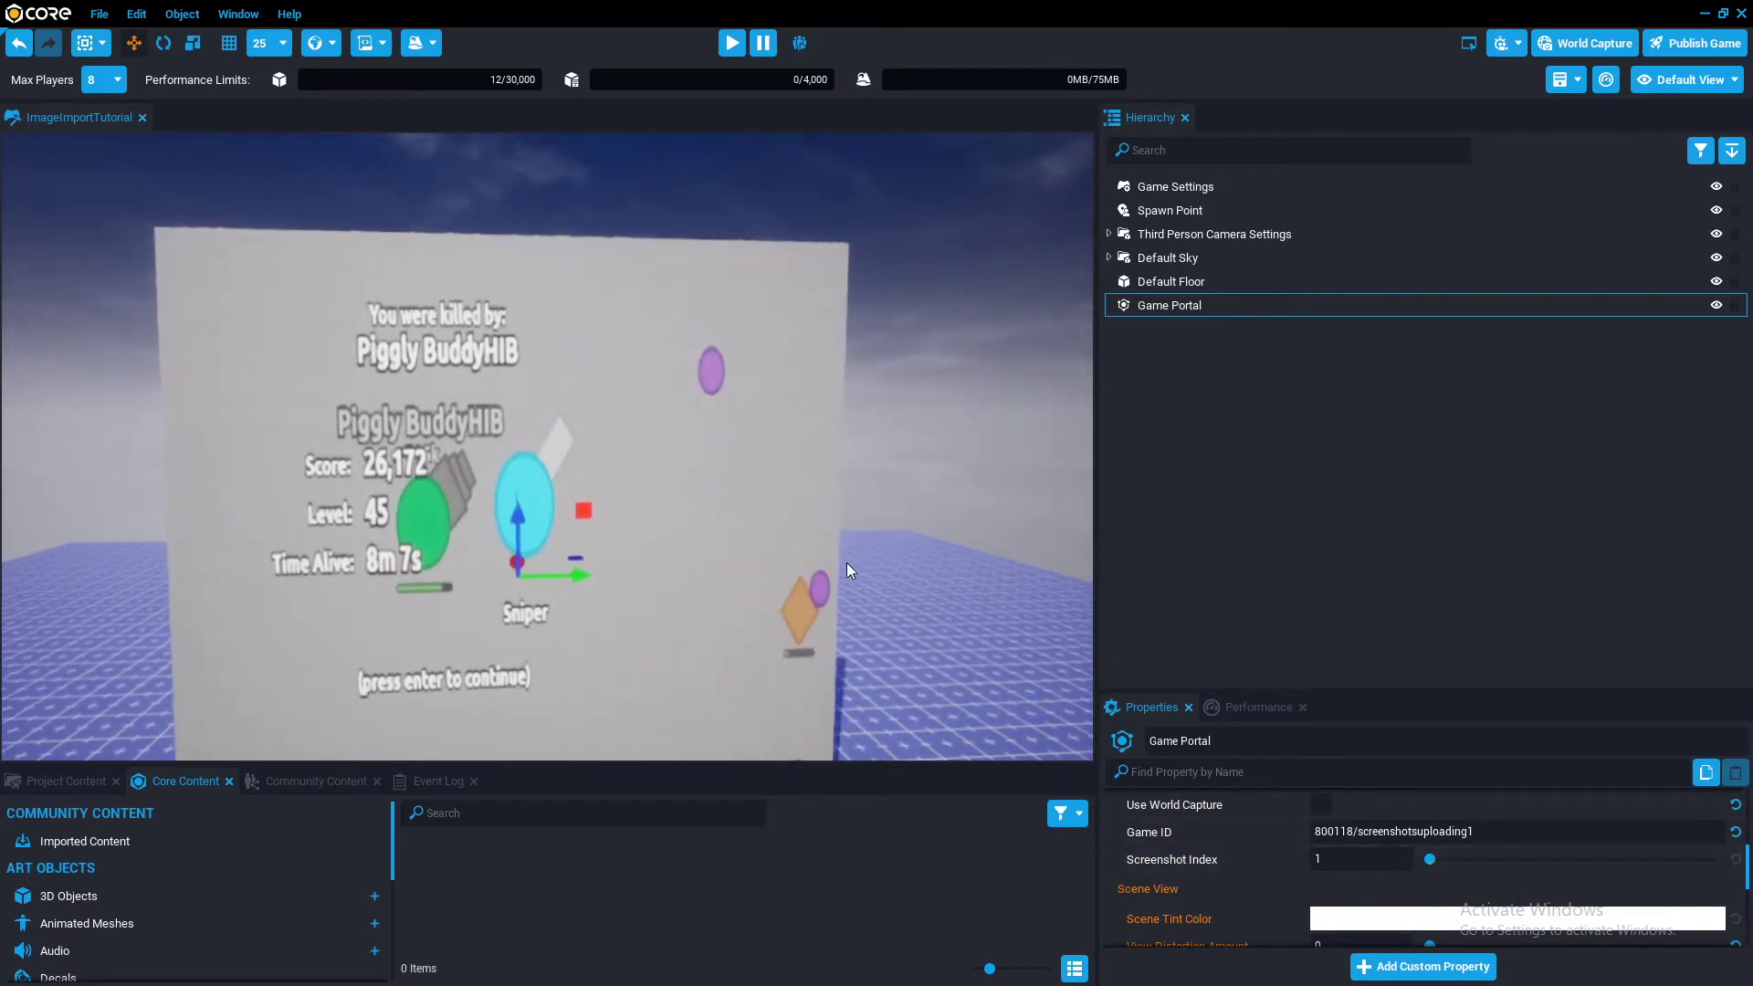
- Switch the Game Portal's Screenshot Index to 2 and return it to 1
right_click_drag(847, 563, 815, 610)
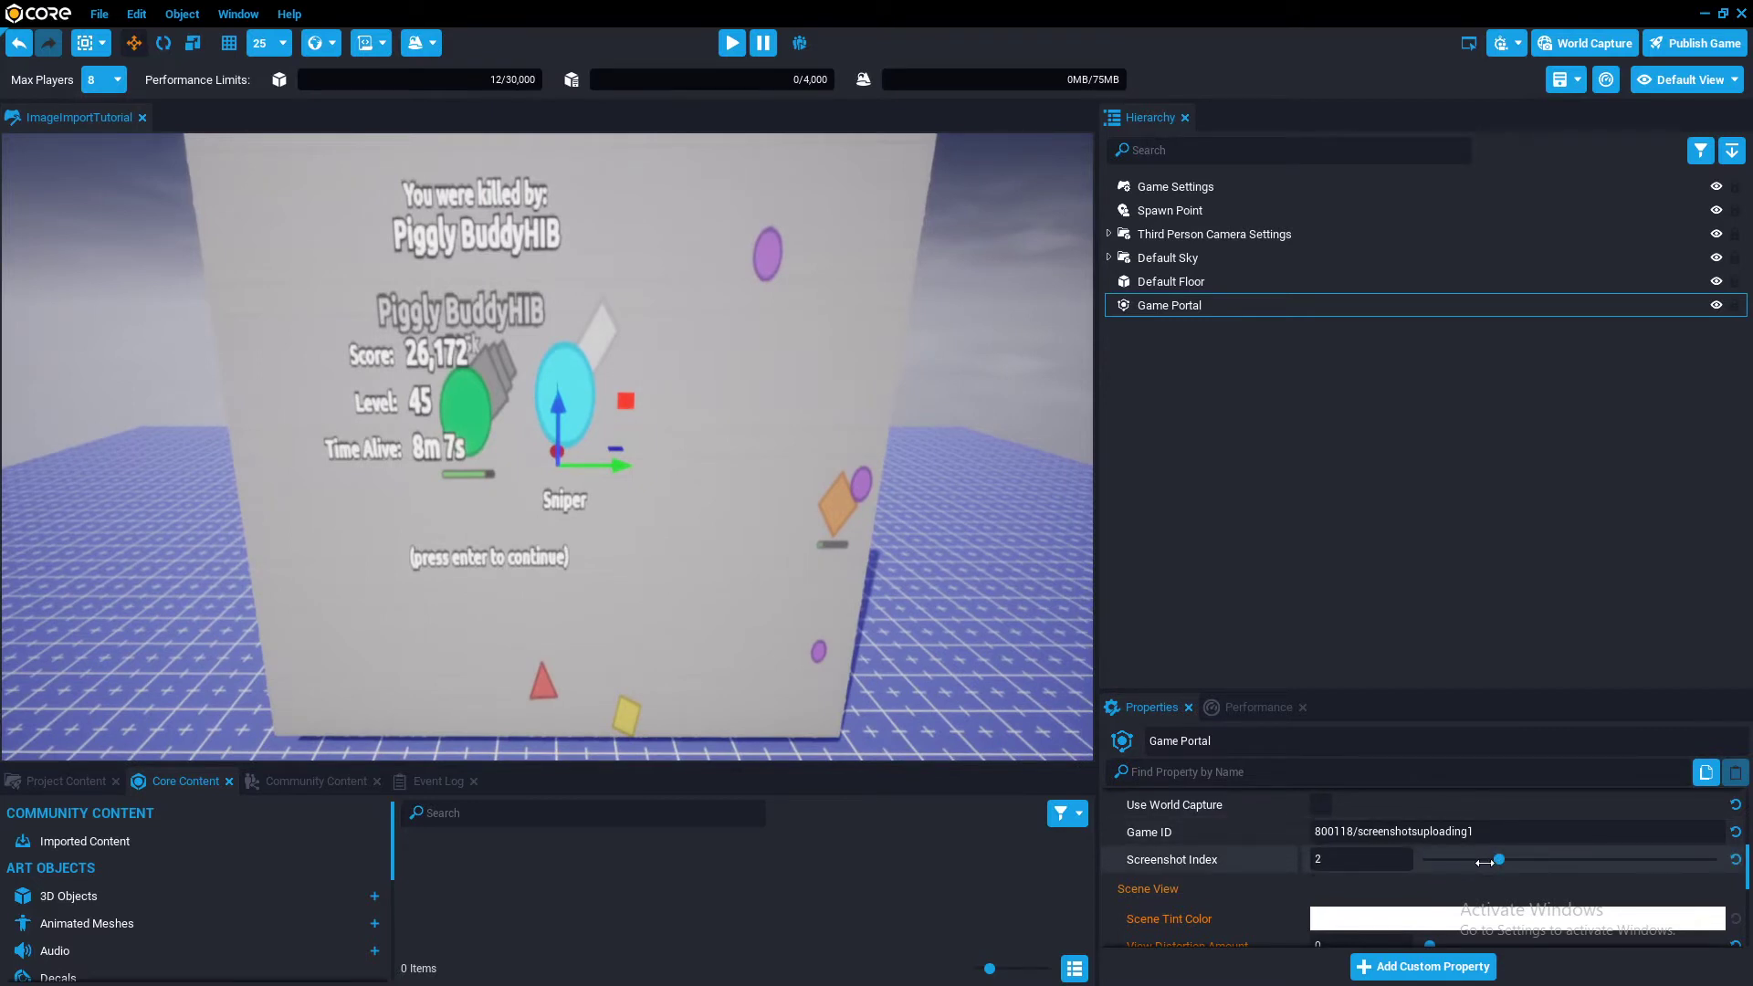
left_click_drag(1629, 862, 1592, 874)
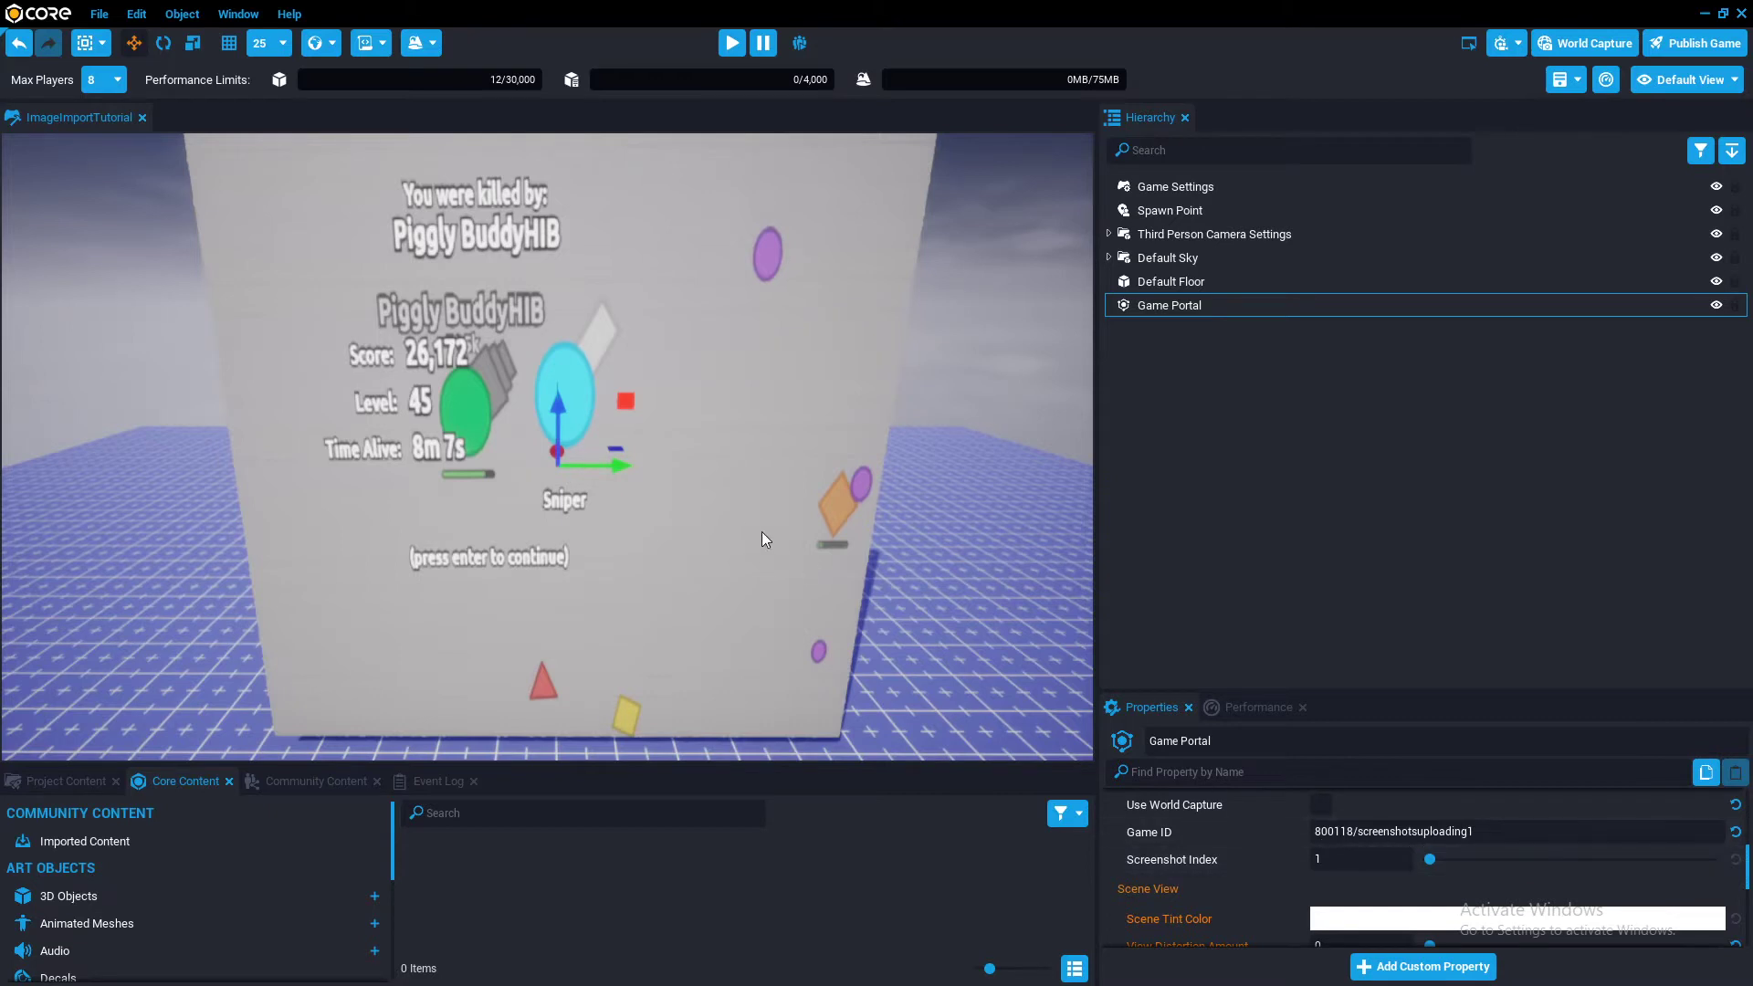
right_click_drag(755, 530, 945, 517)
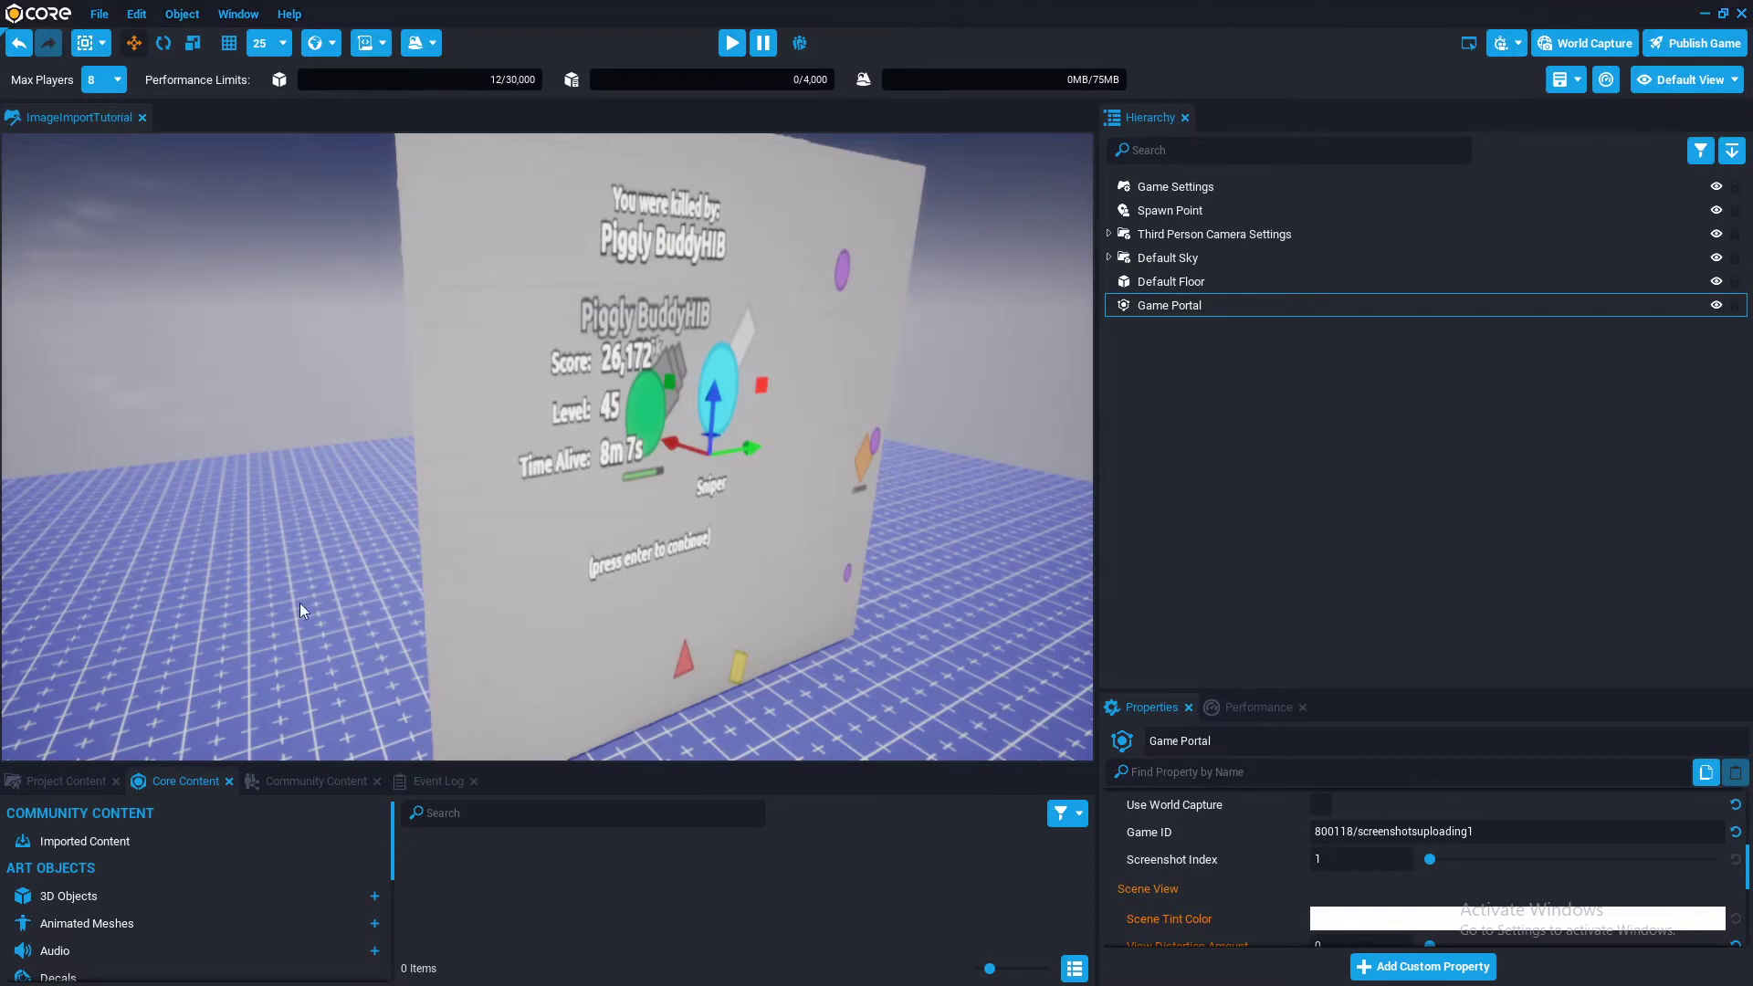
right_click_drag(828, 606, 774, 614)
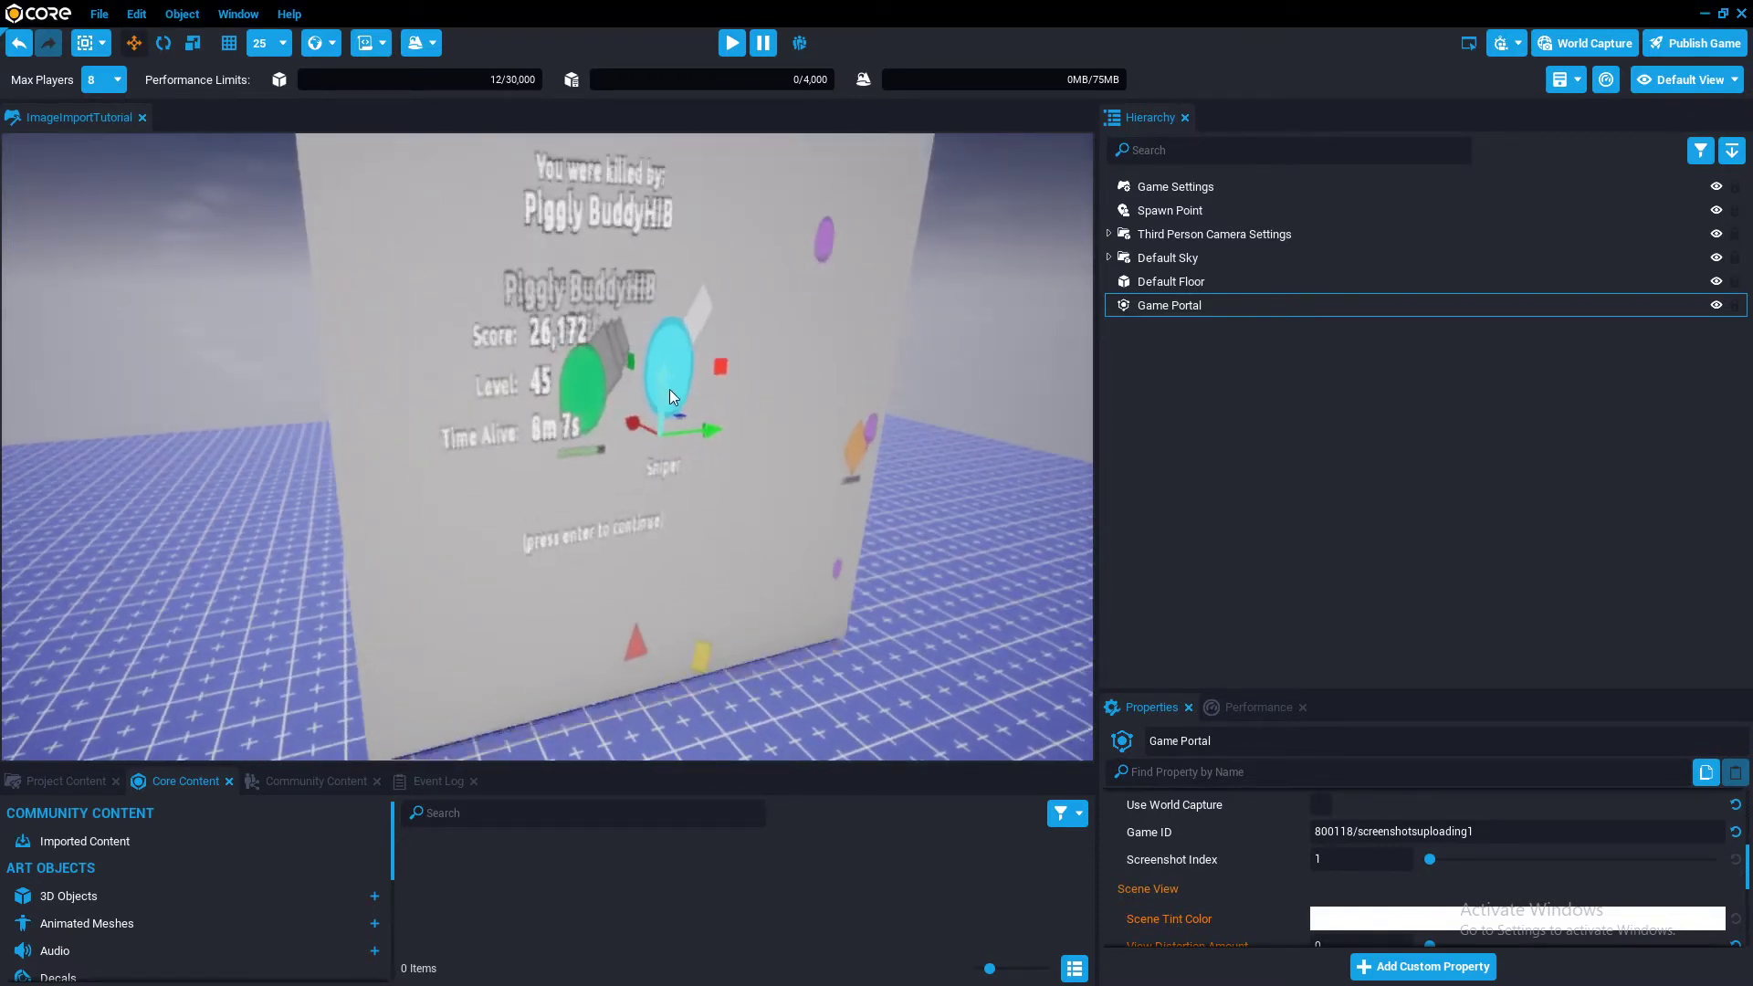
- Lower the Game Portal partly through the floor and raise it again along its vertical axis
right_click_drag(655, 431, 966, 365)
double_click(1251, 307)
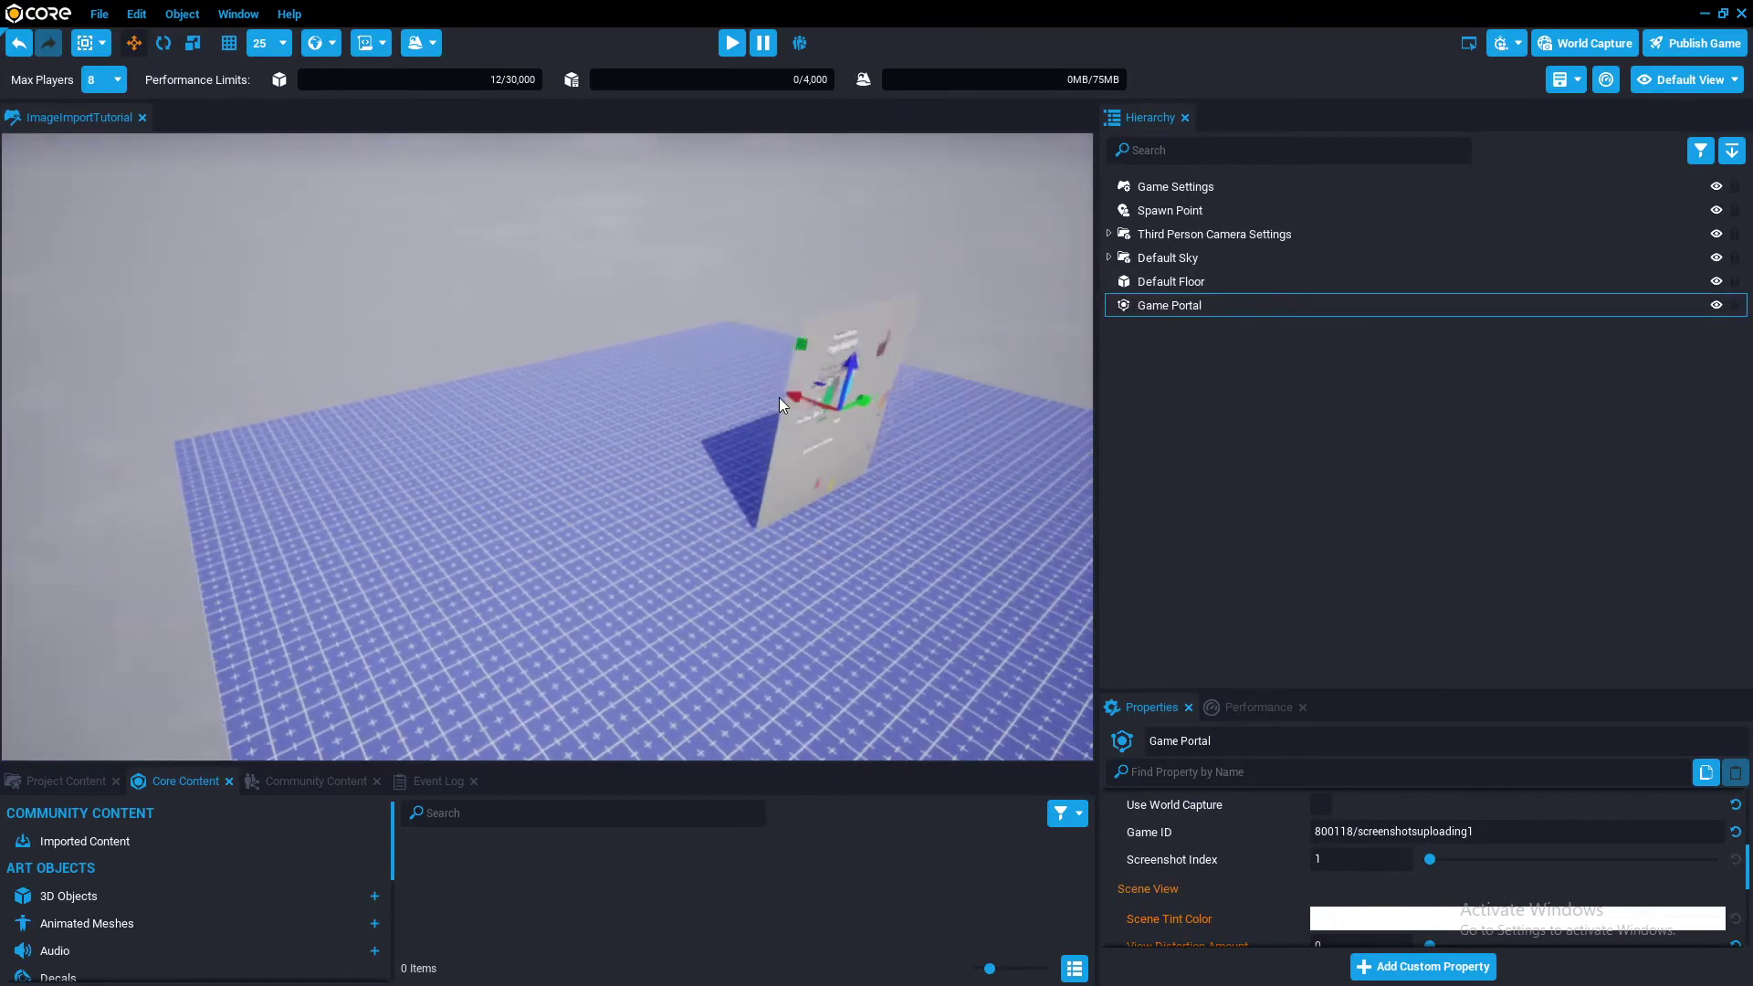
mouse_move(779, 397)
right_mouse_down()
mouse_move(902, 406)
mouse_move(948, 389)
mouse_move(822, 364)
mouse_move(742, 376)
mouse_move(775, 380)
right_mouse_up()
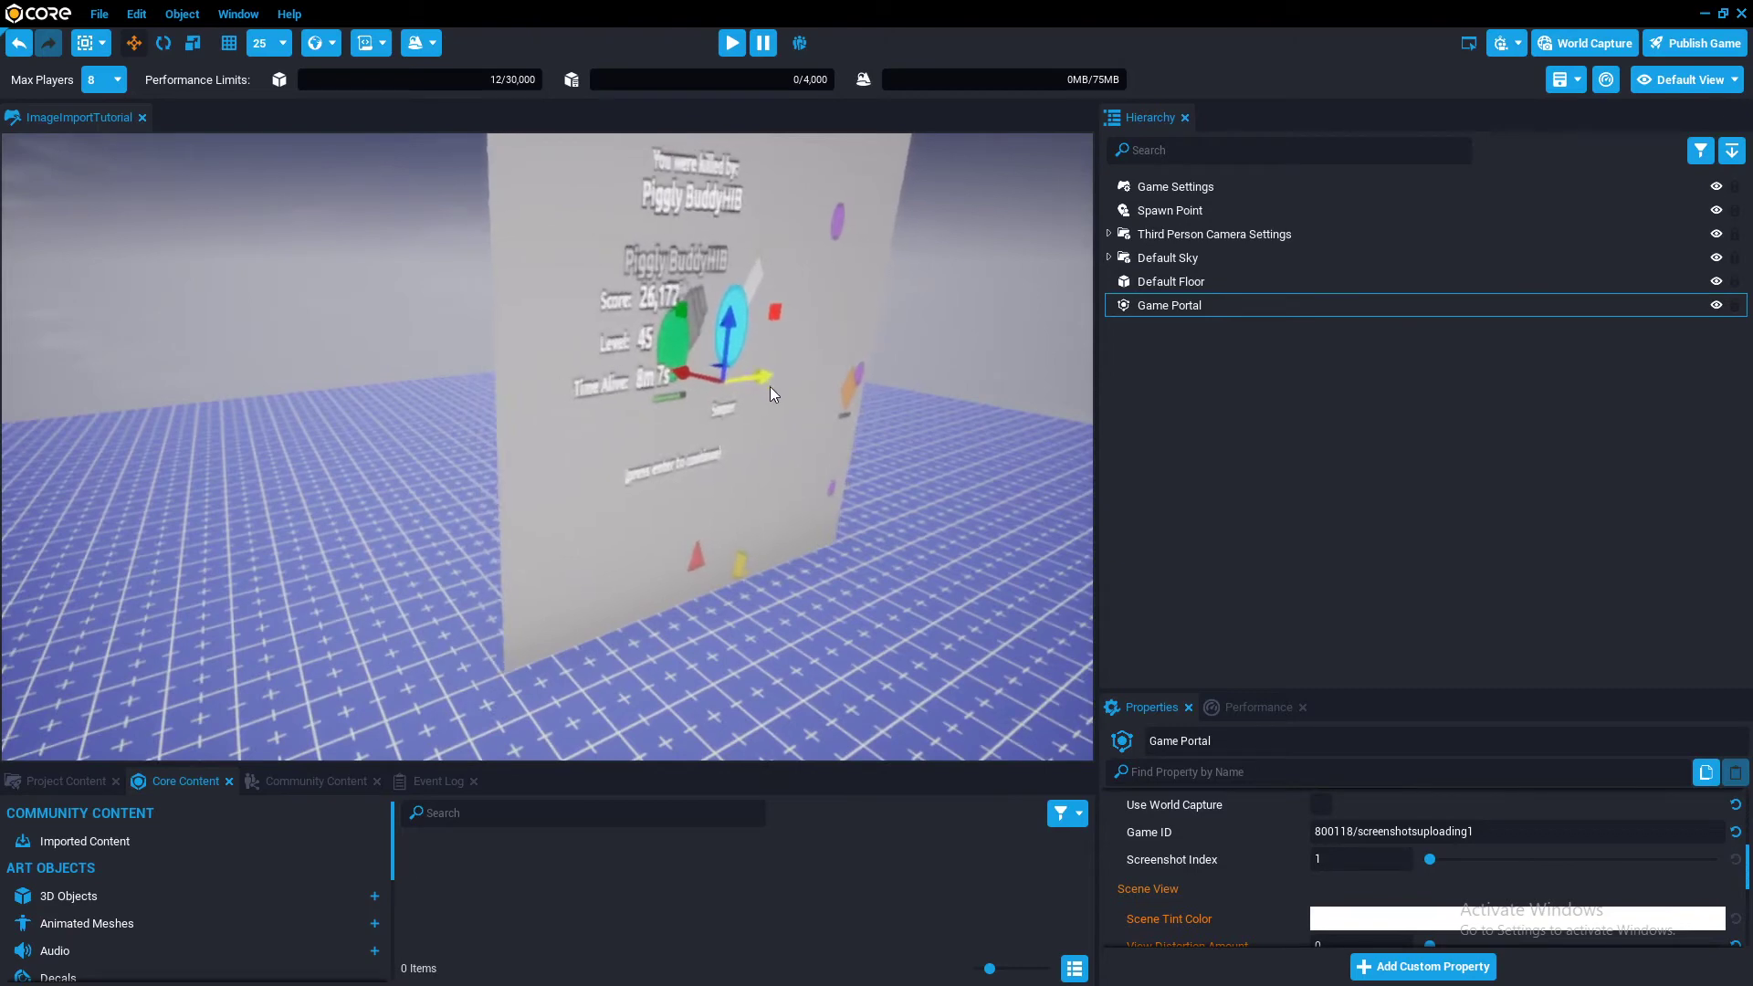
left_click_drag(728, 337, 701, 449)
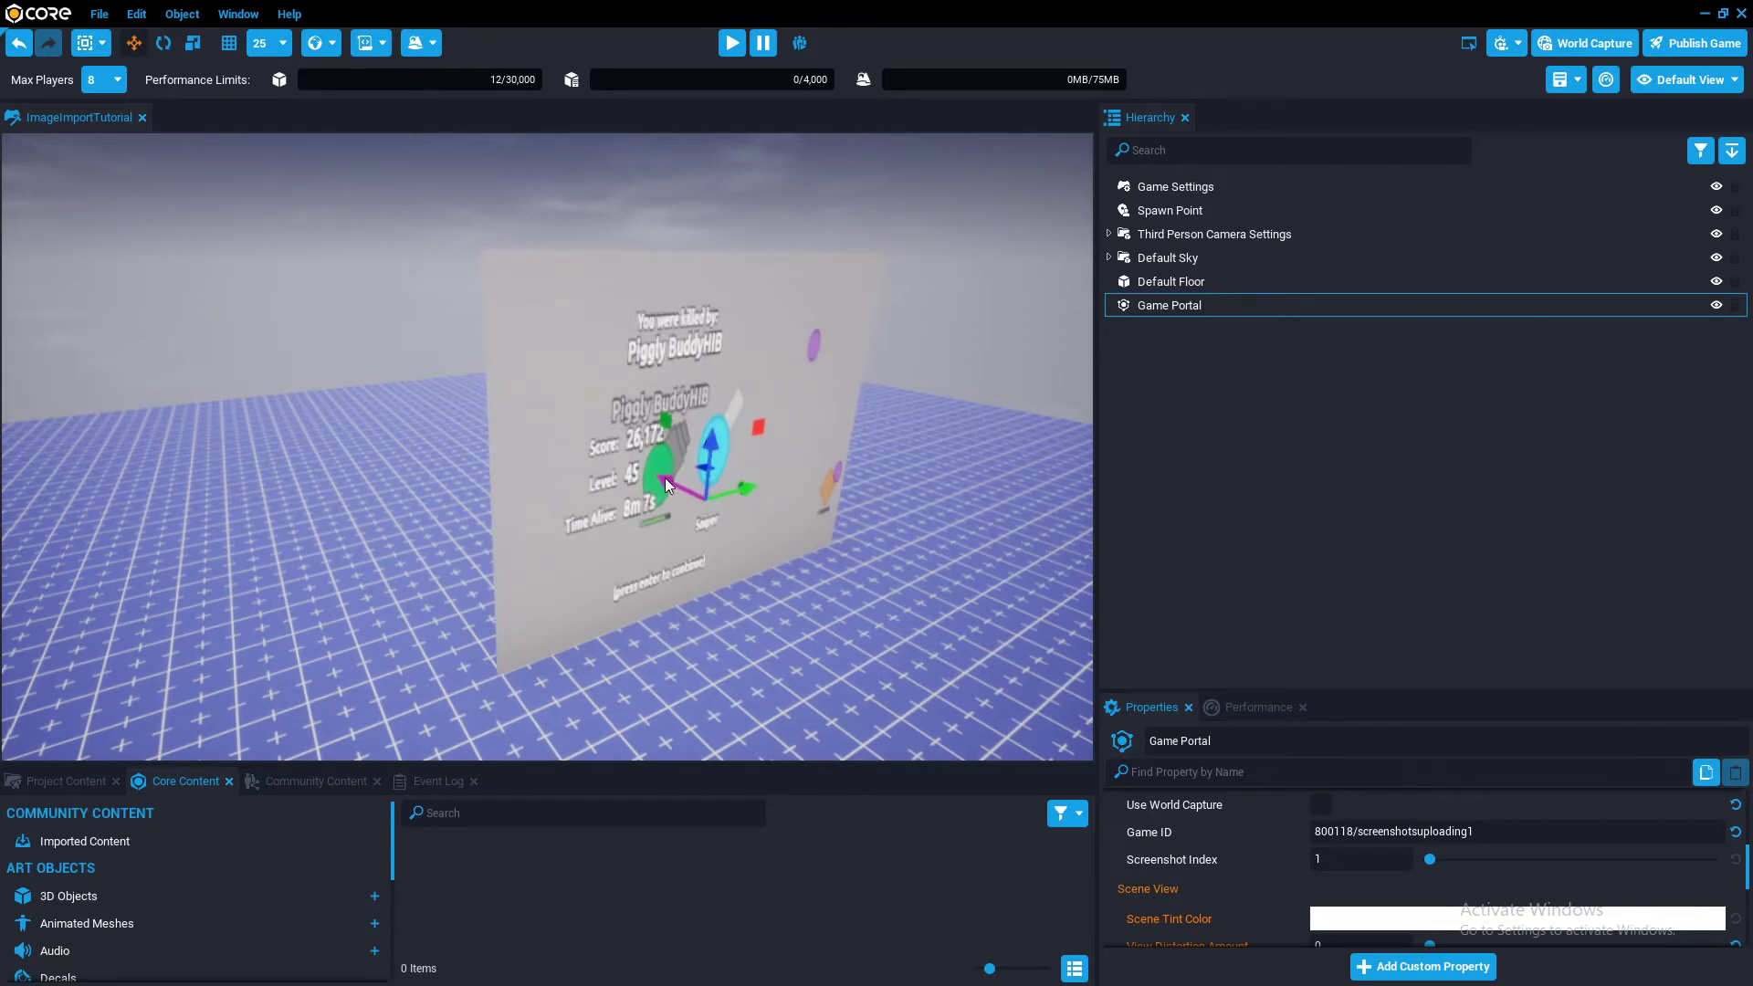
left_click_drag(665, 479, 726, 415)
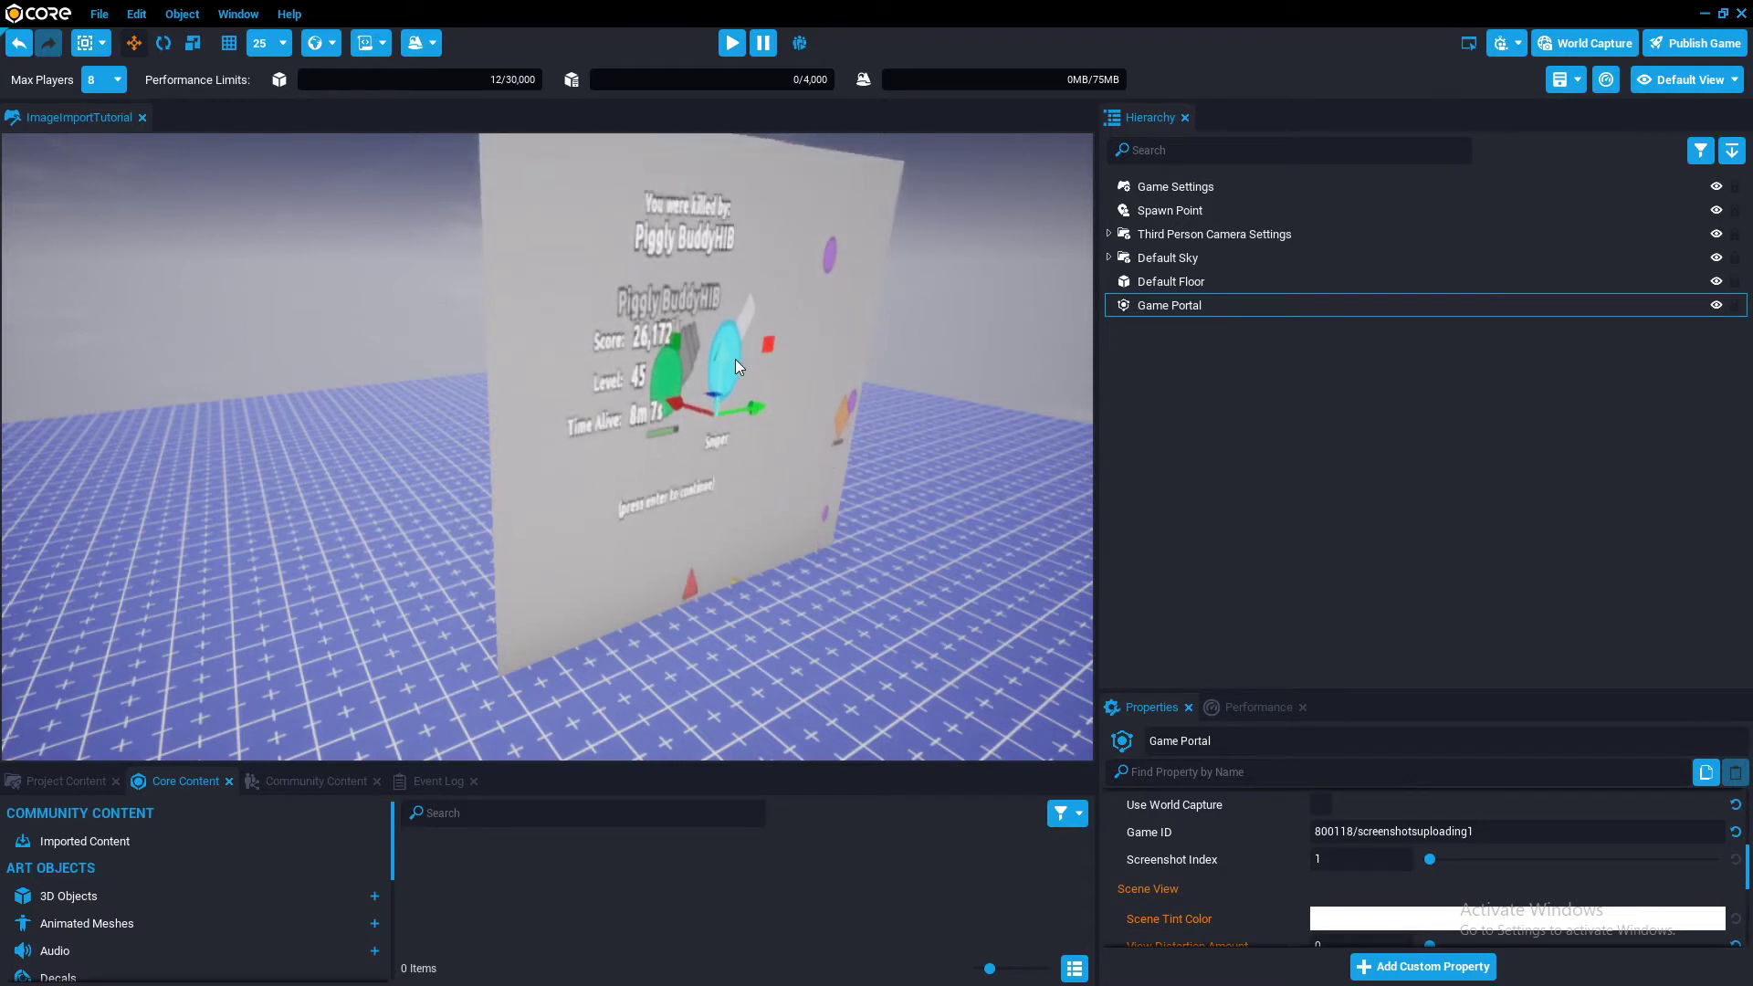
- Slide the Game Portal sideways along its Y axis and inspect the displayed image up close
right_click_drag(868, 363, 654, 353)
key("w")
left_click_drag(654, 353, 654, 336, "alt")
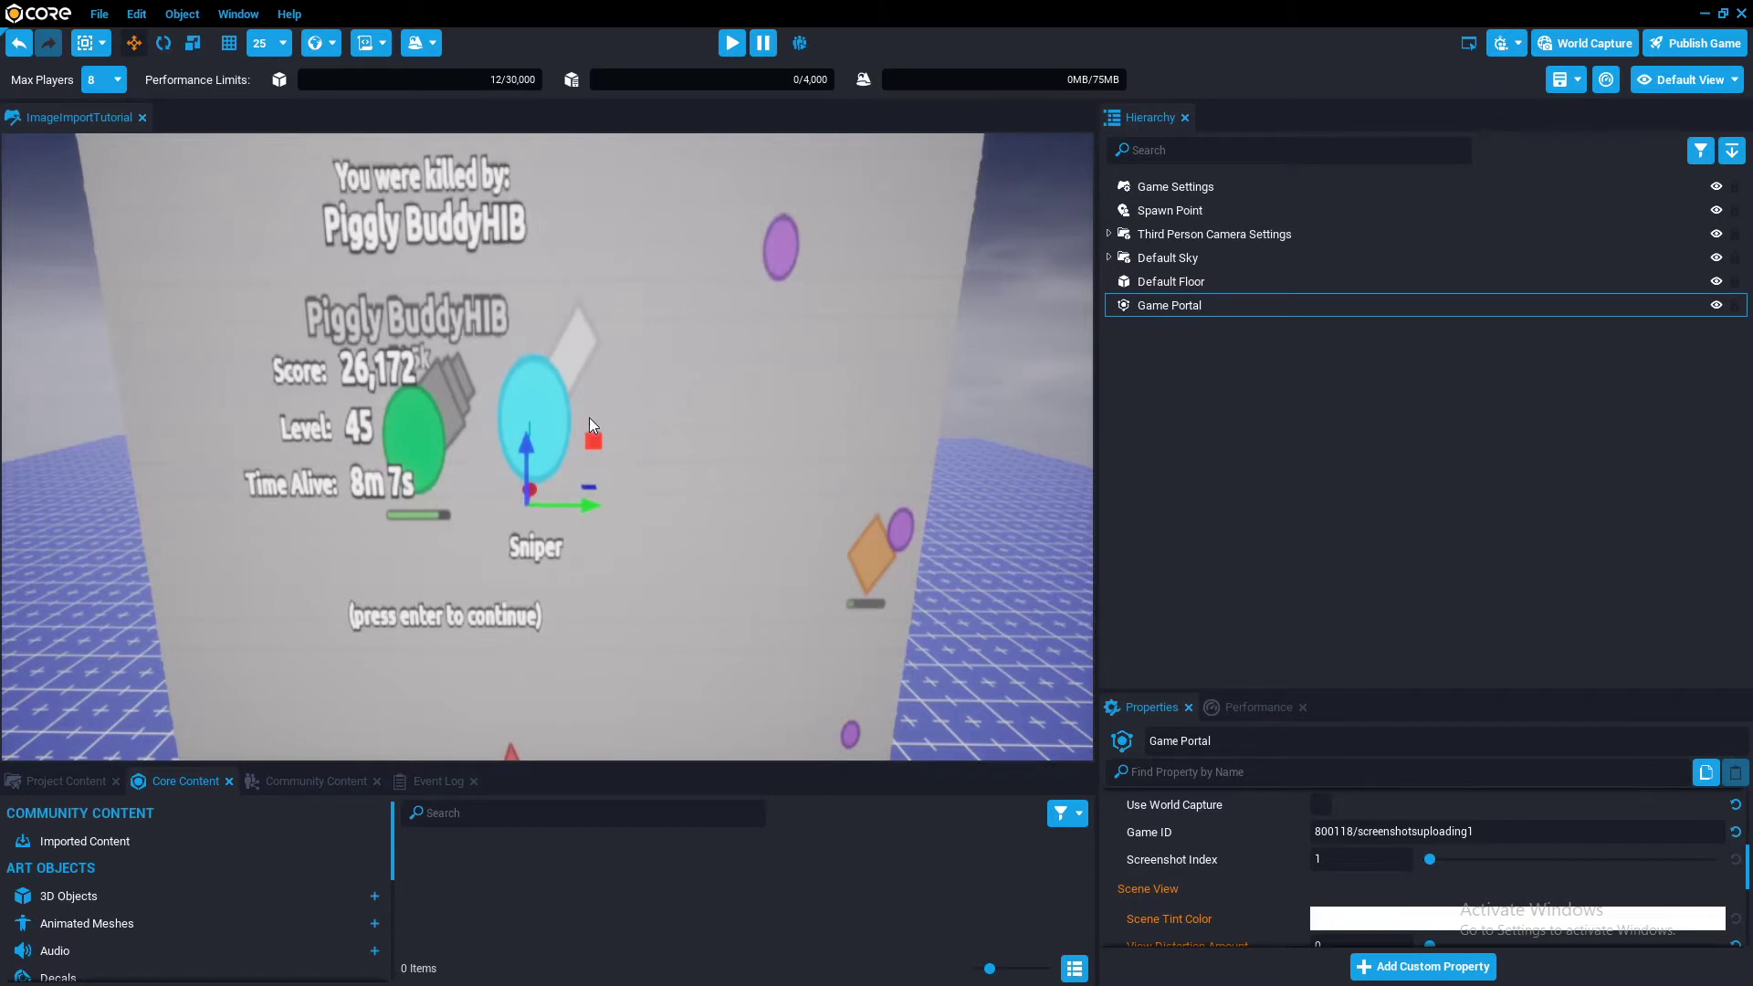
left_click_drag(568, 506, 464, 491)
middle_click_drag(464, 498, 374, 504)
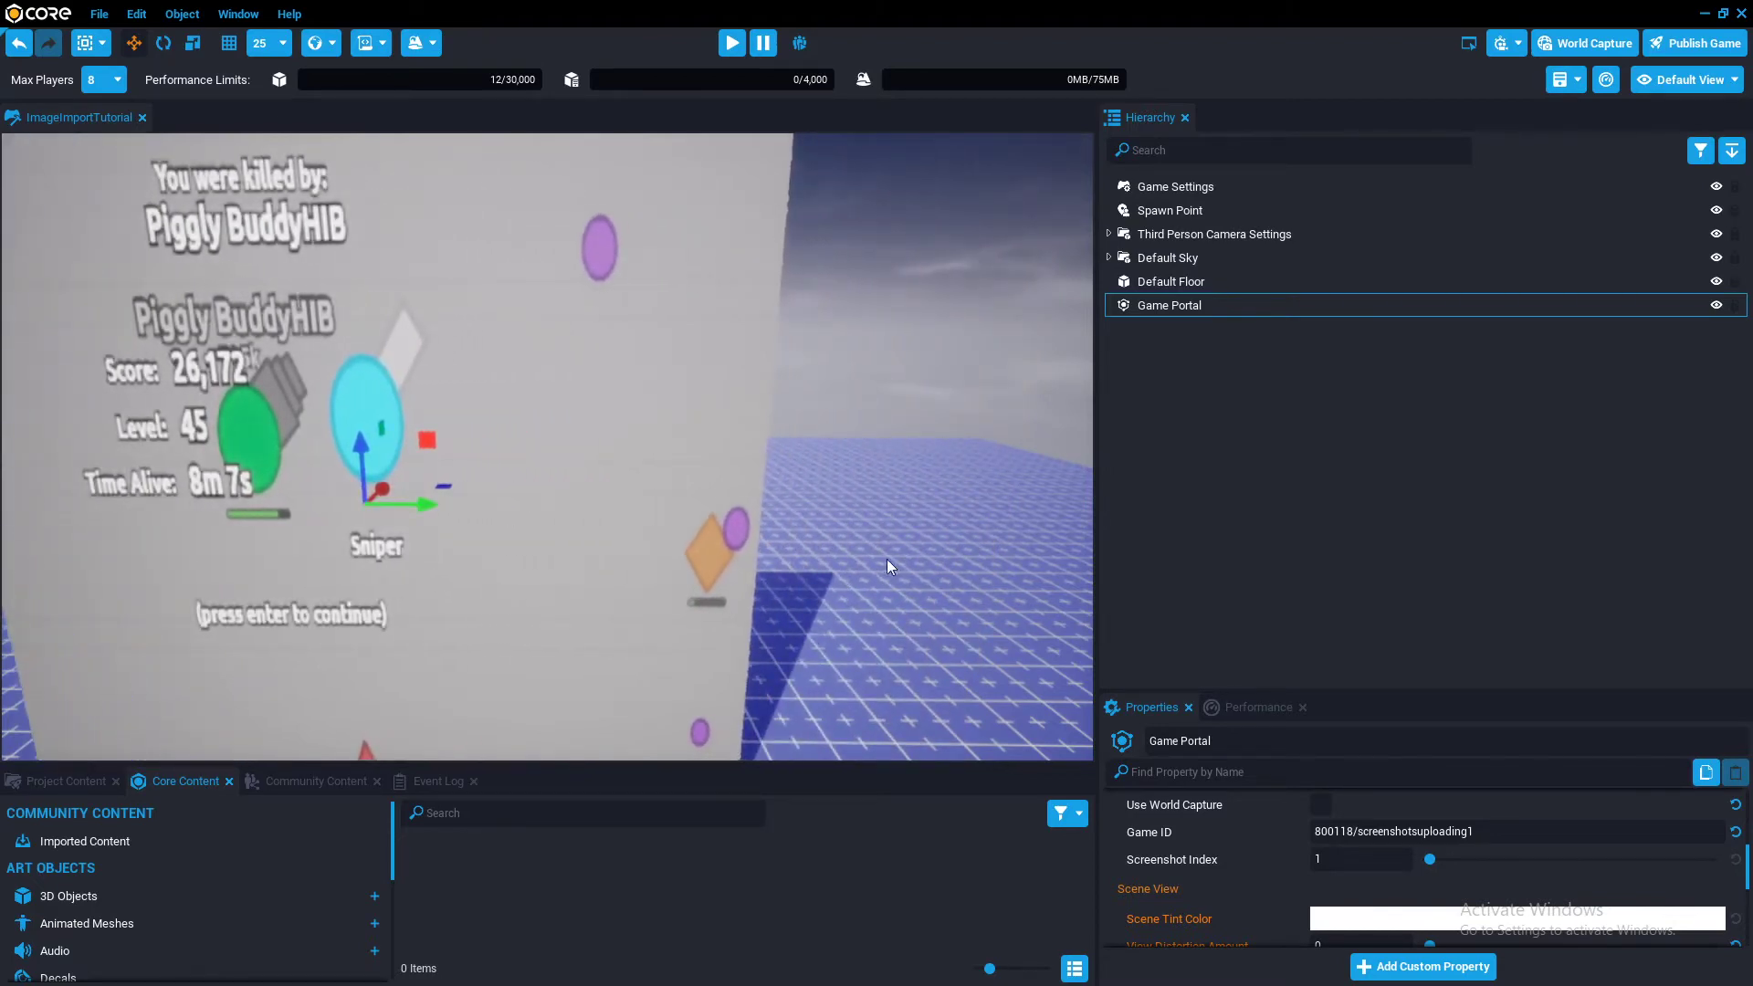
right_click_drag(873, 566, 909, 547)
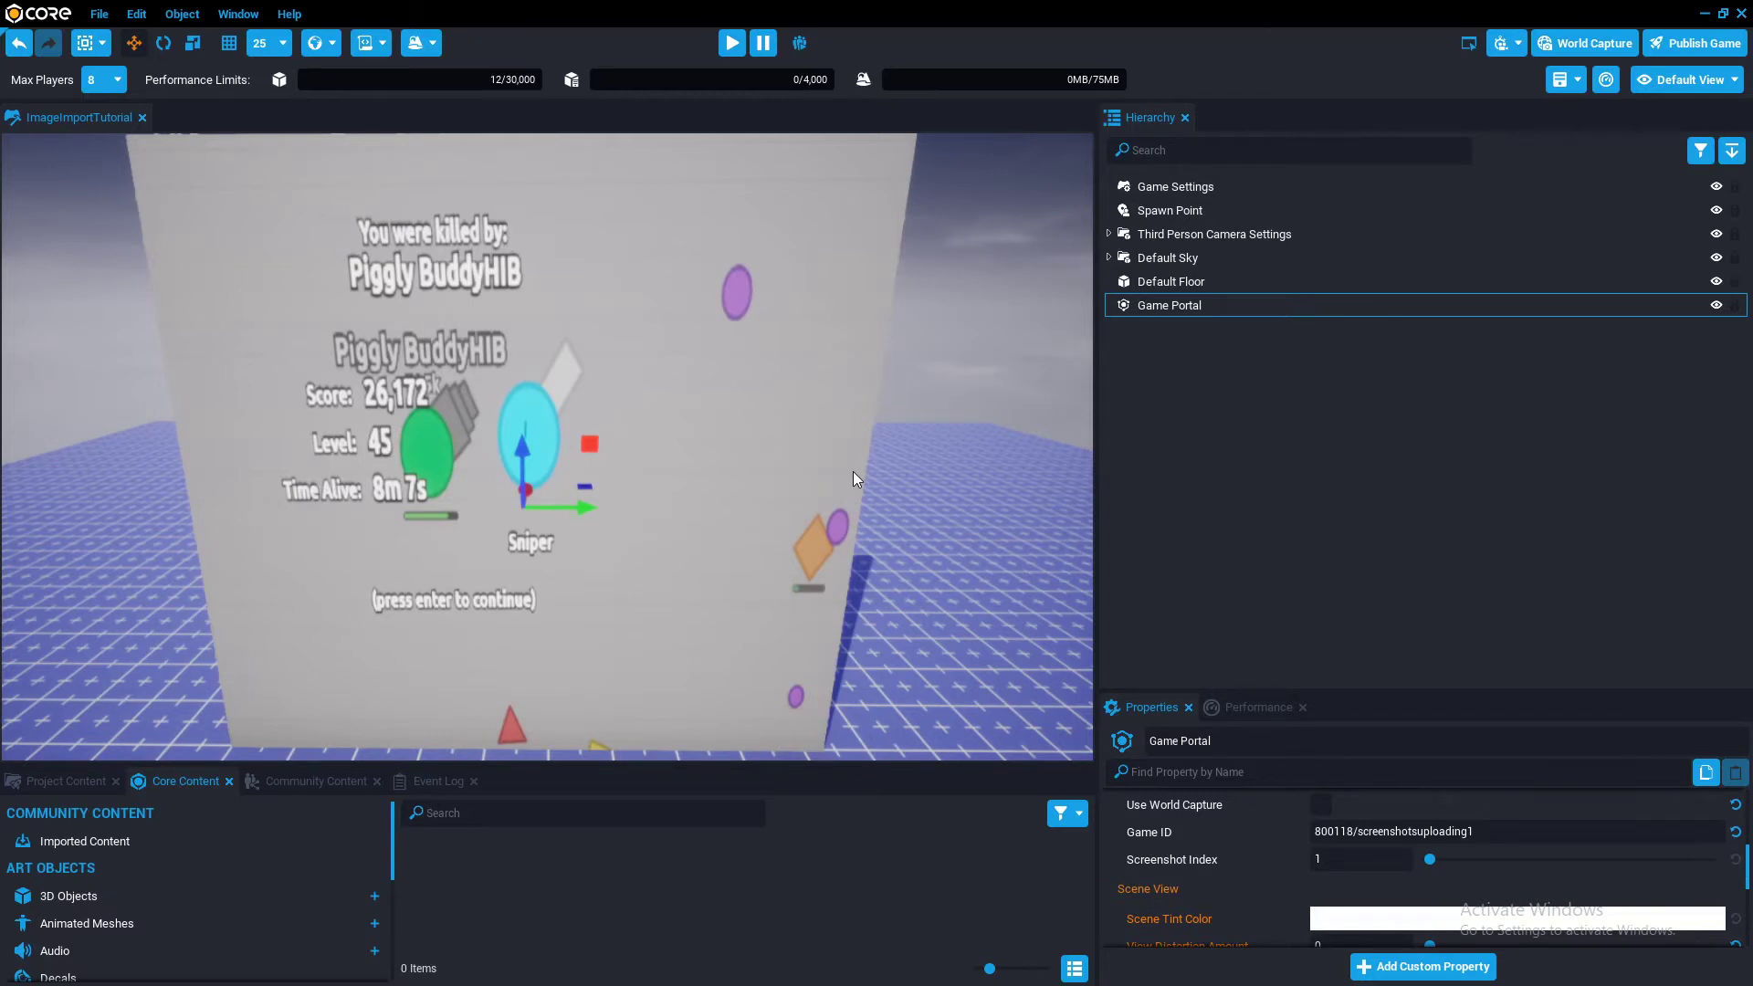
right_click_drag(842, 468, 784, 461)
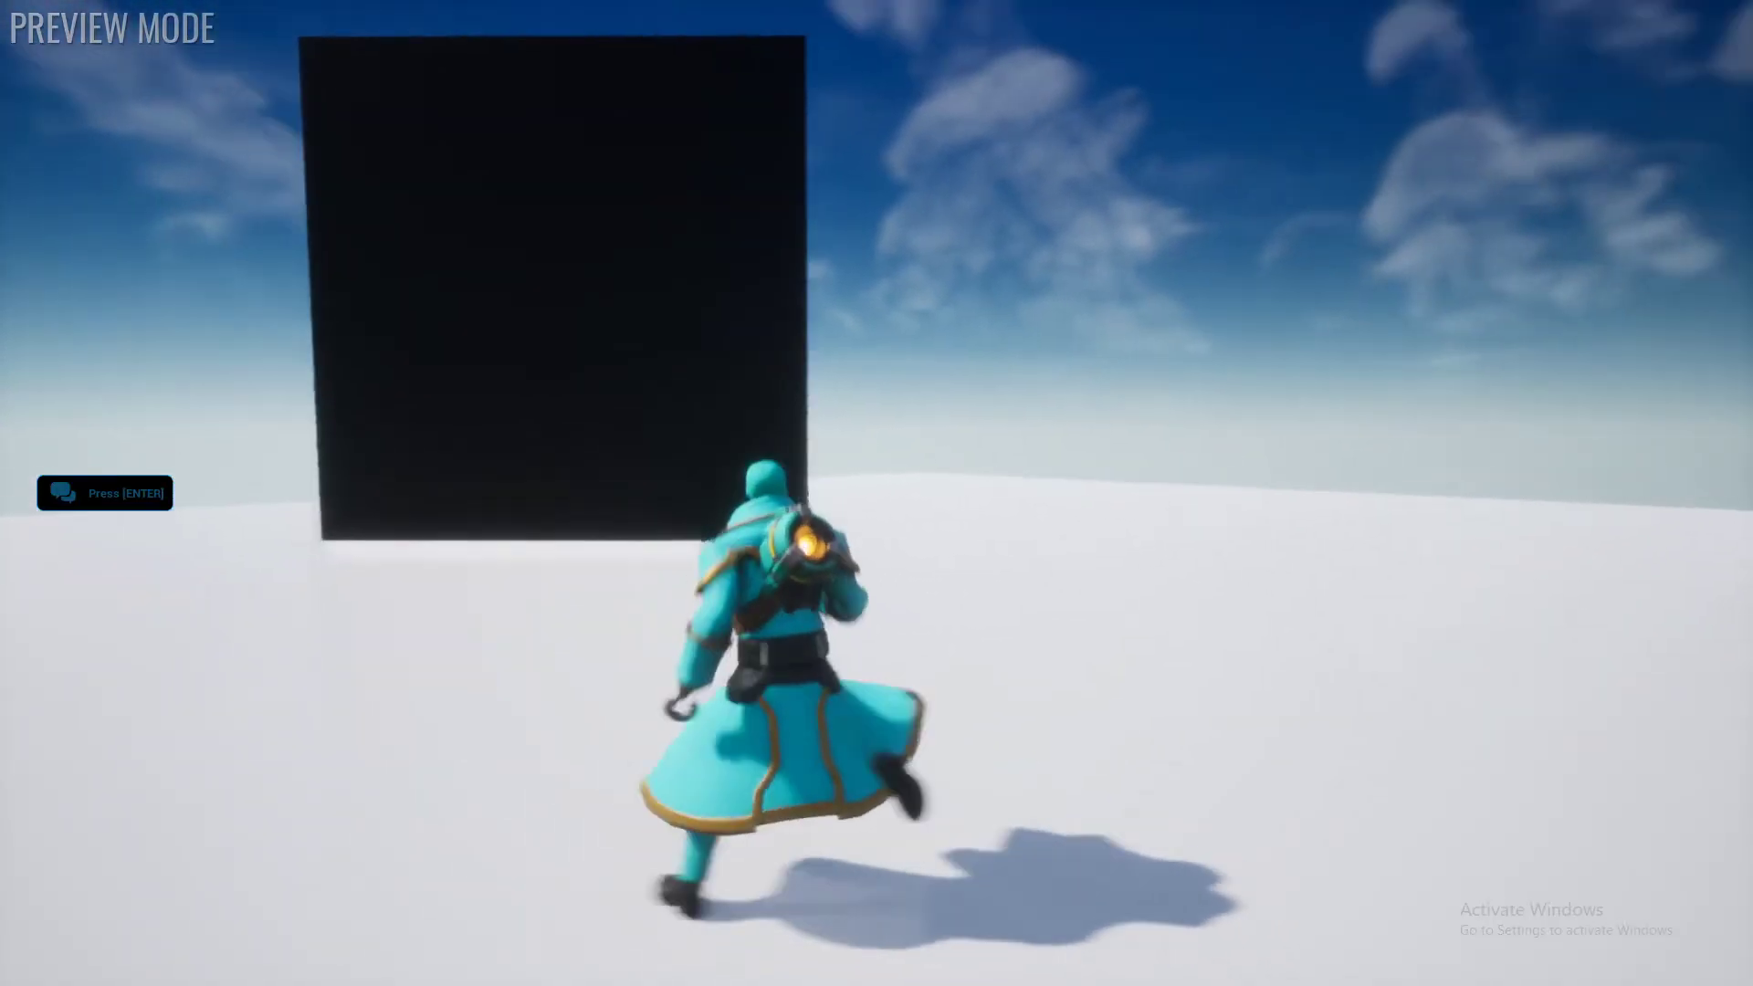
- In the shrekTestingppace preview, walk the character around the portal to watch its changing images, and exit full-screen view
key("w")
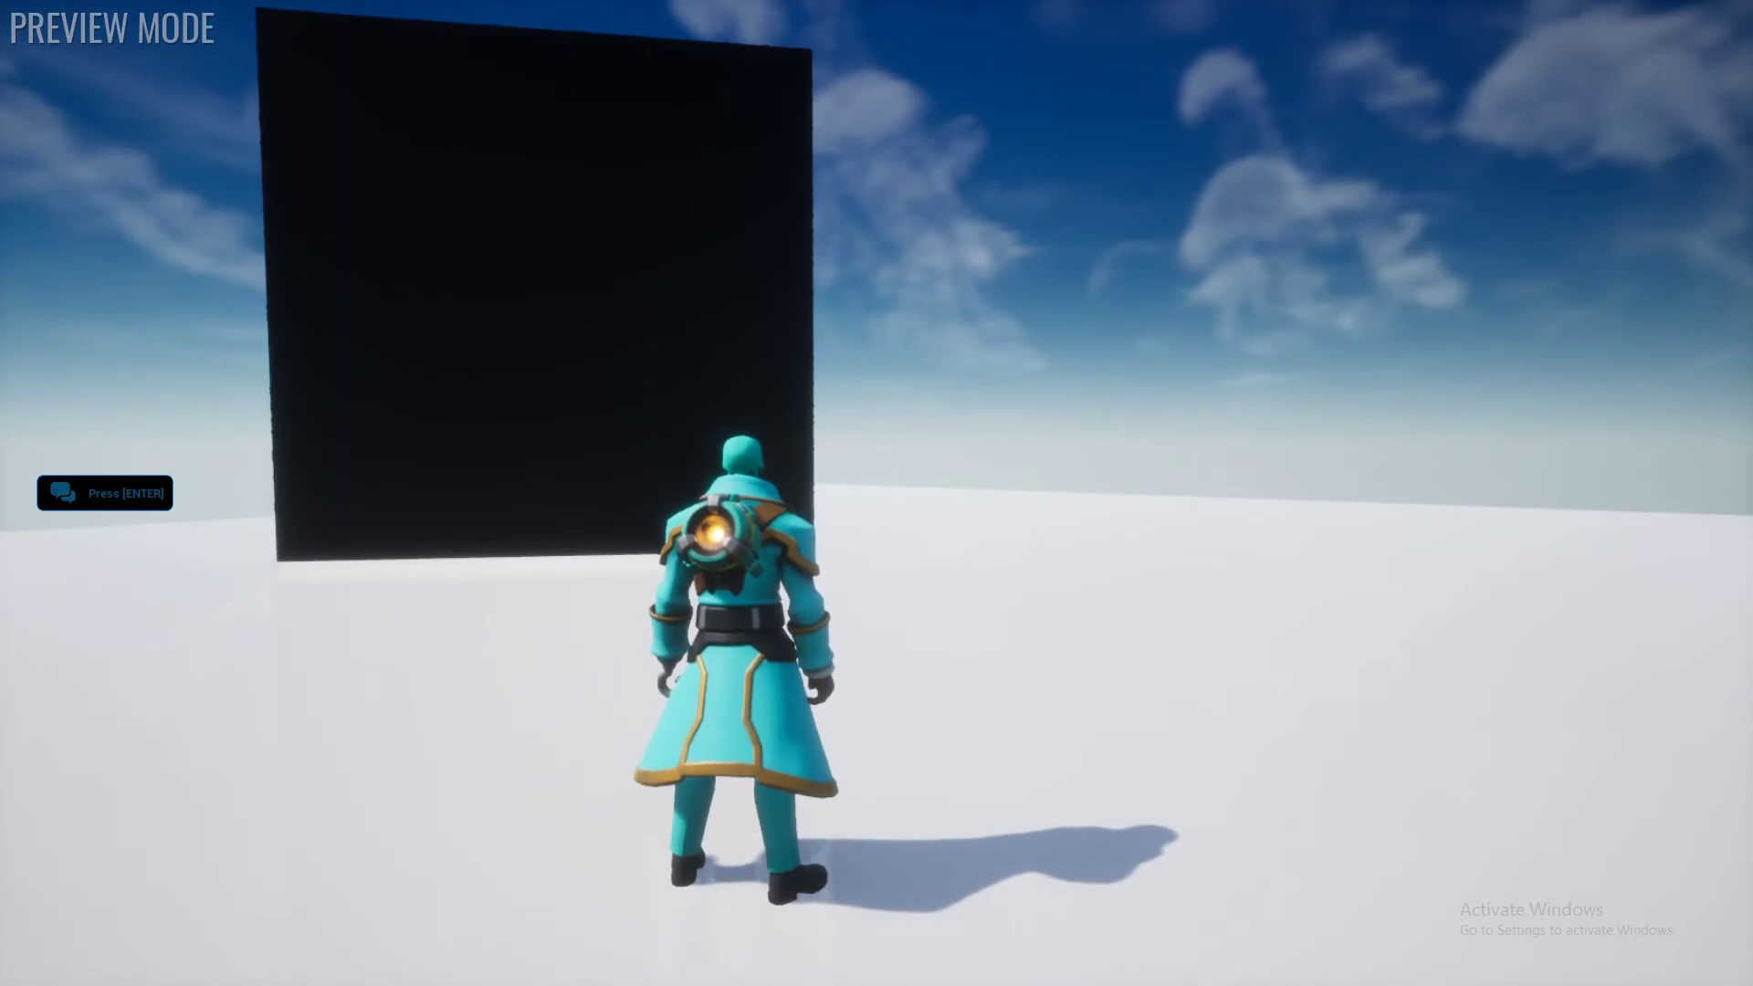
key("a")
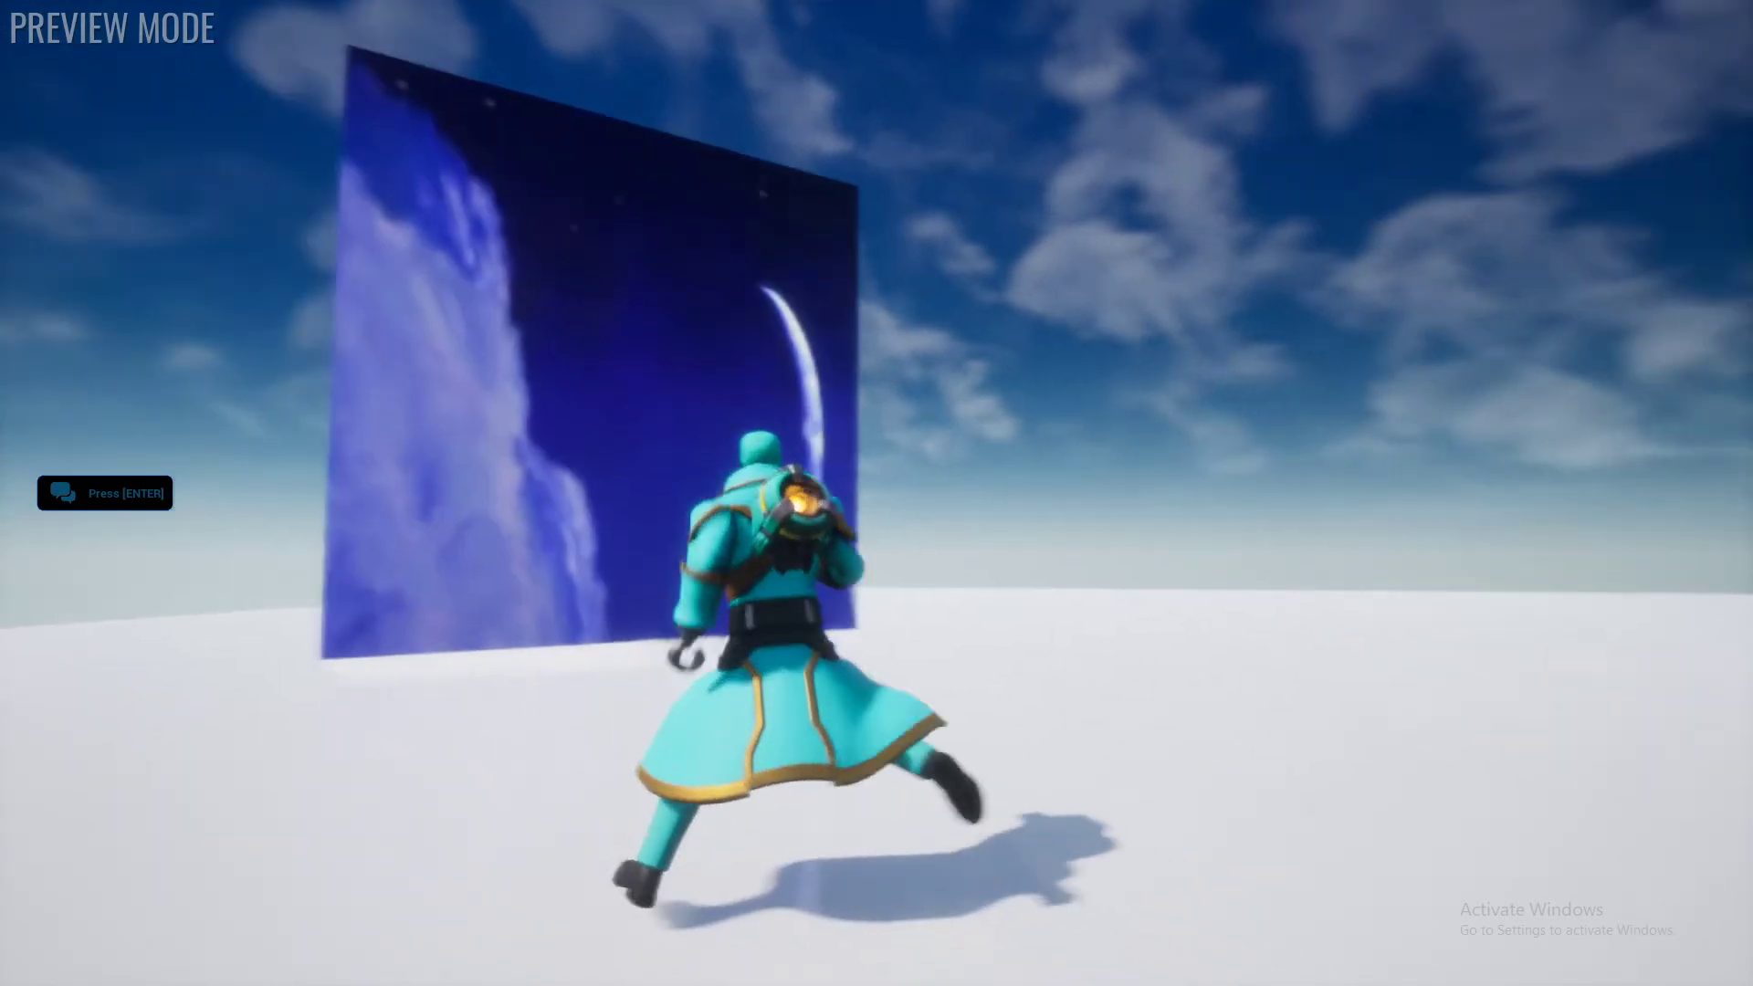
key("w")
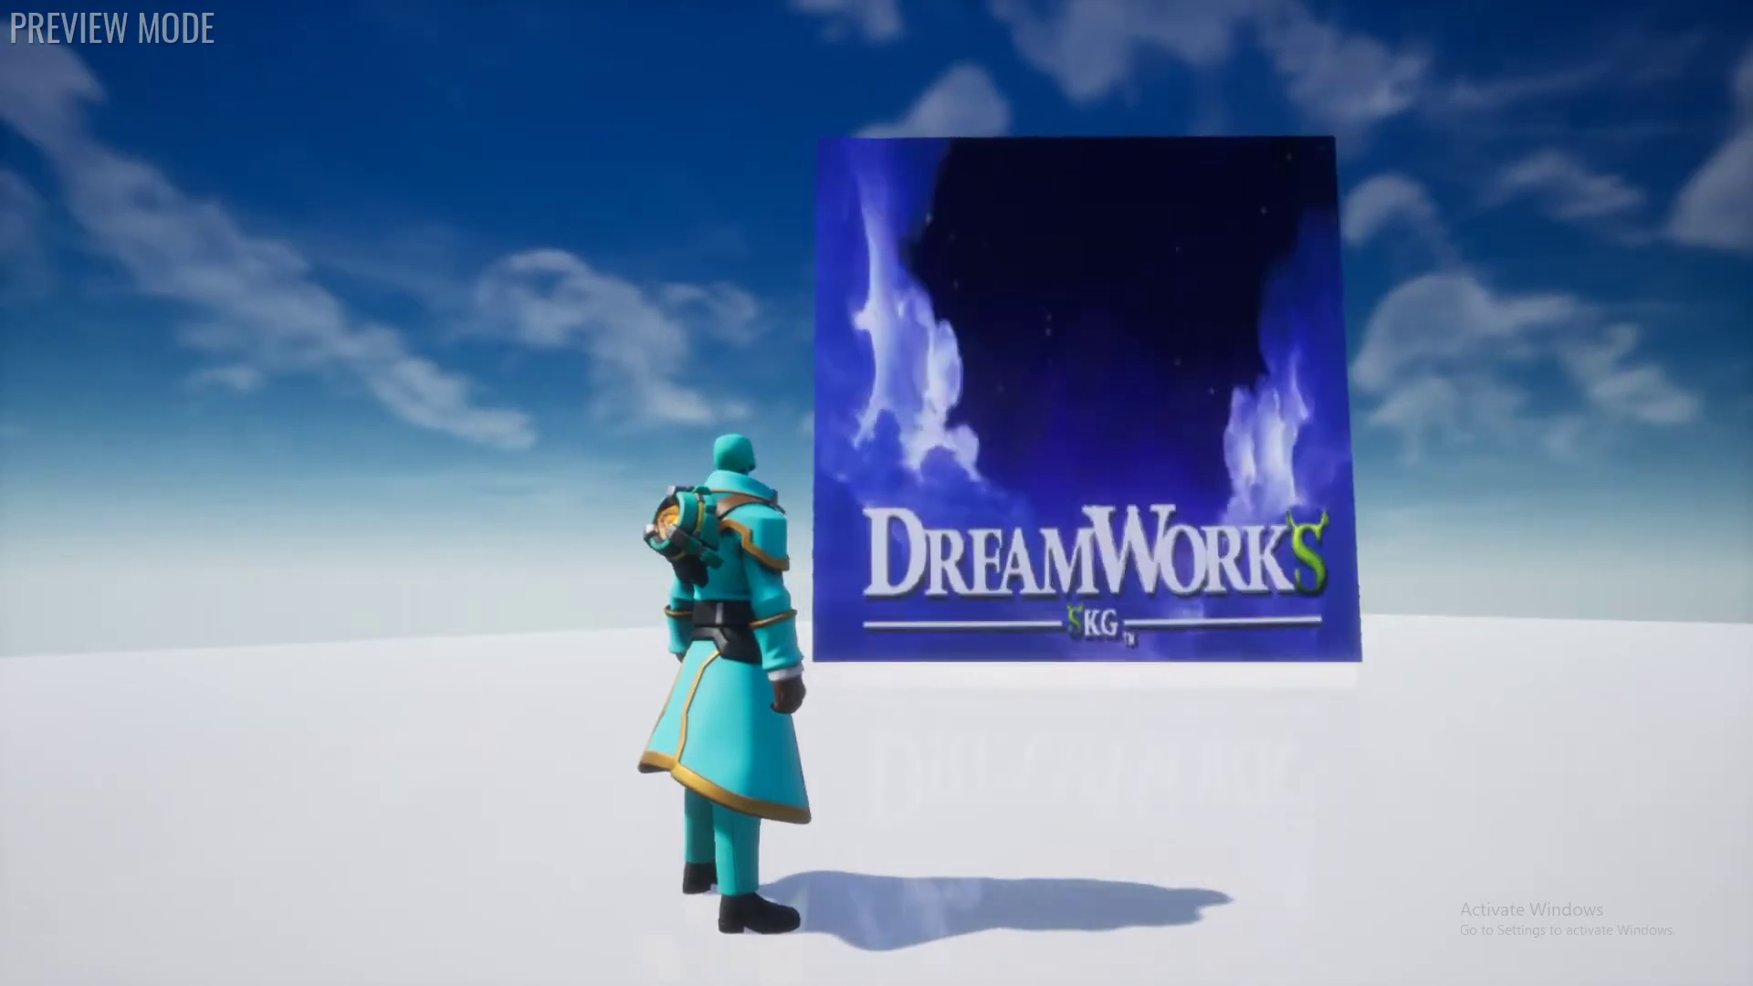
key("d")
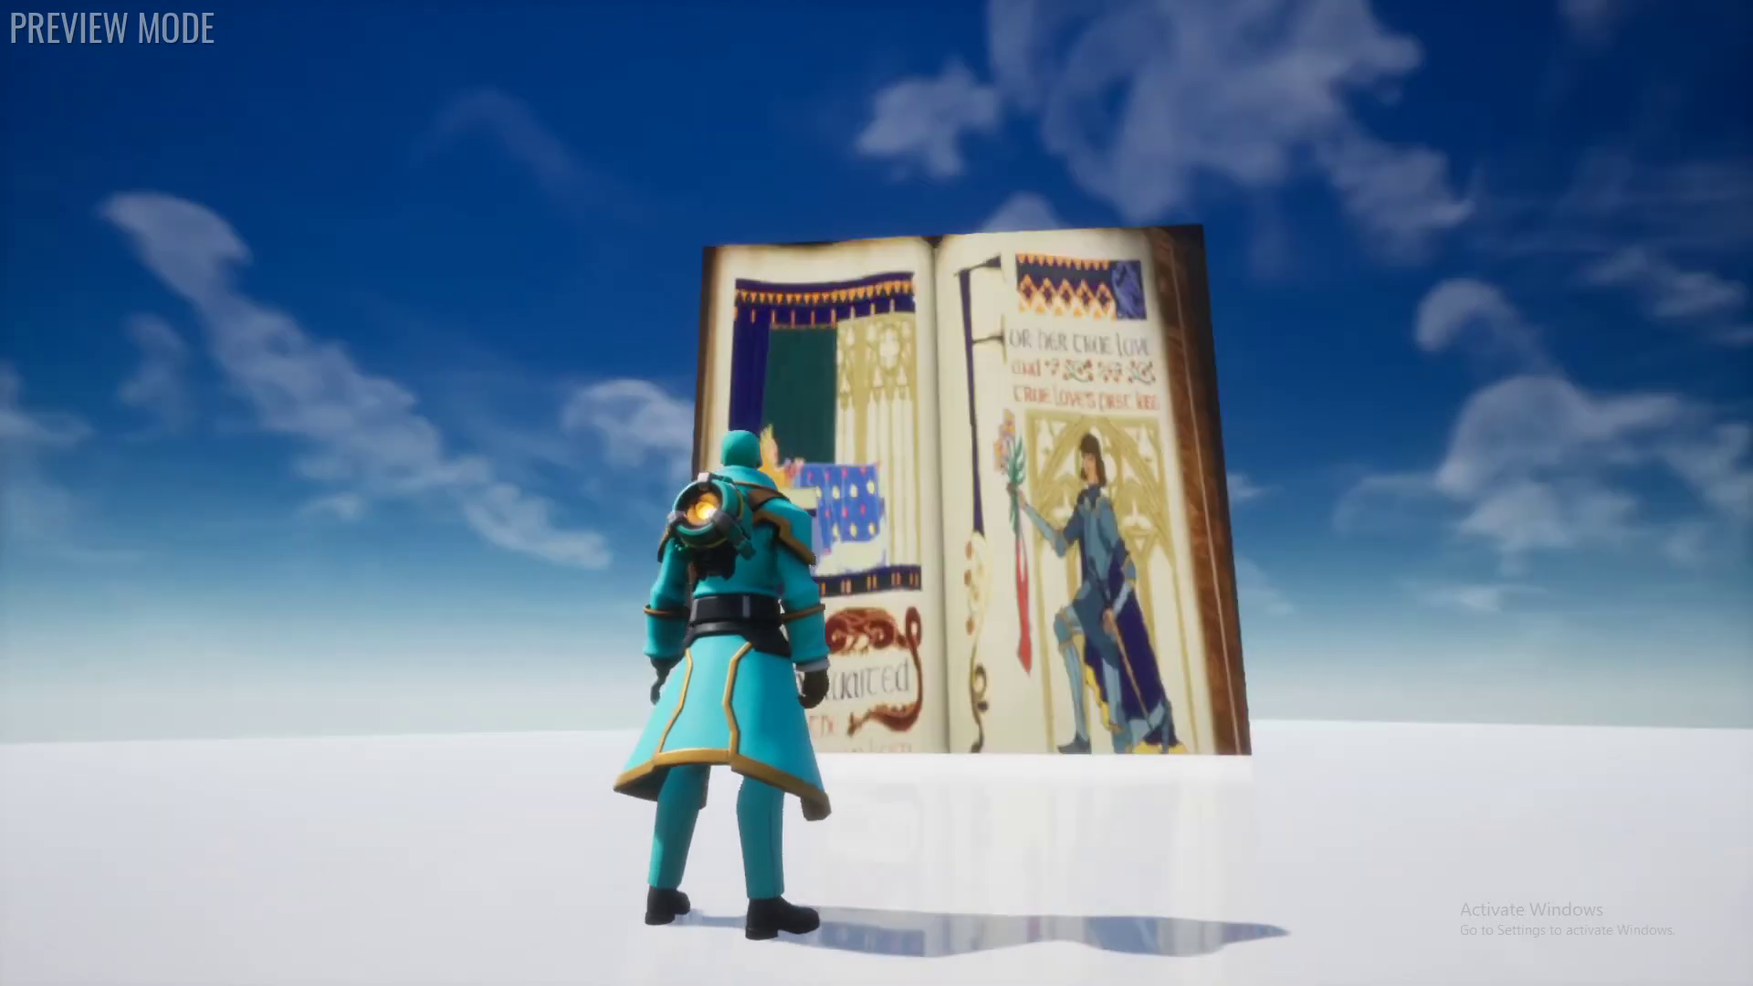
key("F11")
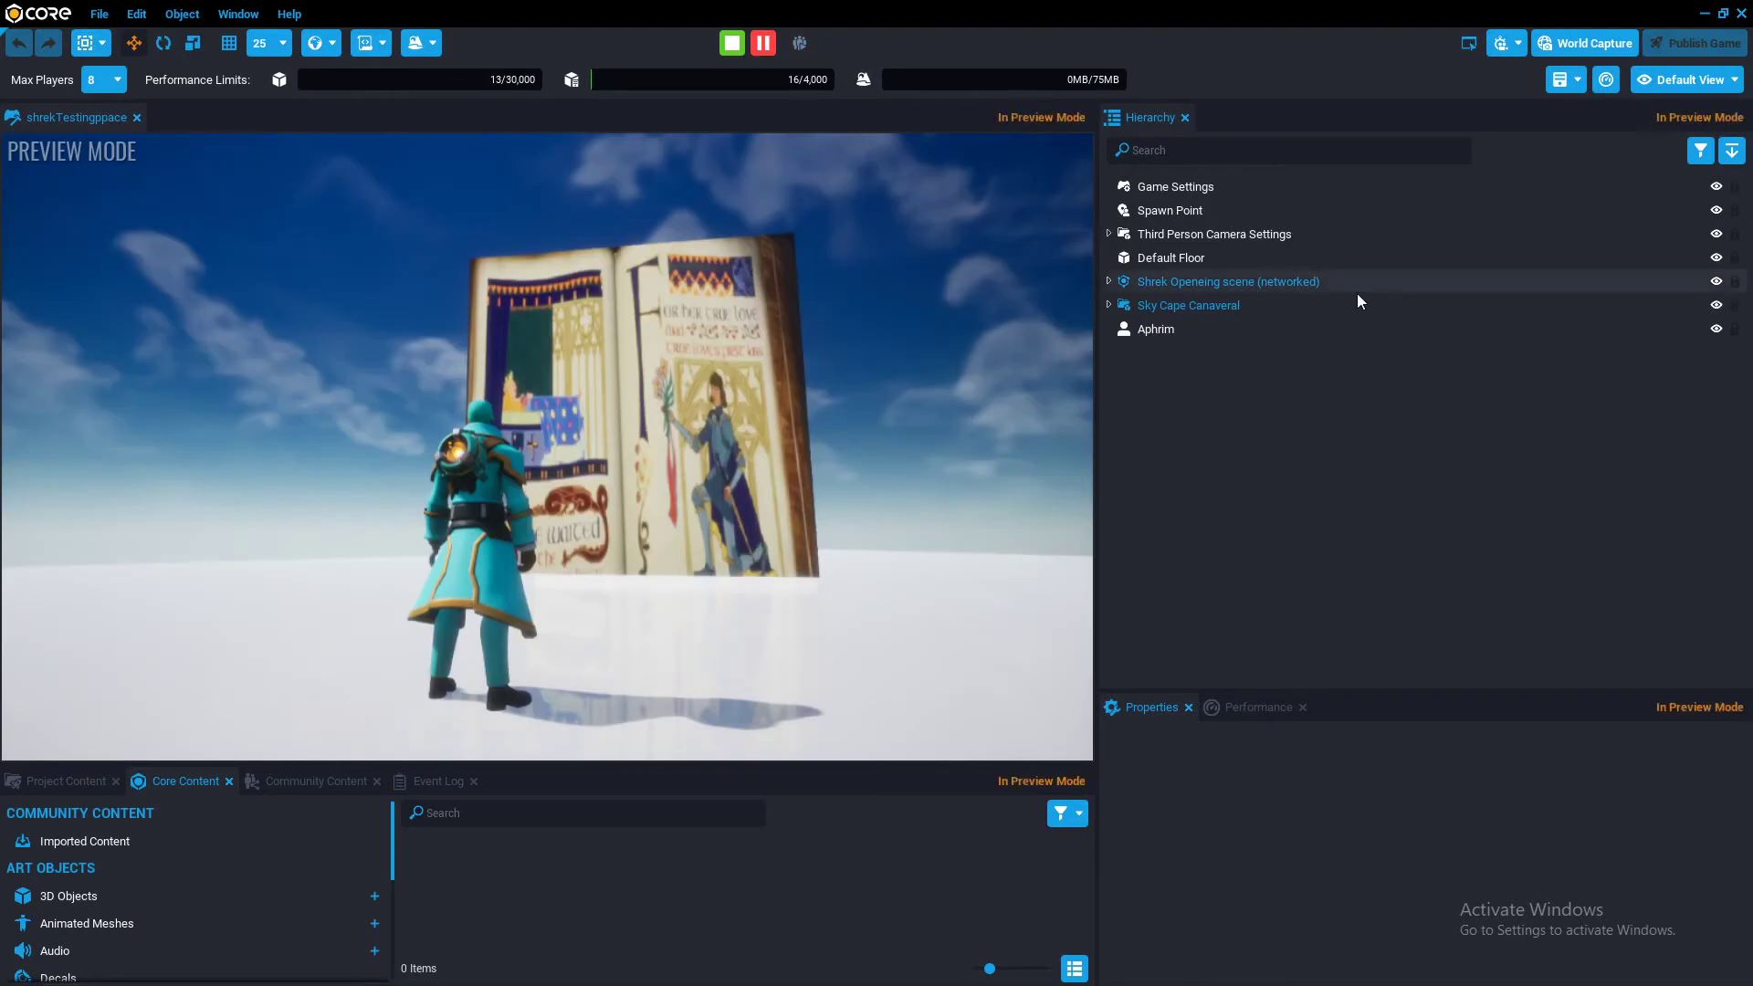
- Inspect the Image Scaling offset and scale properties of the Shrek Openeing scene portal during the preview, and stop the preview
left_click(1203, 282)
scroll(1424, 872, "down", 10)
scroll(1434, 872, "down", 3)
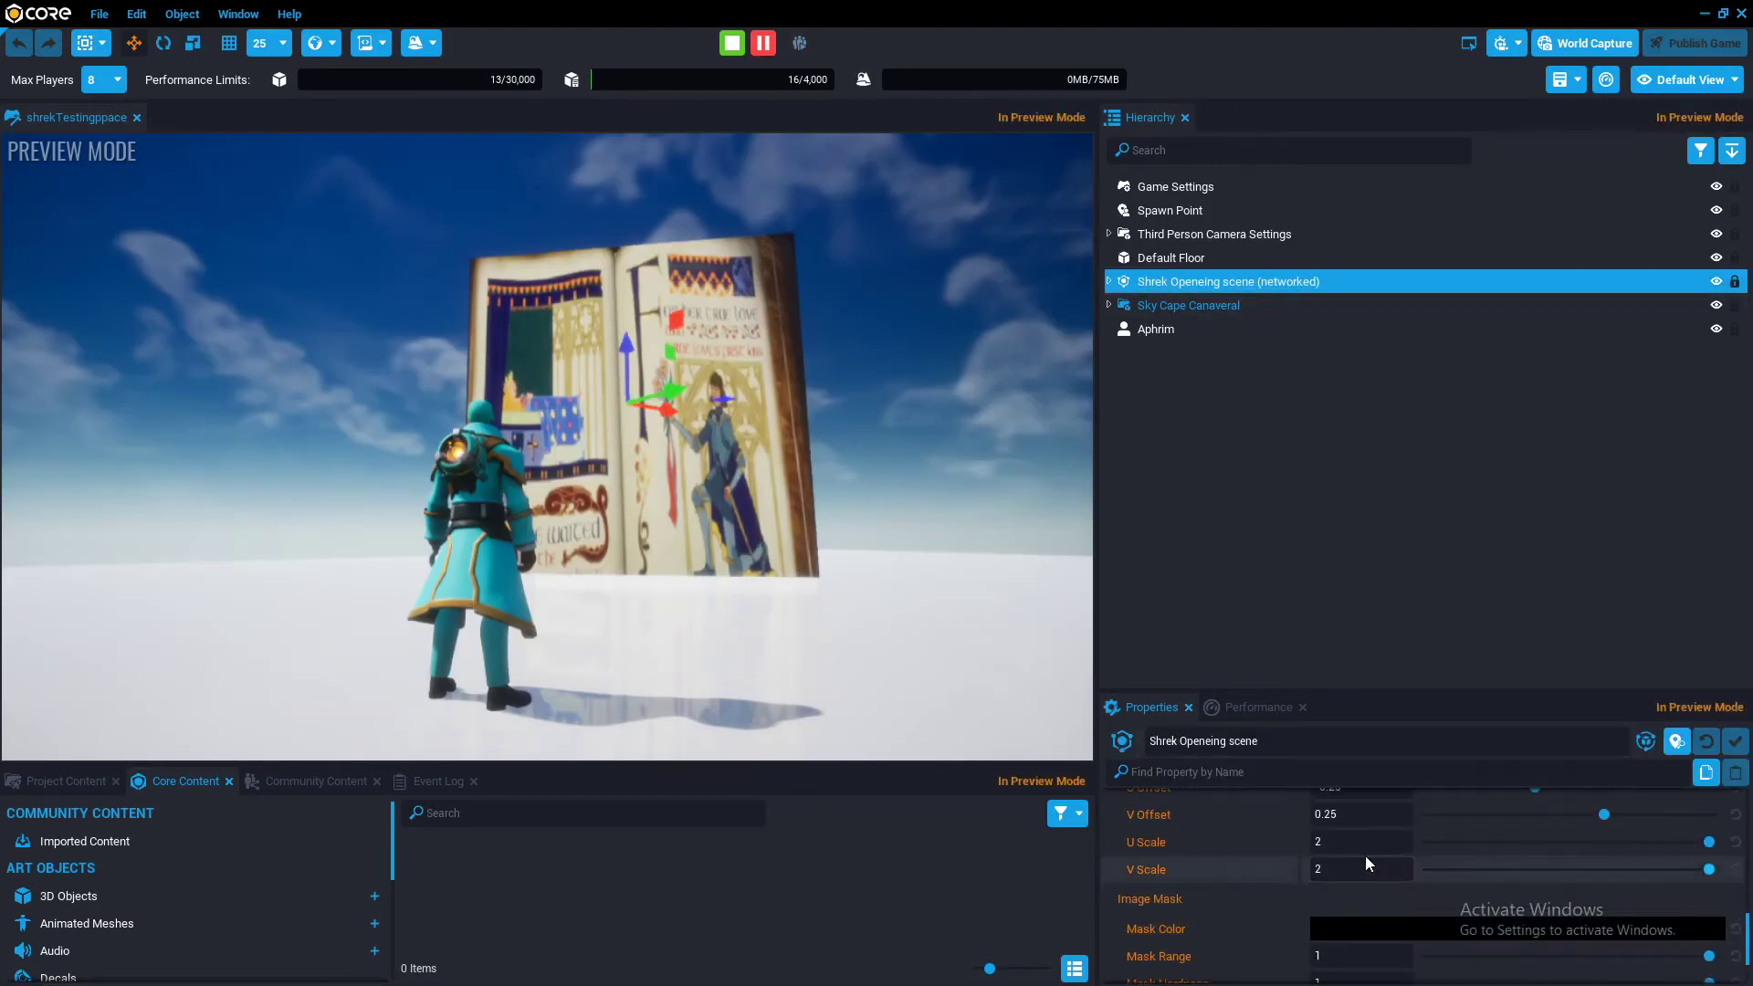
left_click(928, 589)
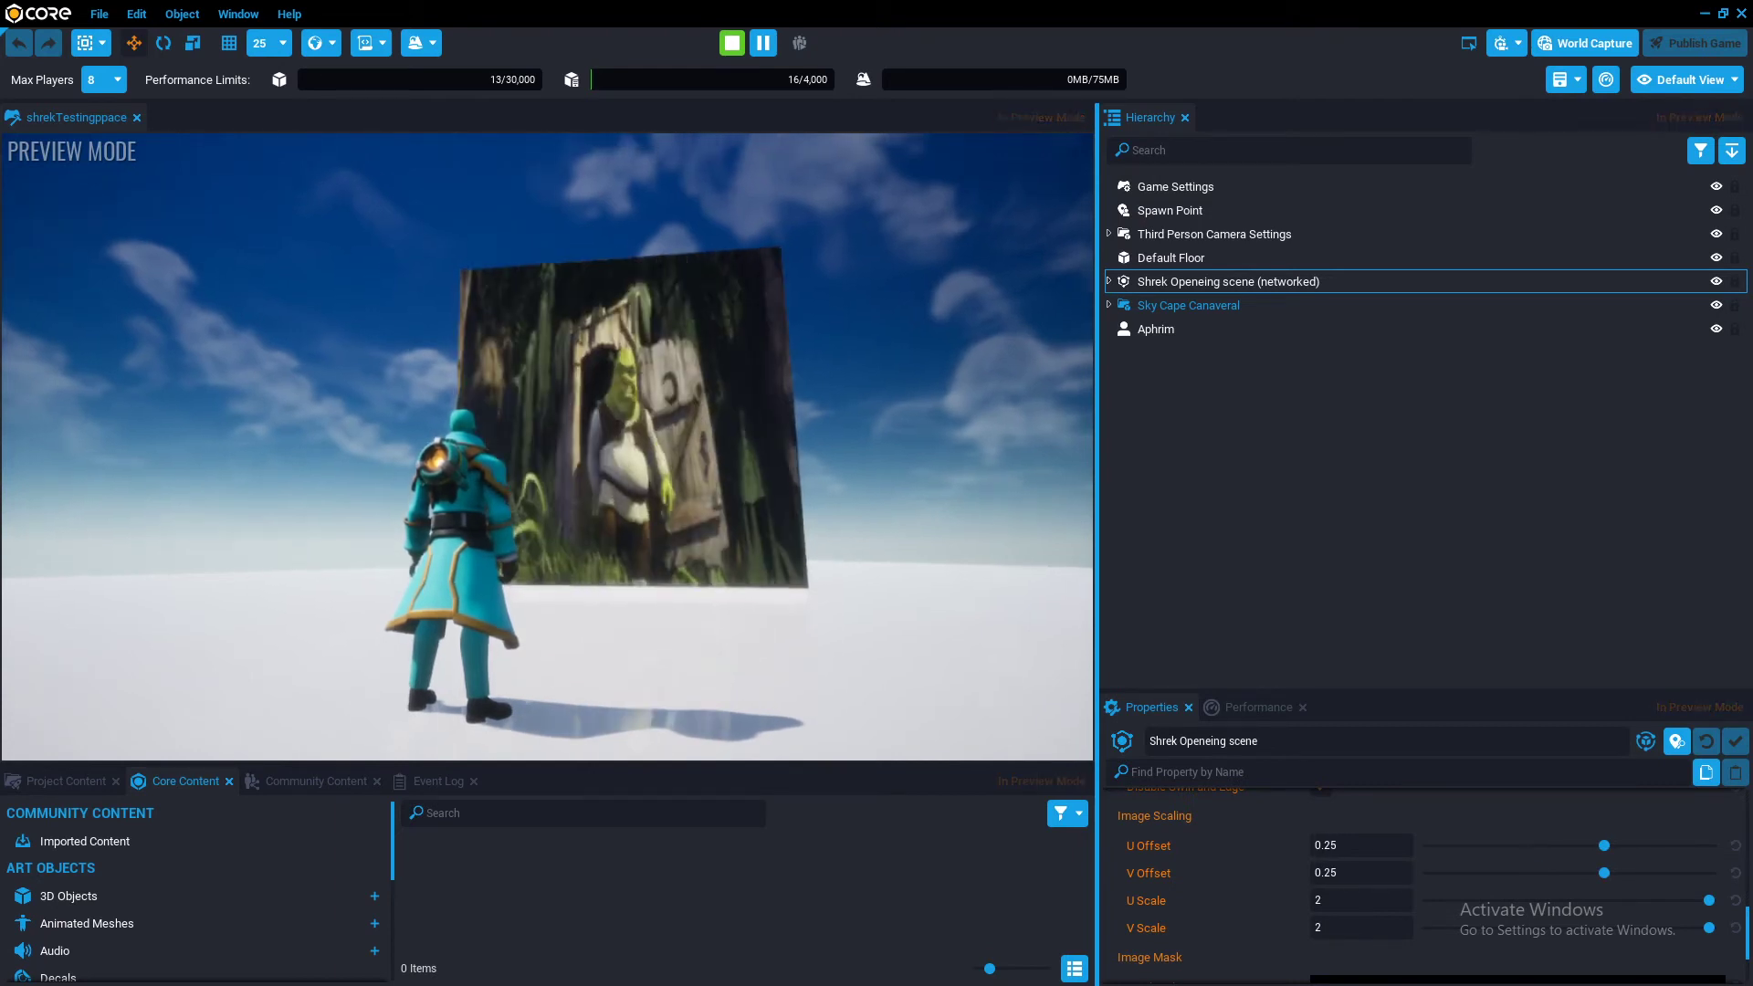
key("equal")
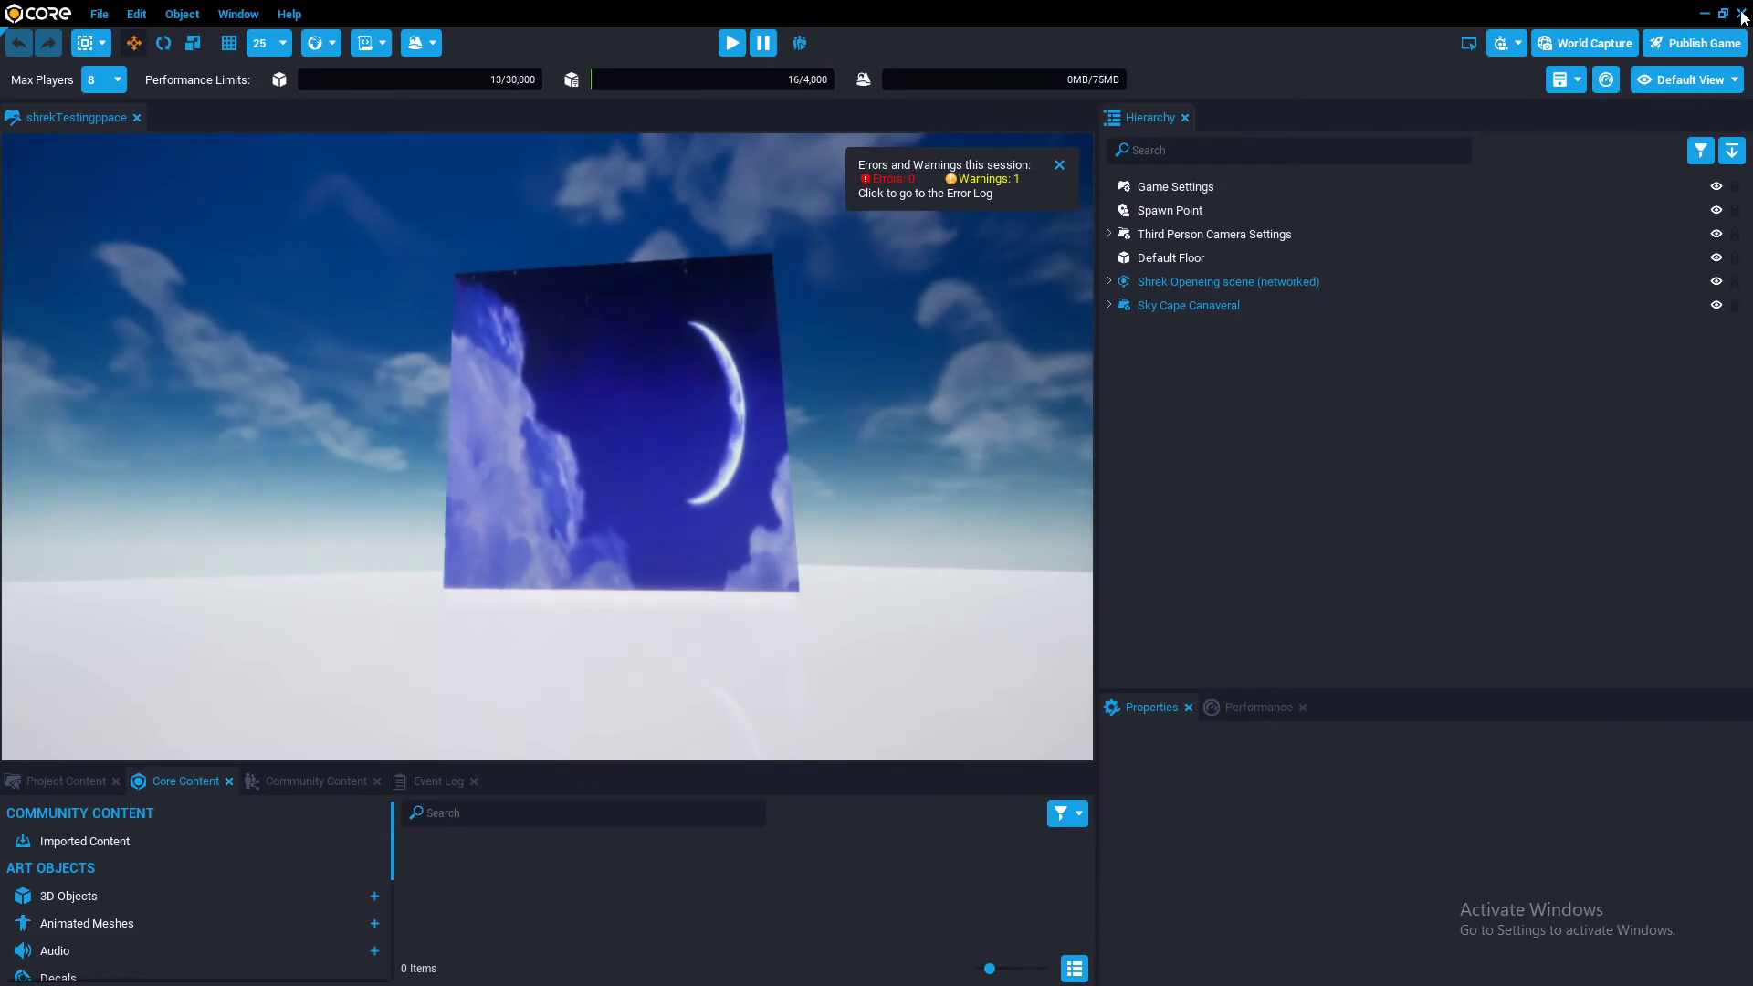
- Close the current project, open the Broken Bones project, and set the ClientContext folder's Visibility to Force On
left_click(1743, 14)
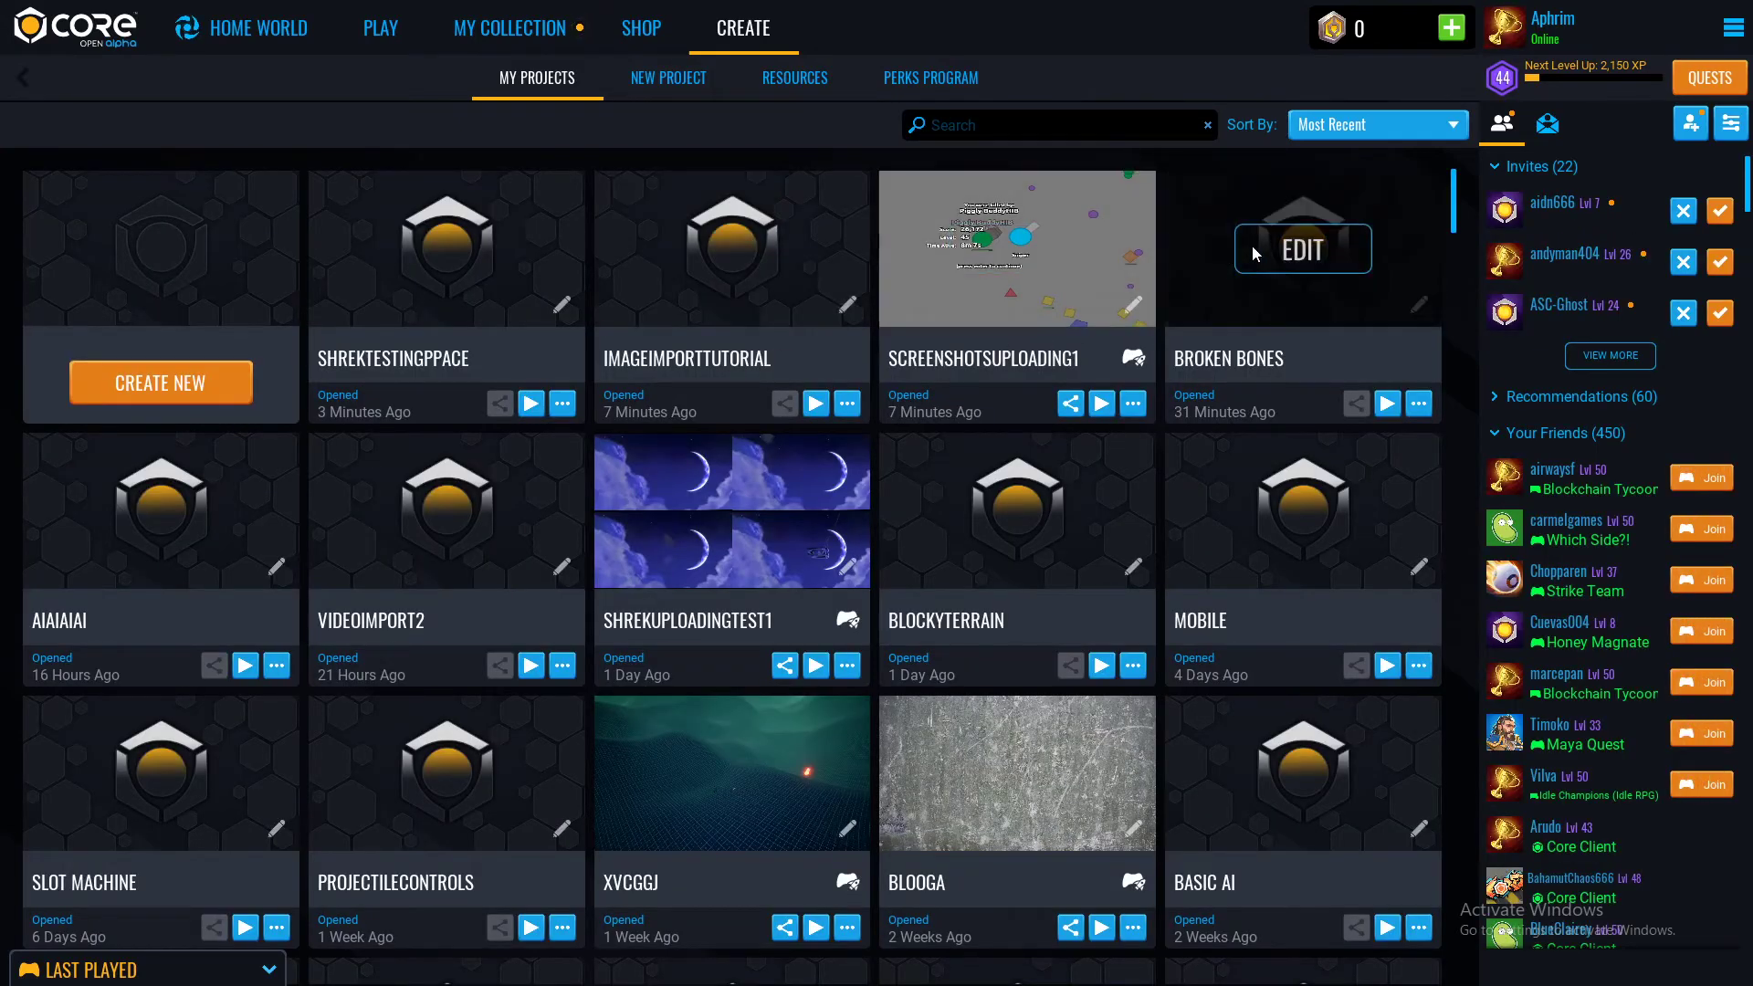
left_click(1266, 240)
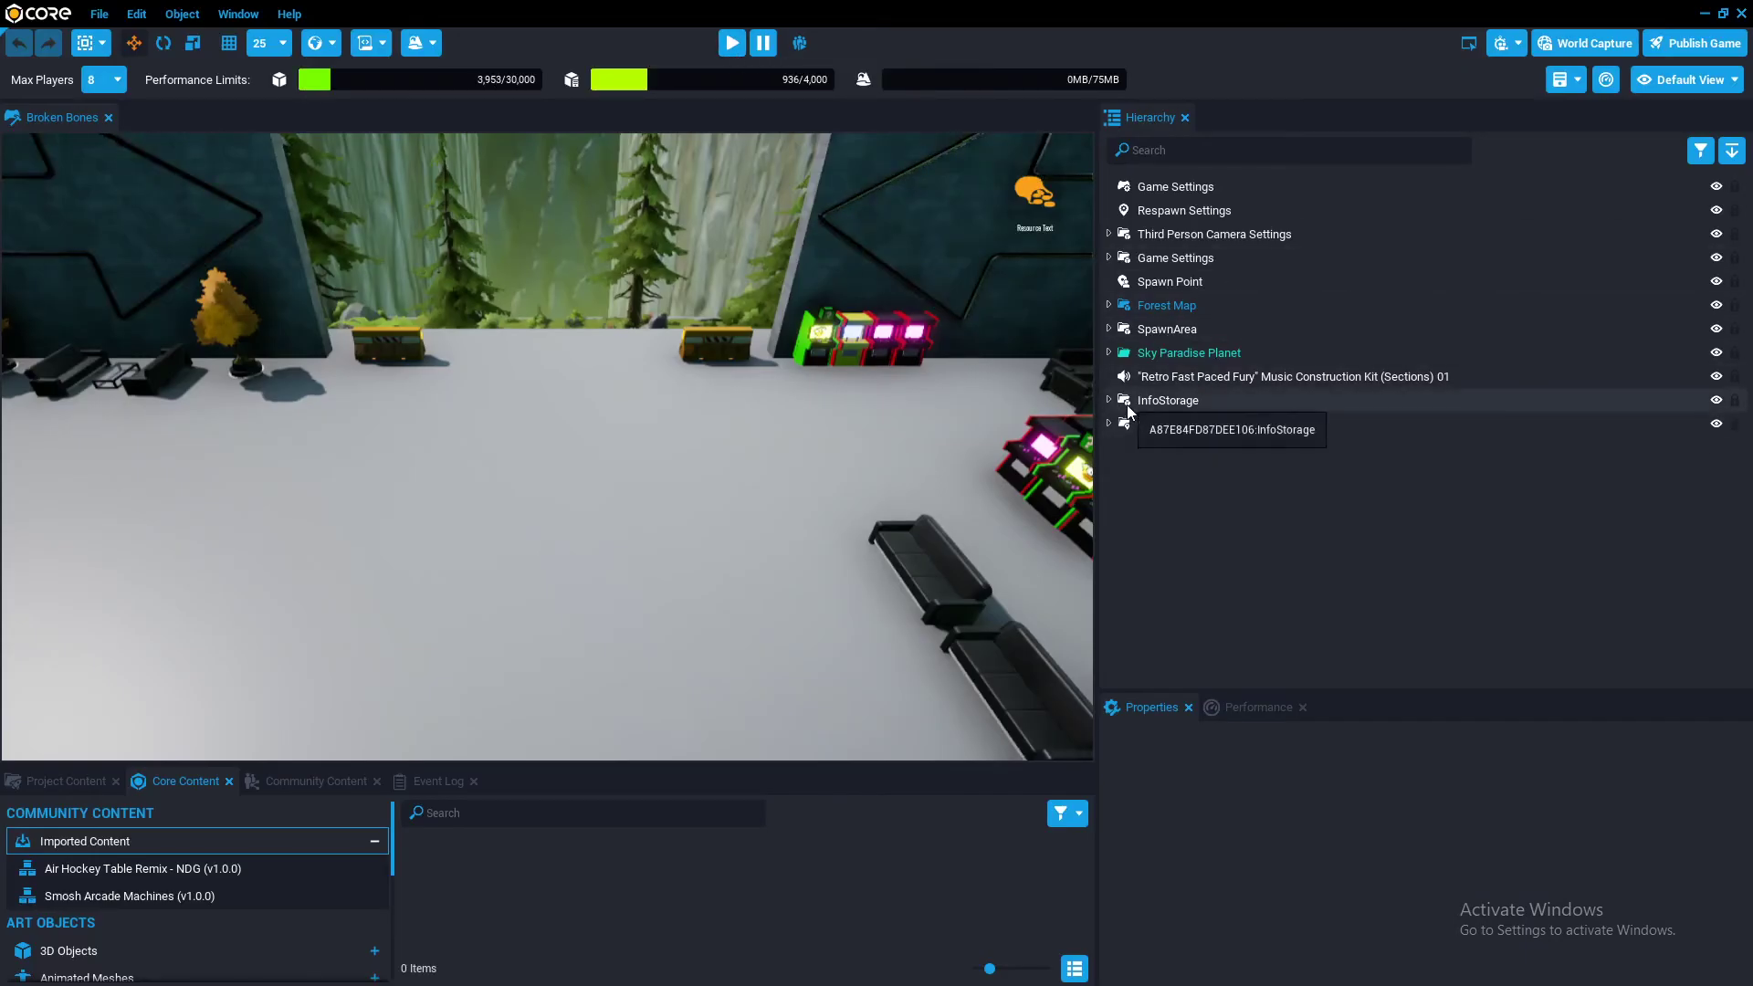
left_click(1167, 425)
scroll(1319, 848, "down", 3)
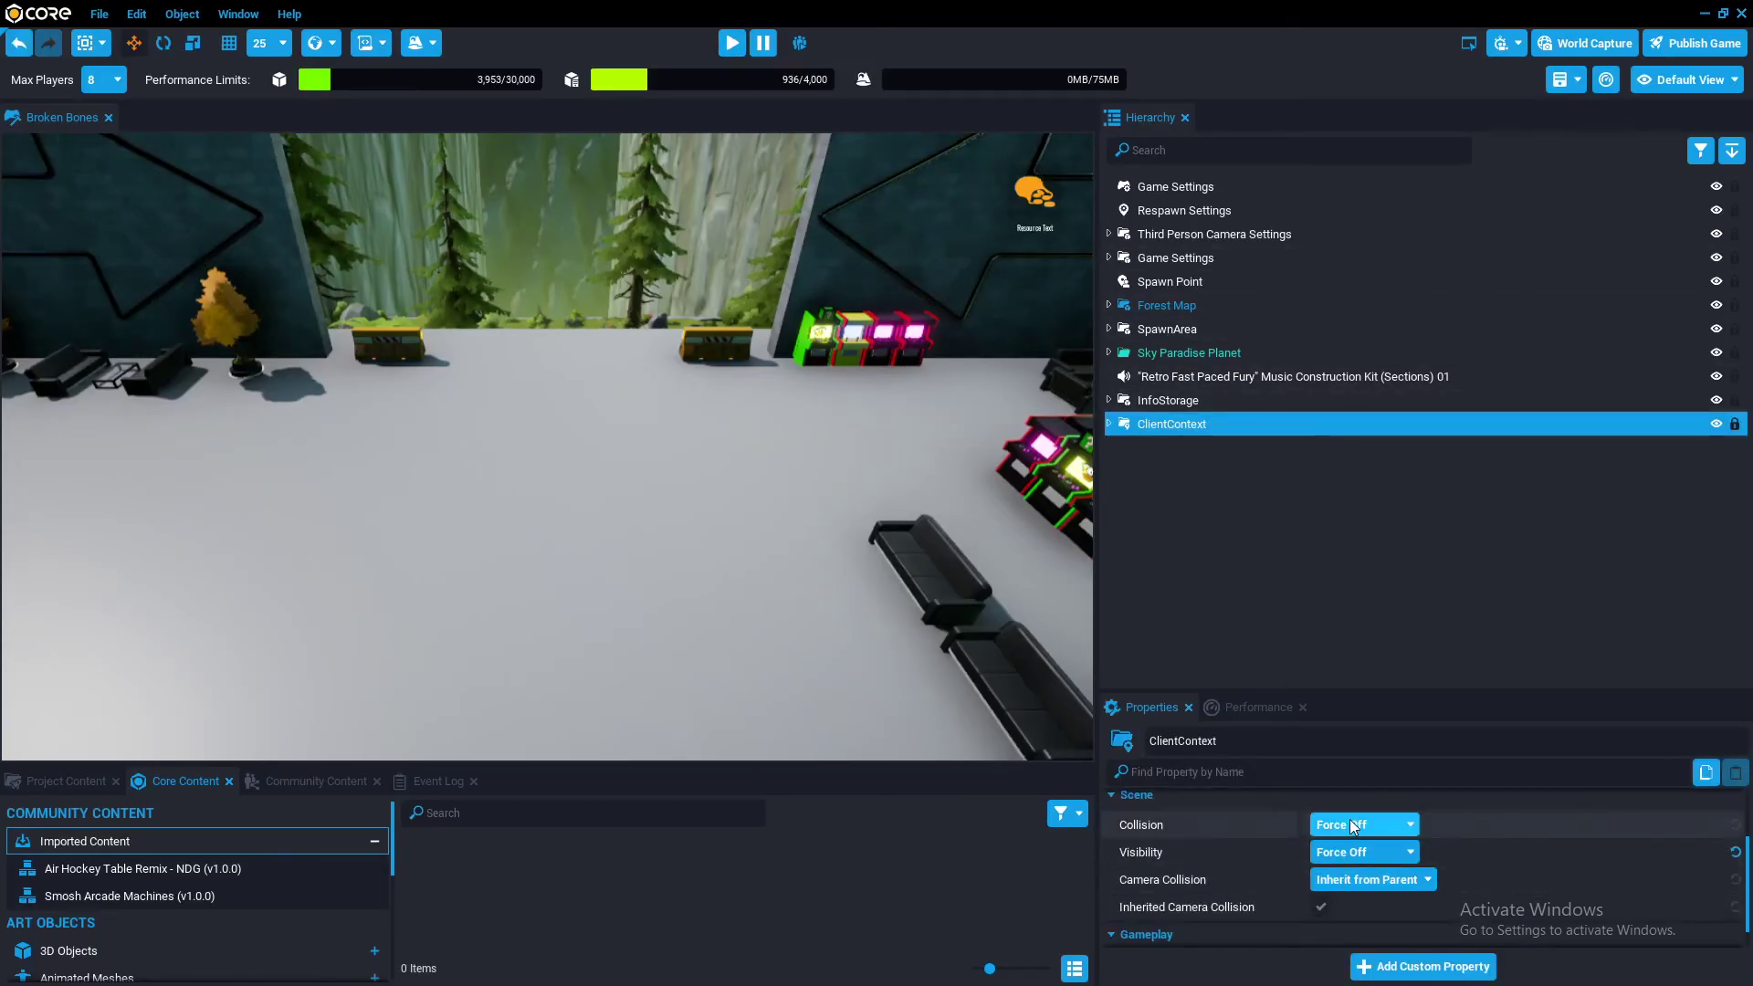
left_click(1360, 852)
left_click(1364, 894)
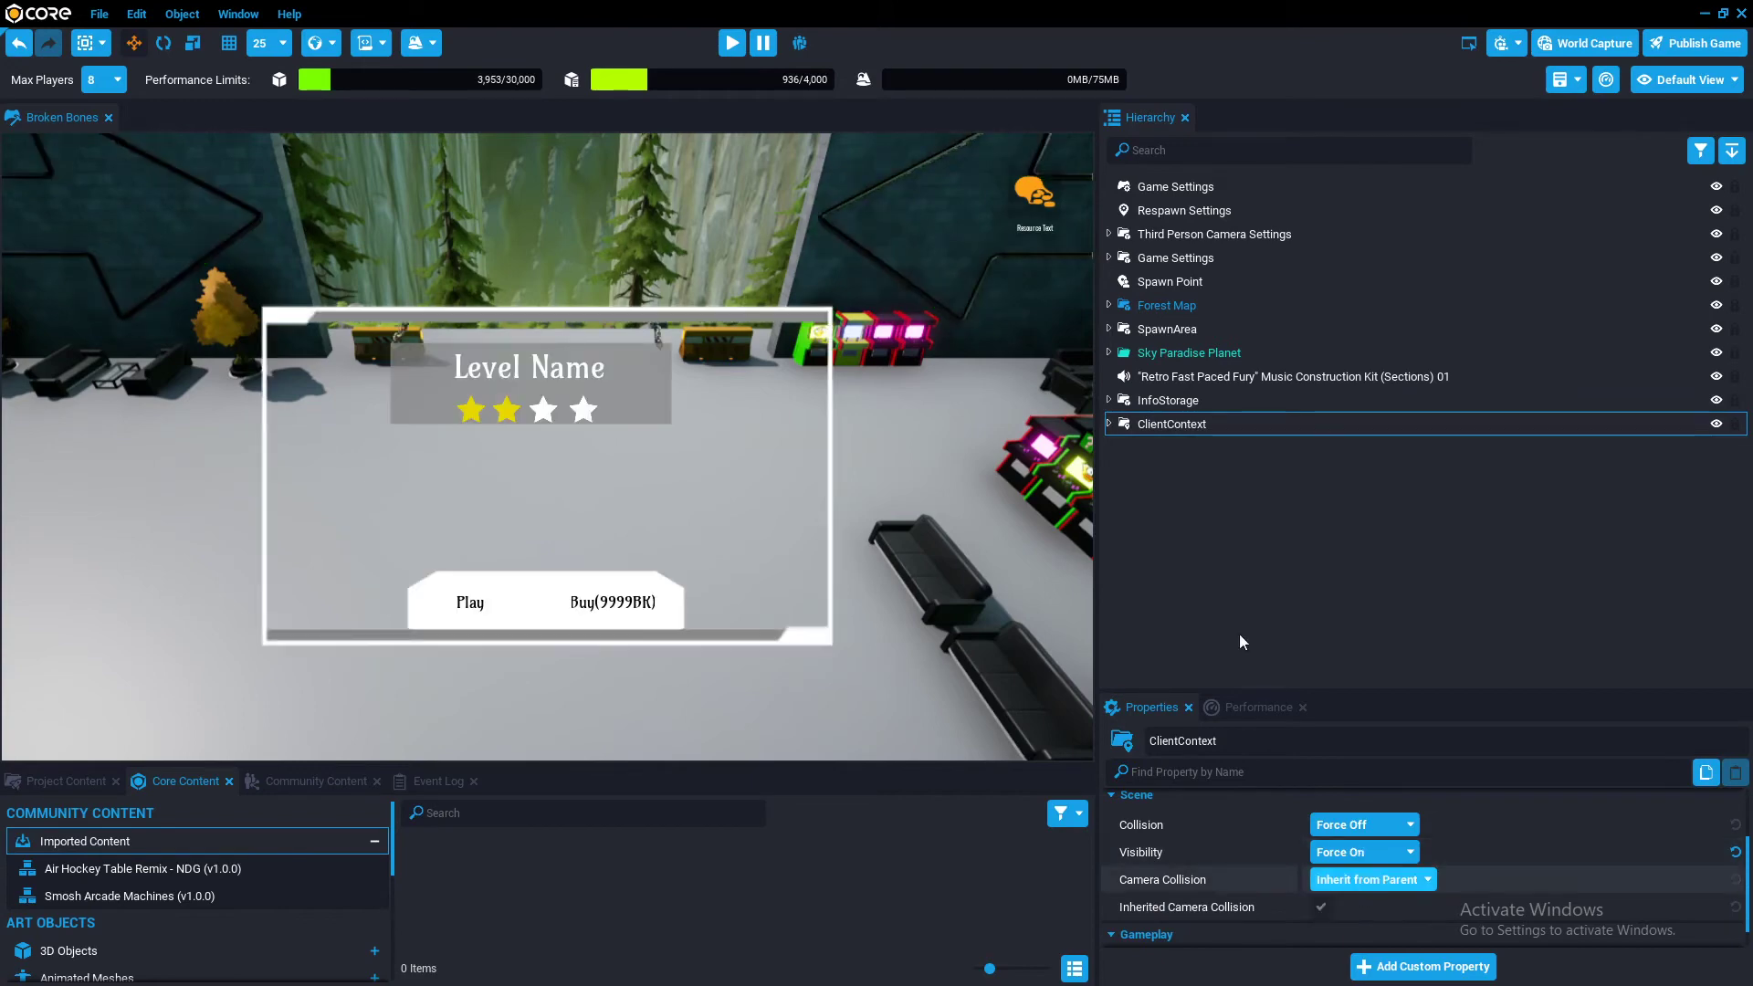
- Set the Visibility of the Game Portal inside ClientContext to Force On, and preview the level panel with its portal image
left_click(1108, 424)
left_click(1166, 449)
left_click(1355, 825)
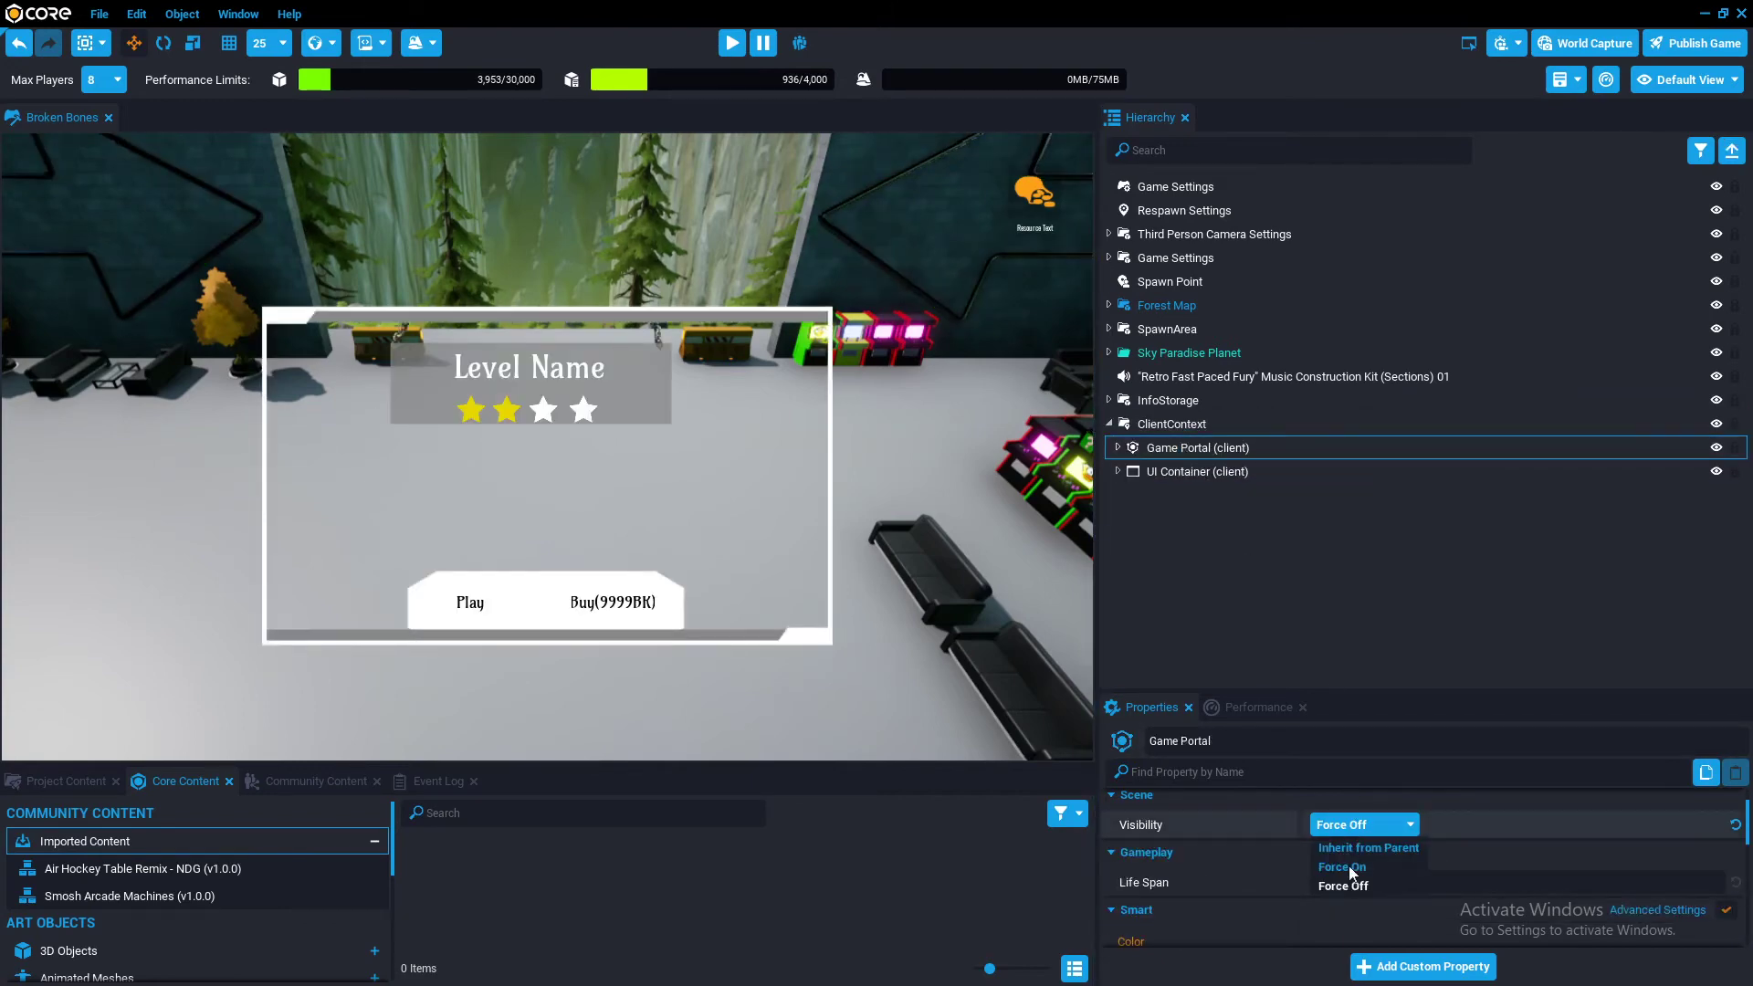
left_click(1348, 867)
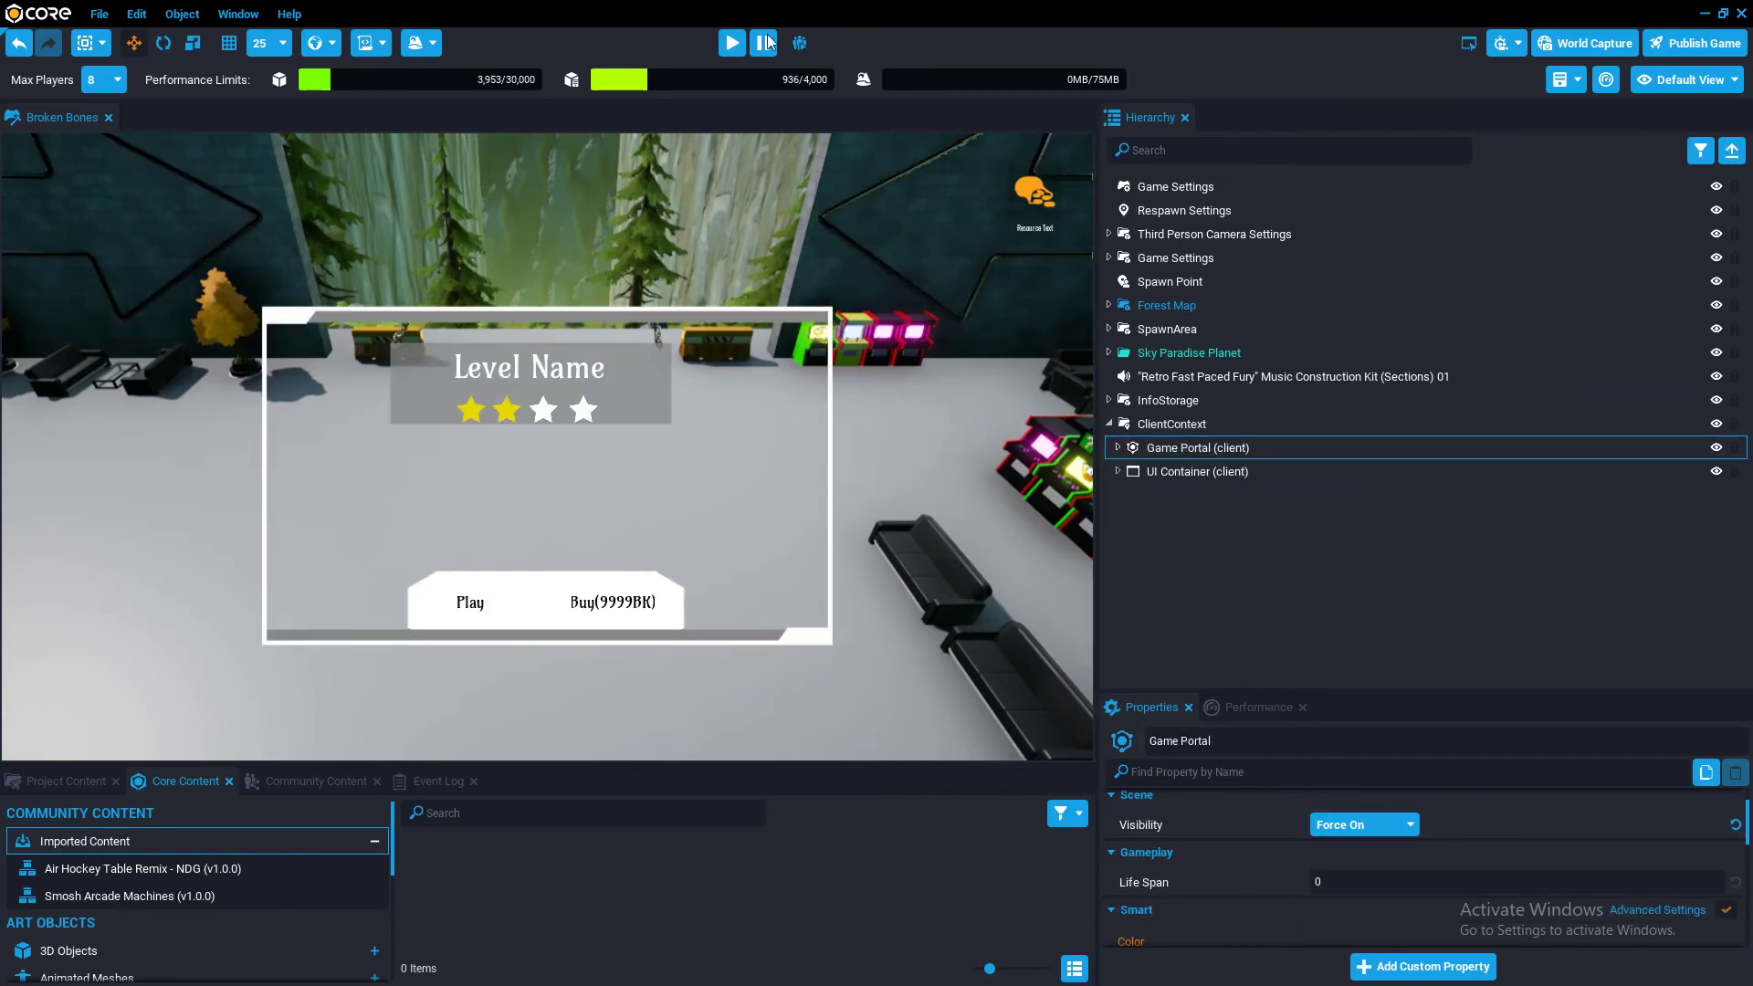
left_click(734, 51)
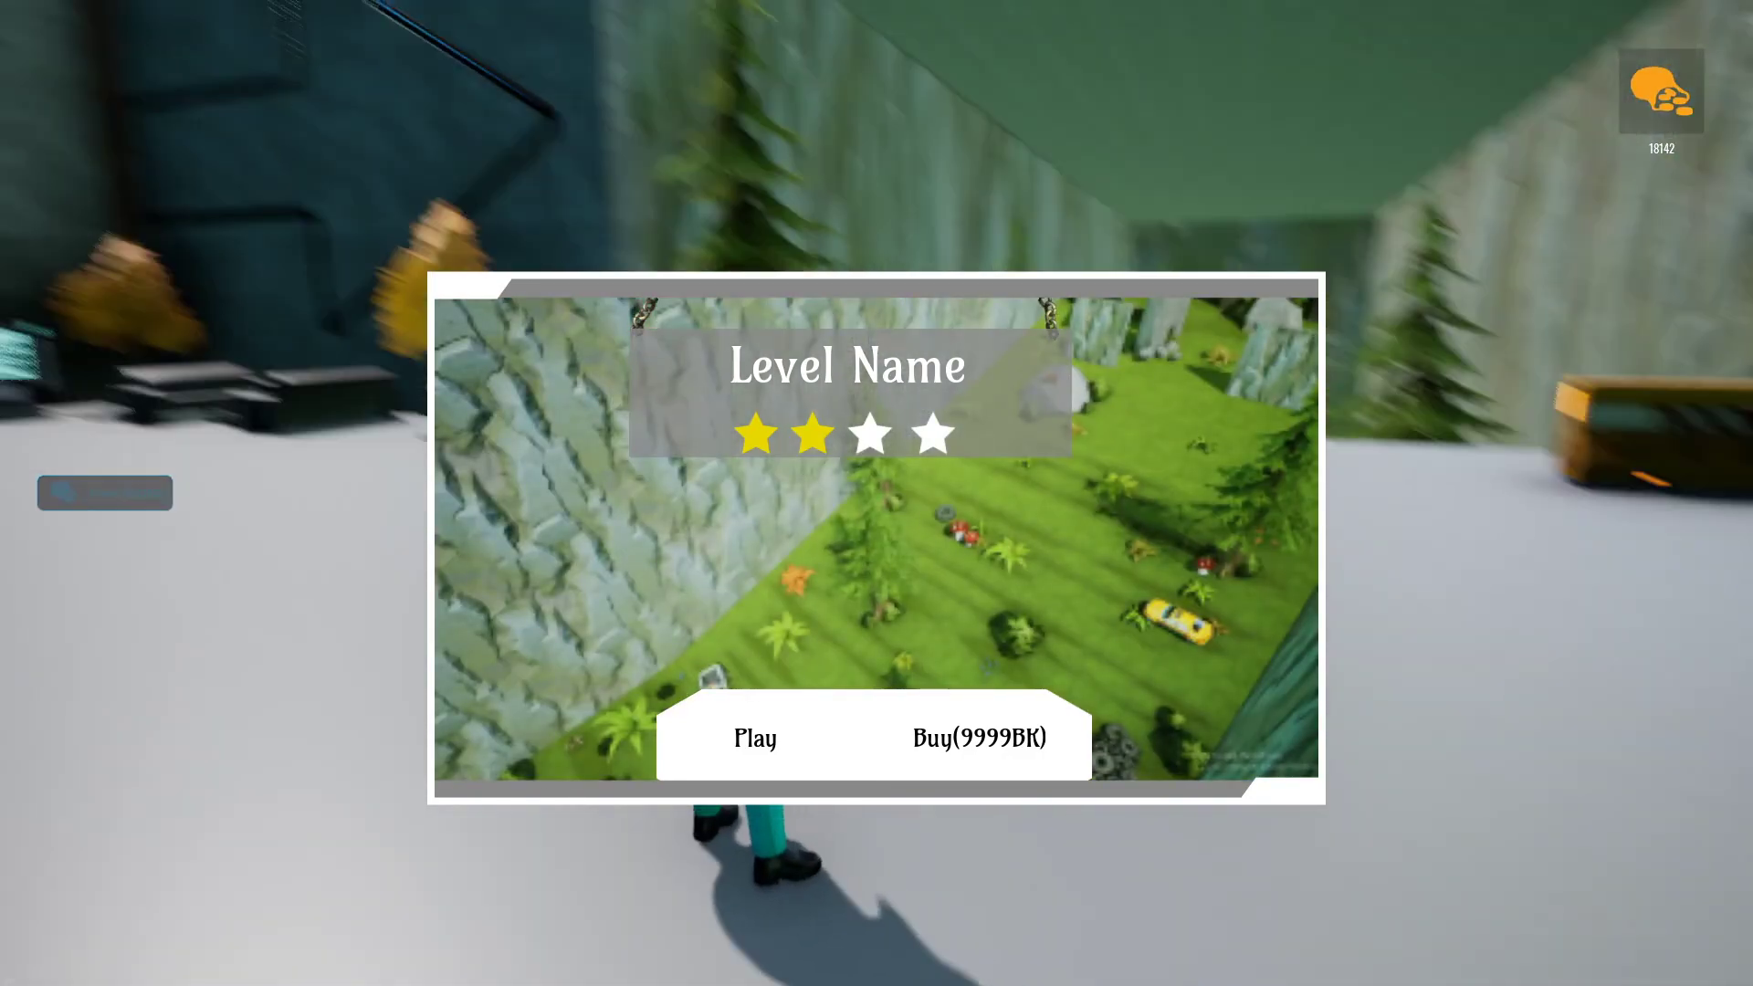
key("Escape")
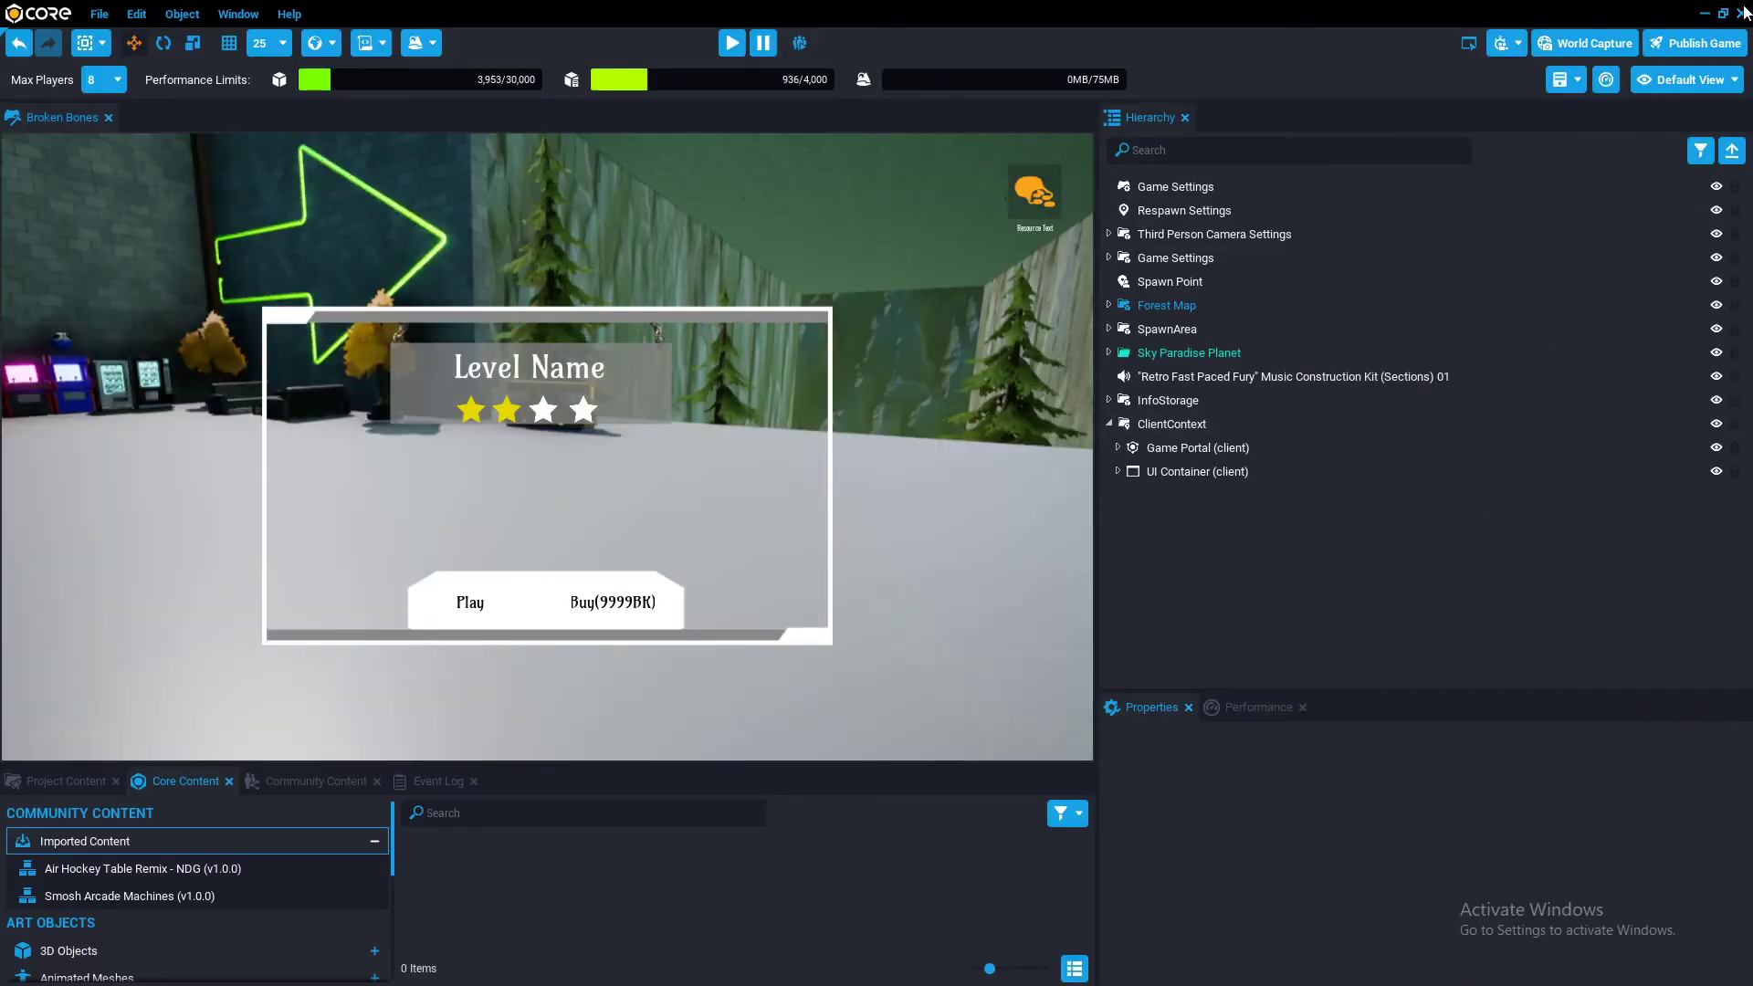
- Switch to the videoImport2 project and briefly preview it, moving the character in front of the large pixel wall
left_click(1742, 14)
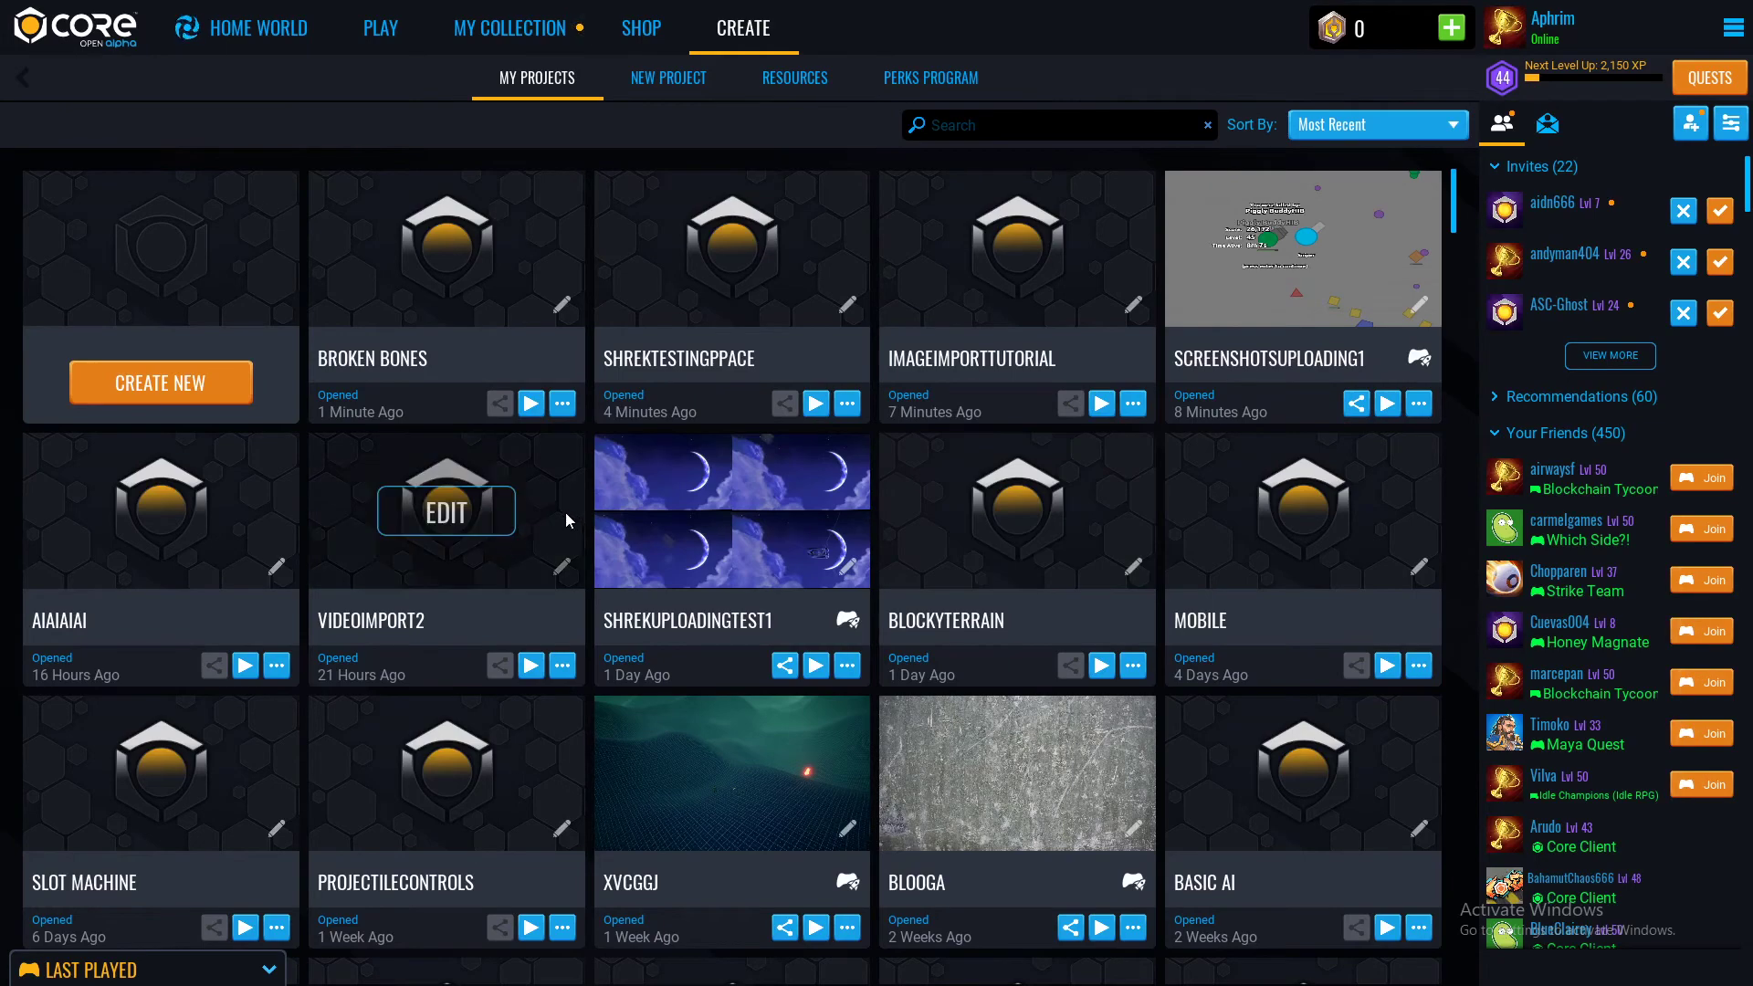
left_click(429, 528)
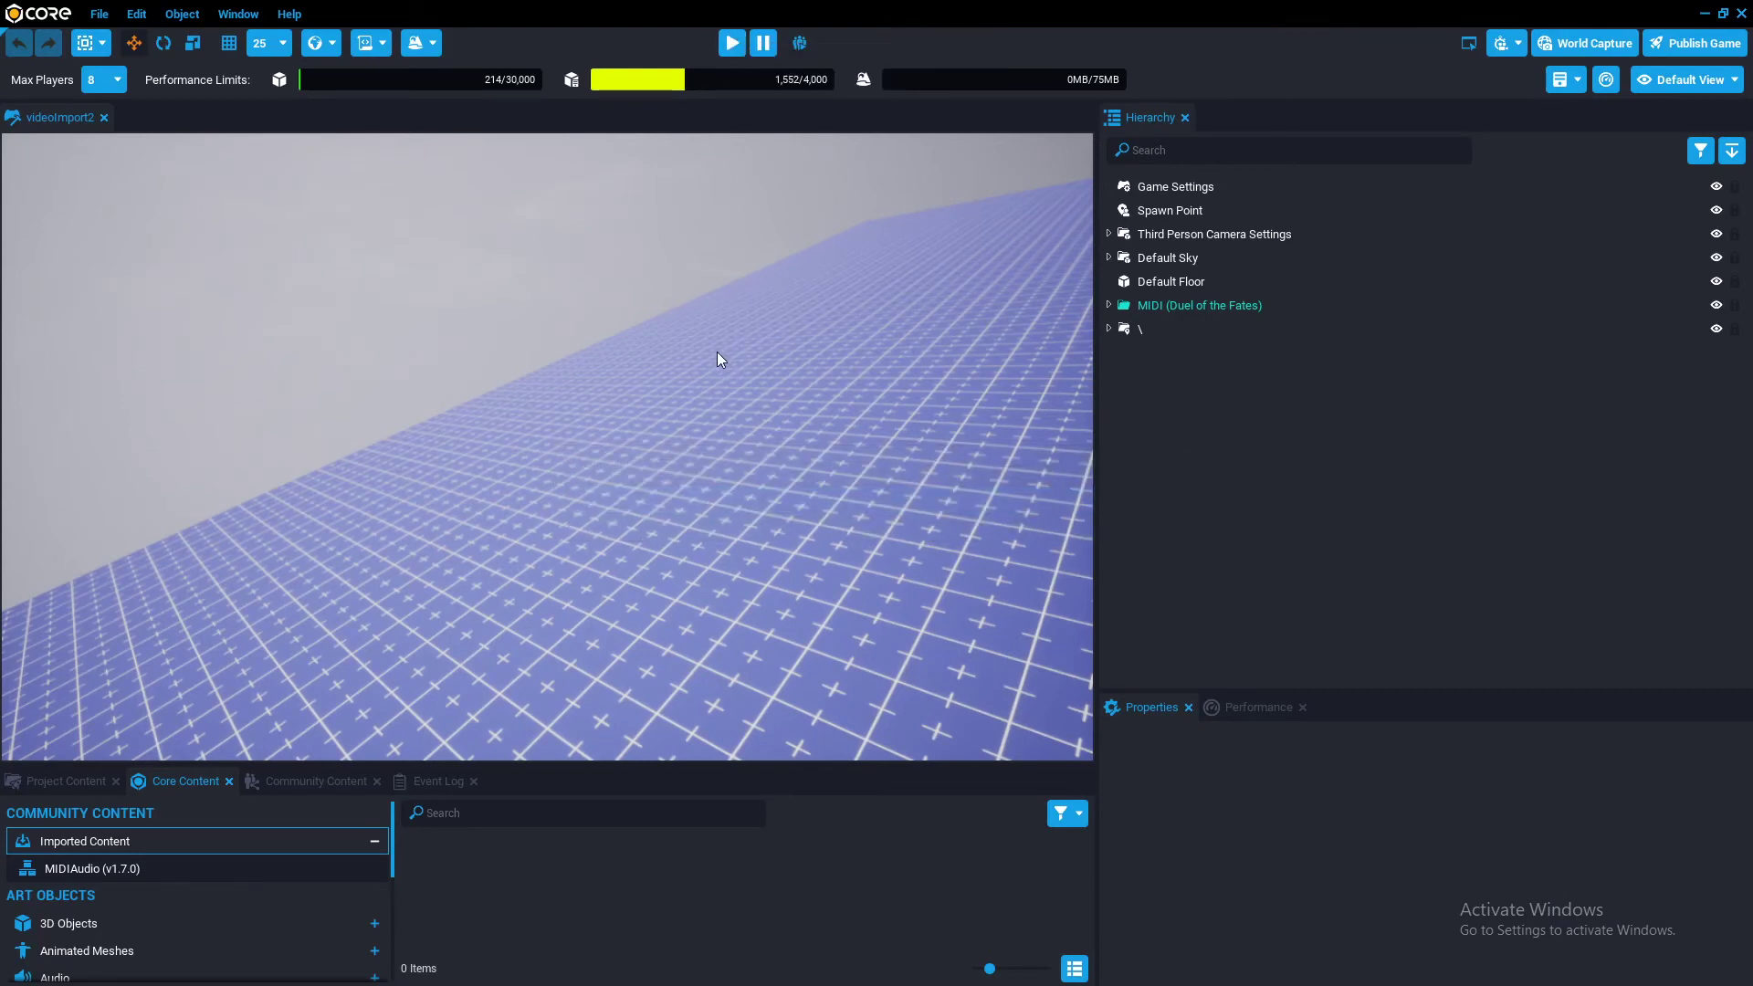
key("=")
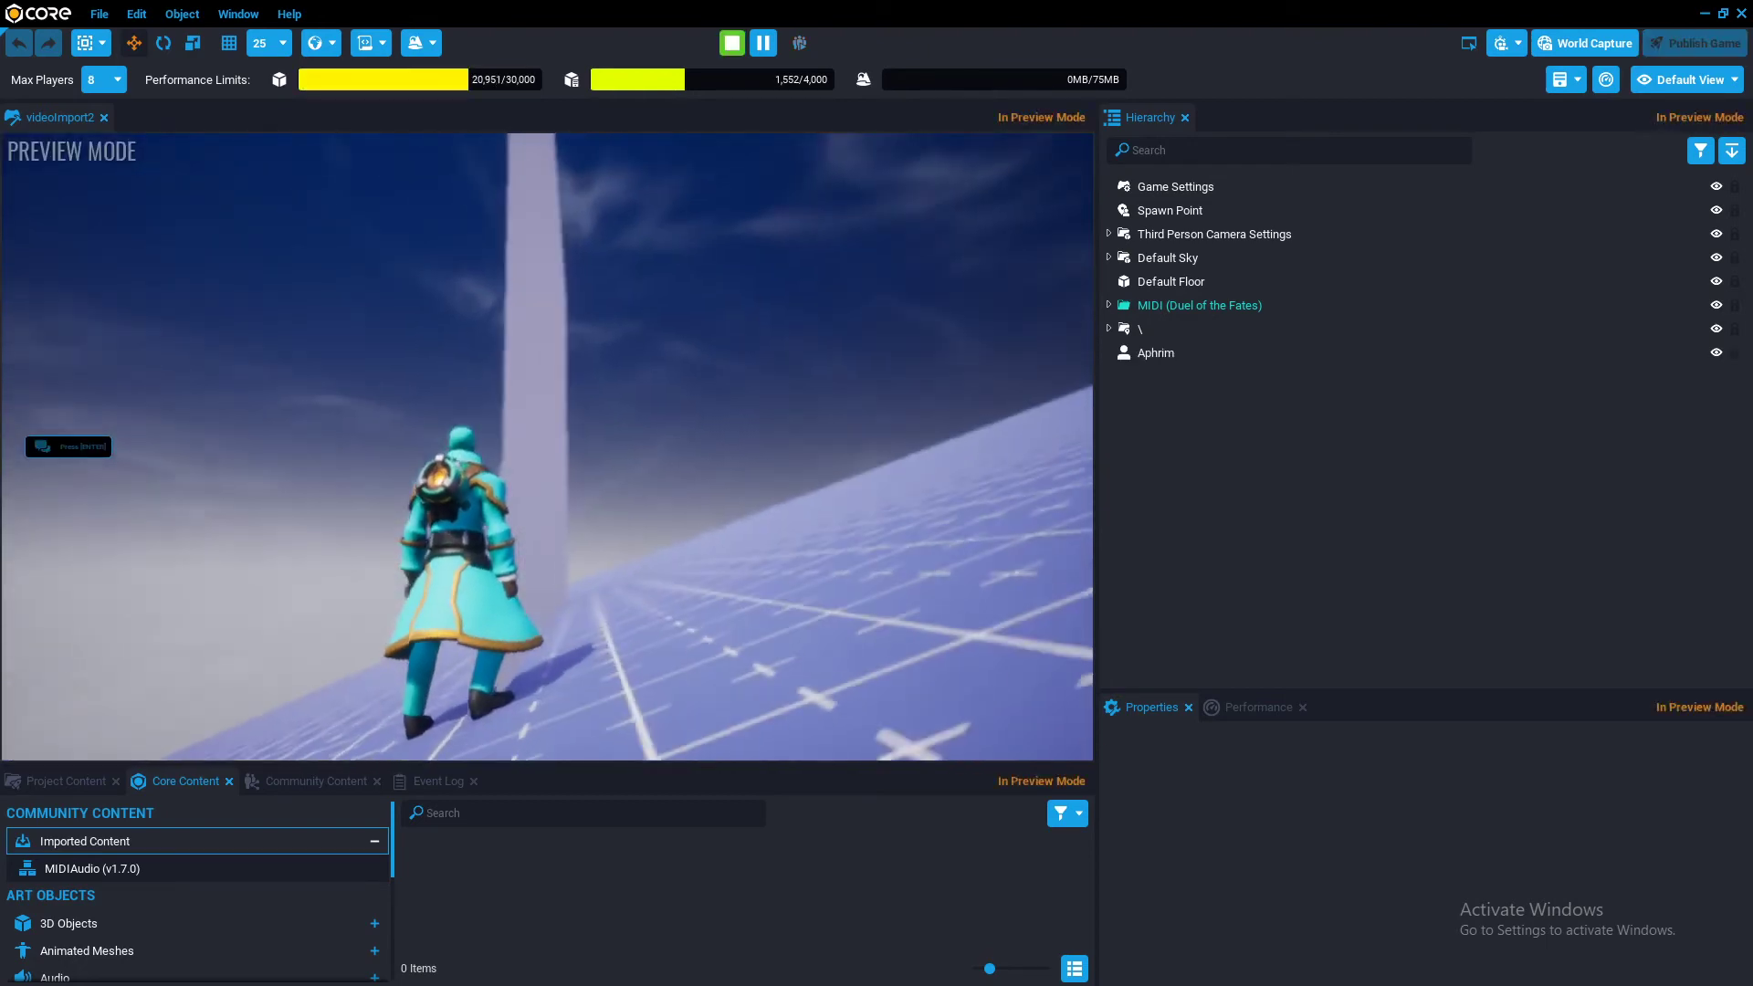
key("d")
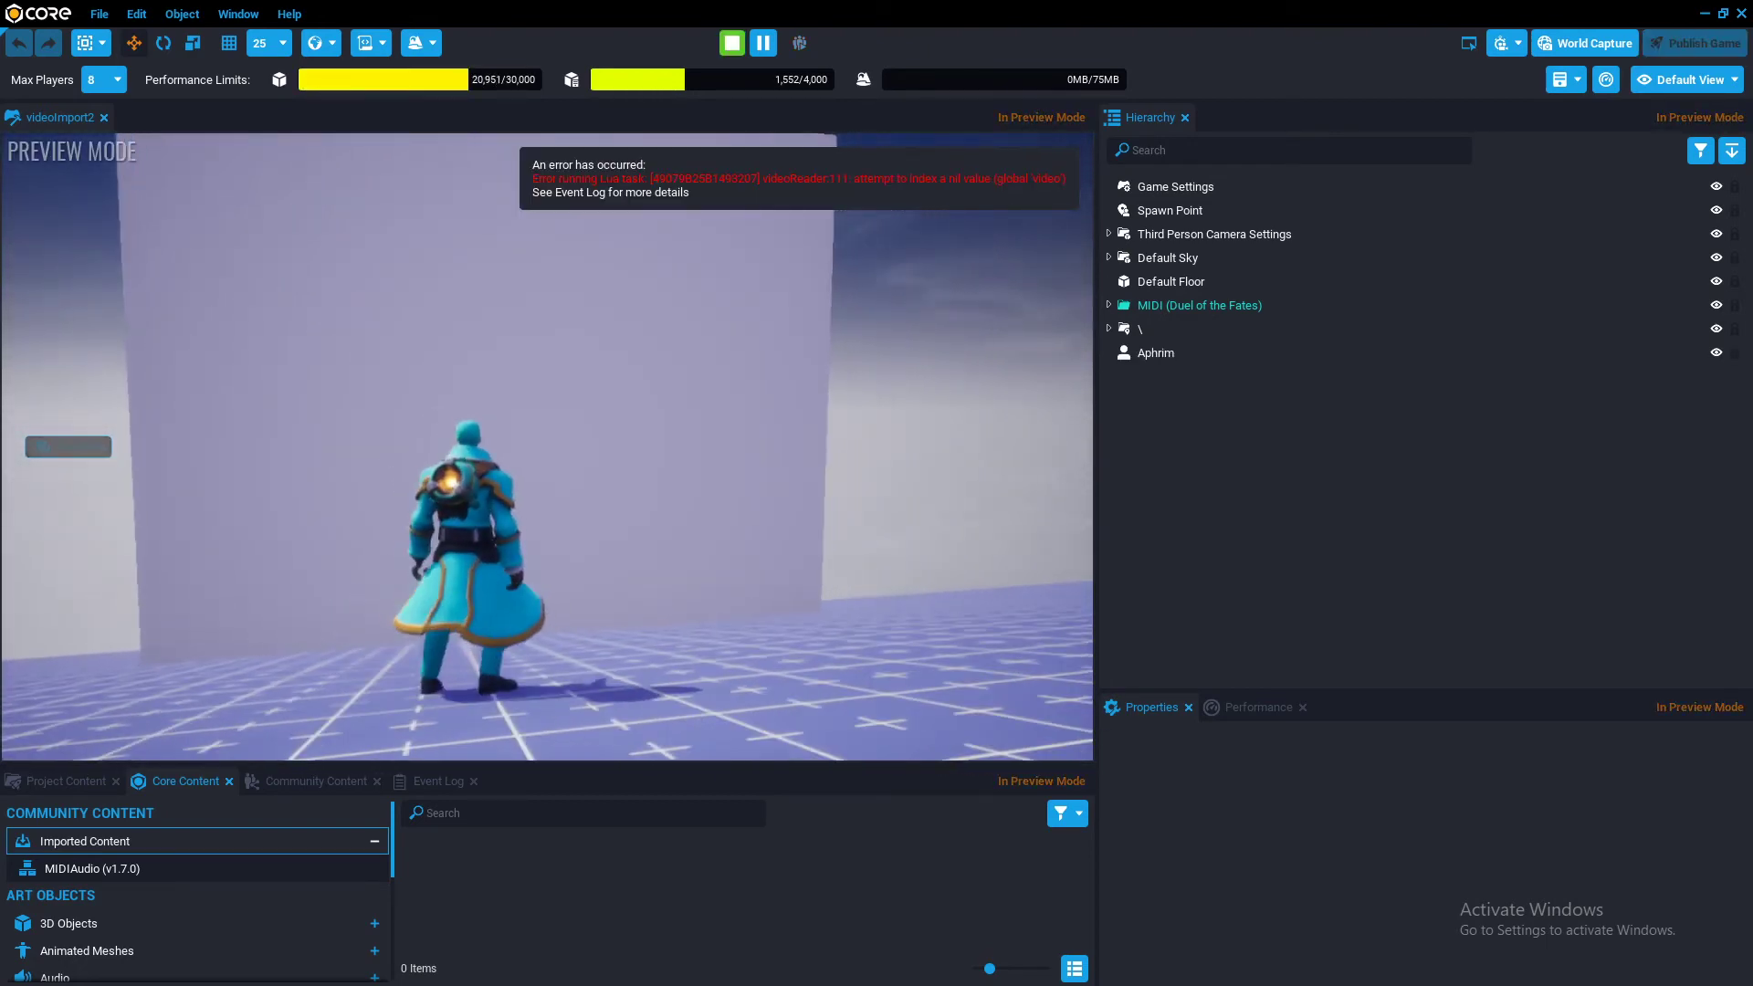
key("=")
- Open the videoReader script from the "\" folder in Visual Studio Code
left_click(1108, 329)
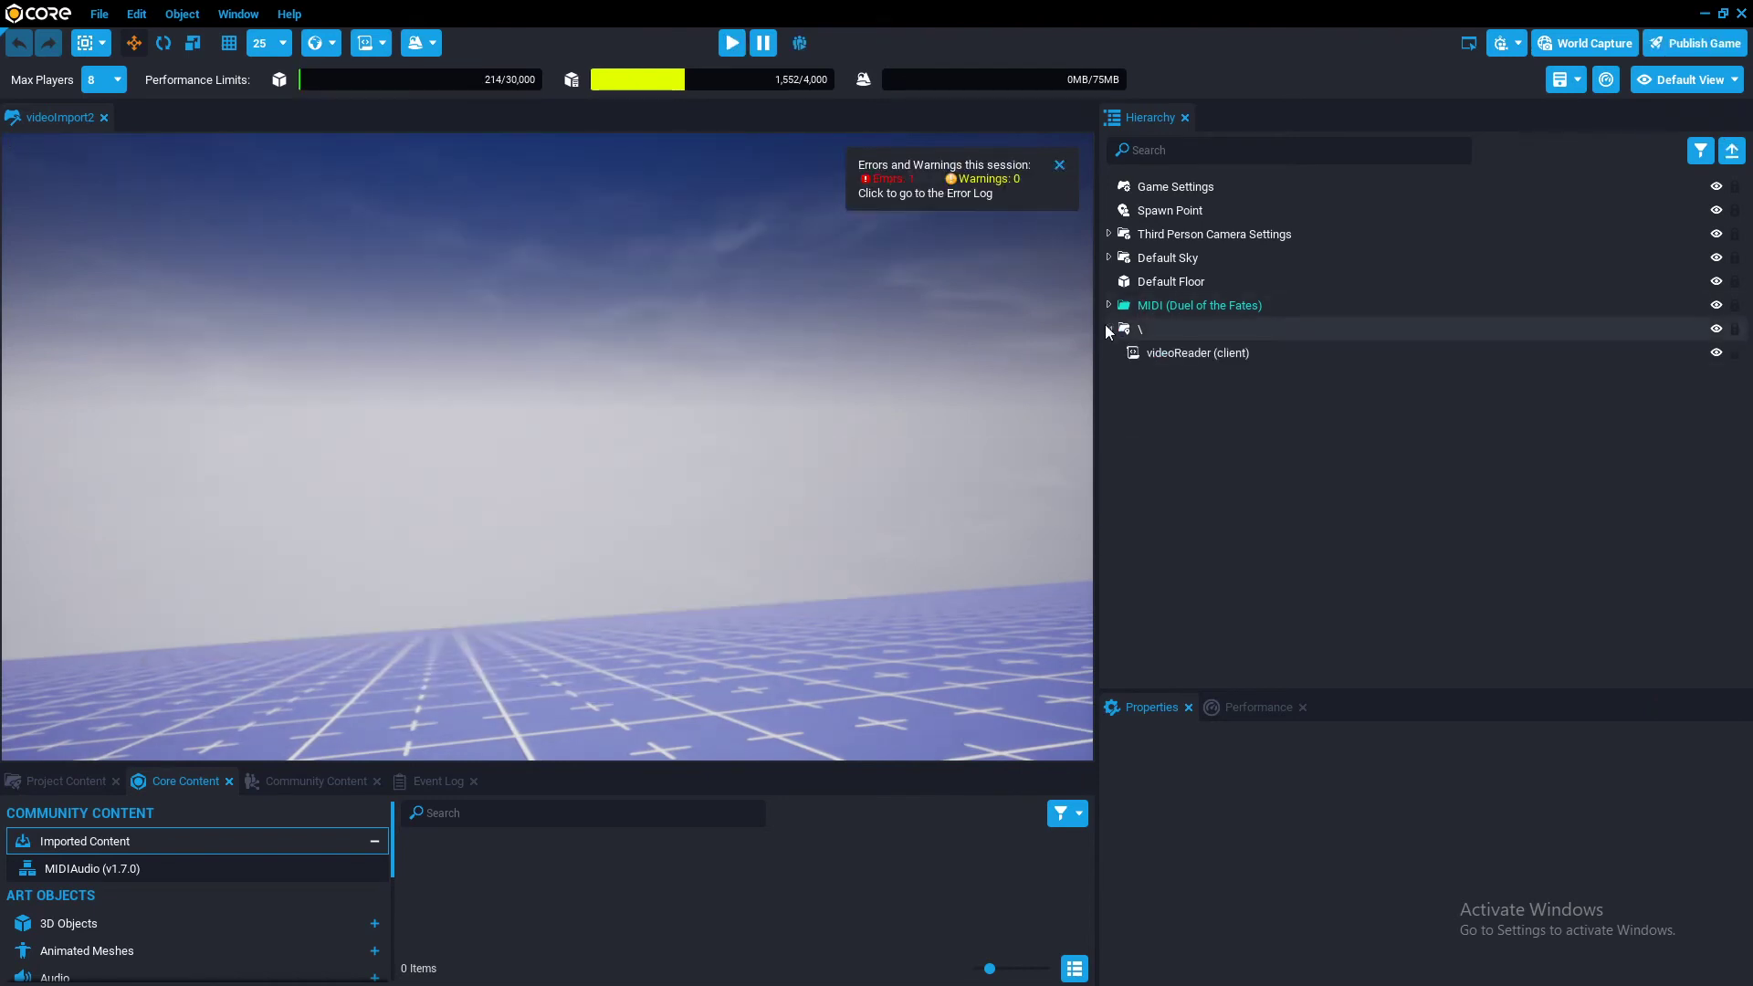
left_click(1187, 352)
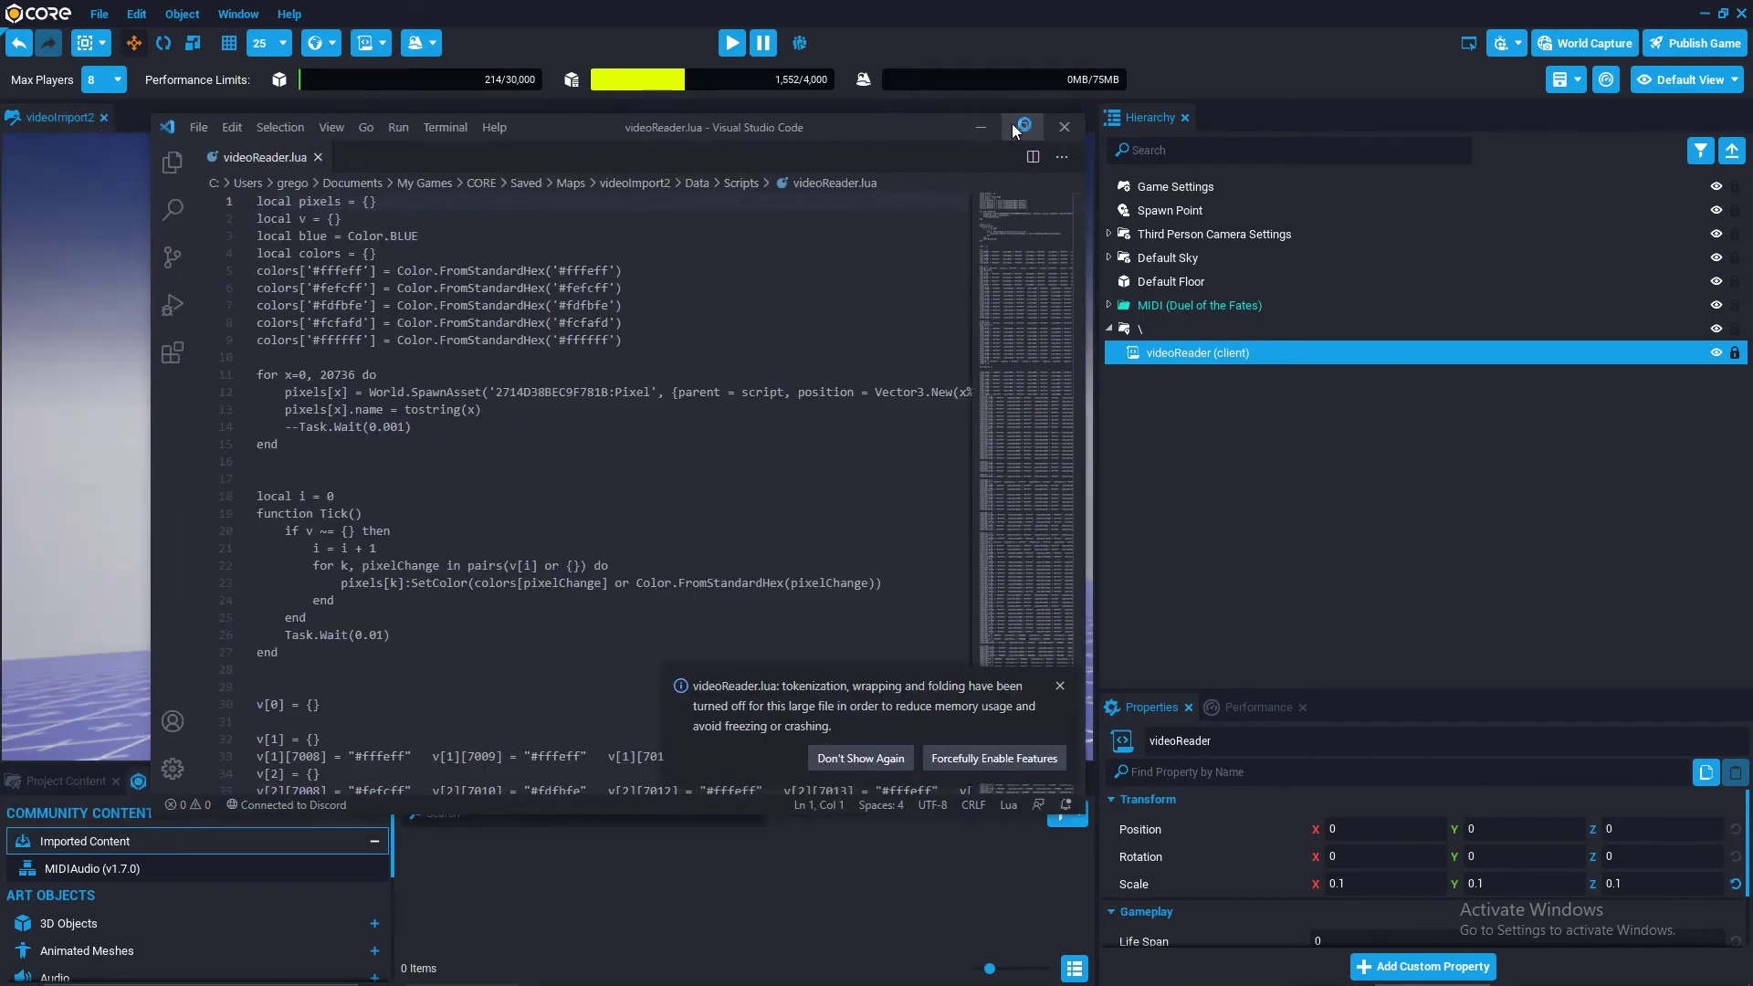
left_click(1012, 123)
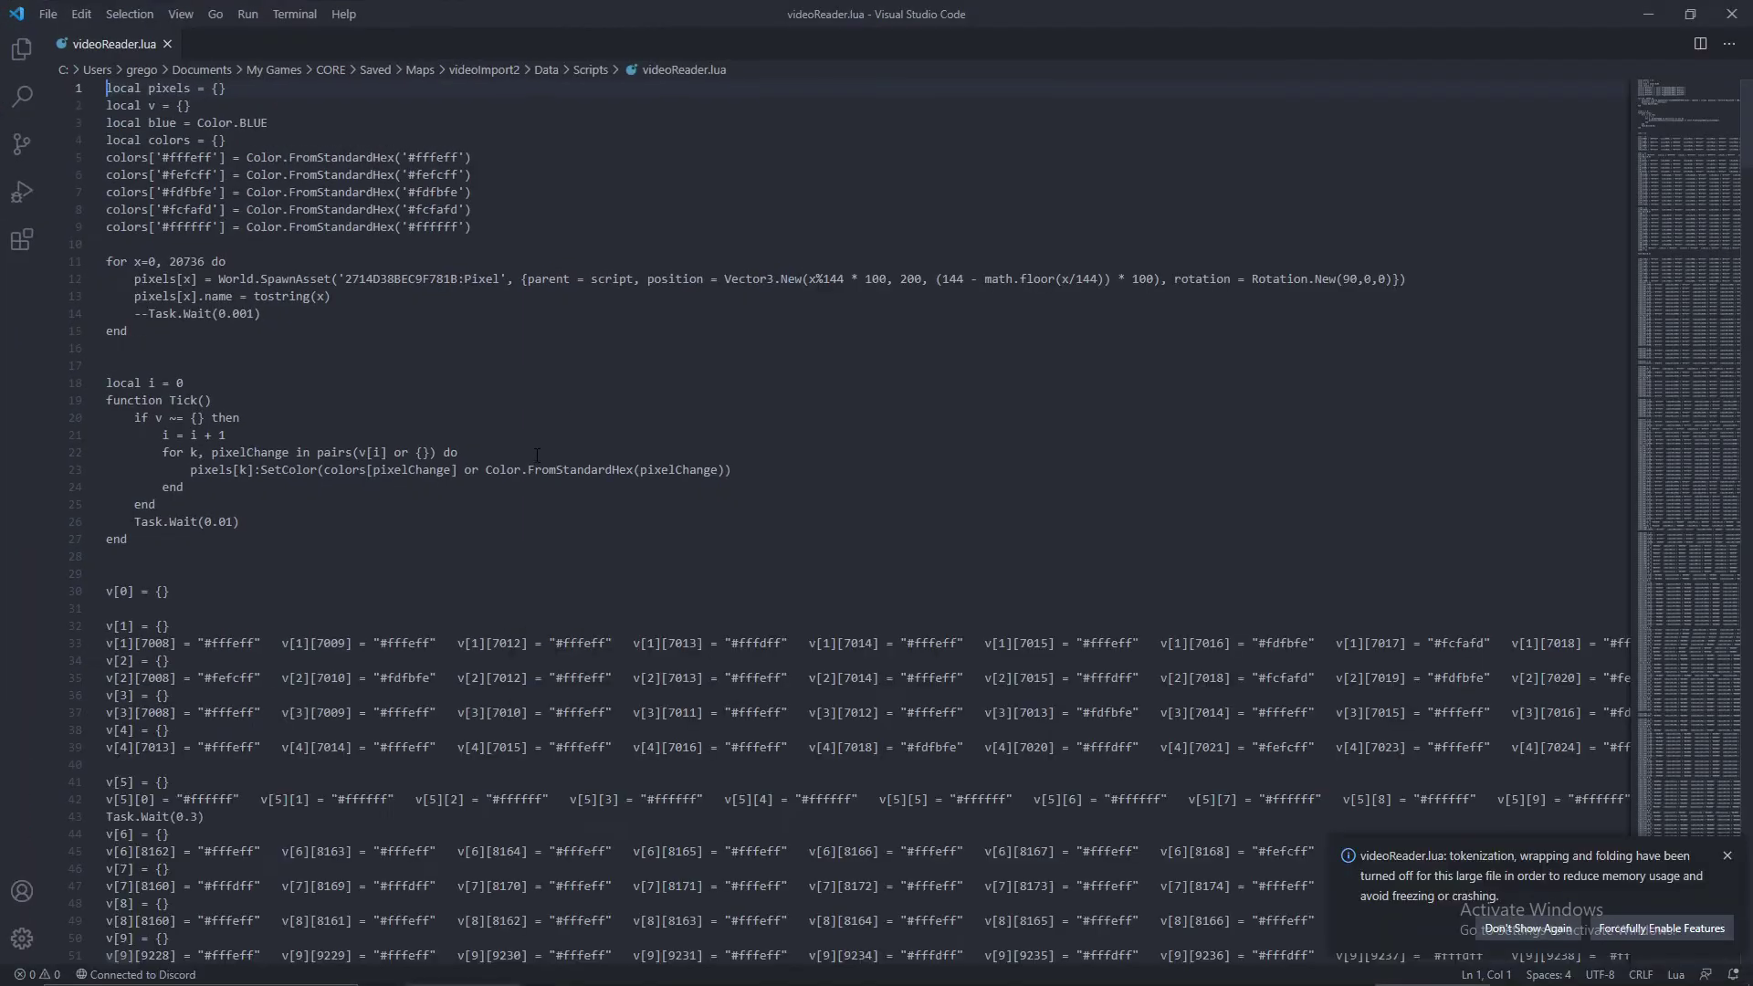
- Examine the pixel-spawning code, the Tick function and the per-frame pixel color data throughout videoReader.lua
scroll(507, 487, "down", 20)
scroll(507, 487, "down", 20)
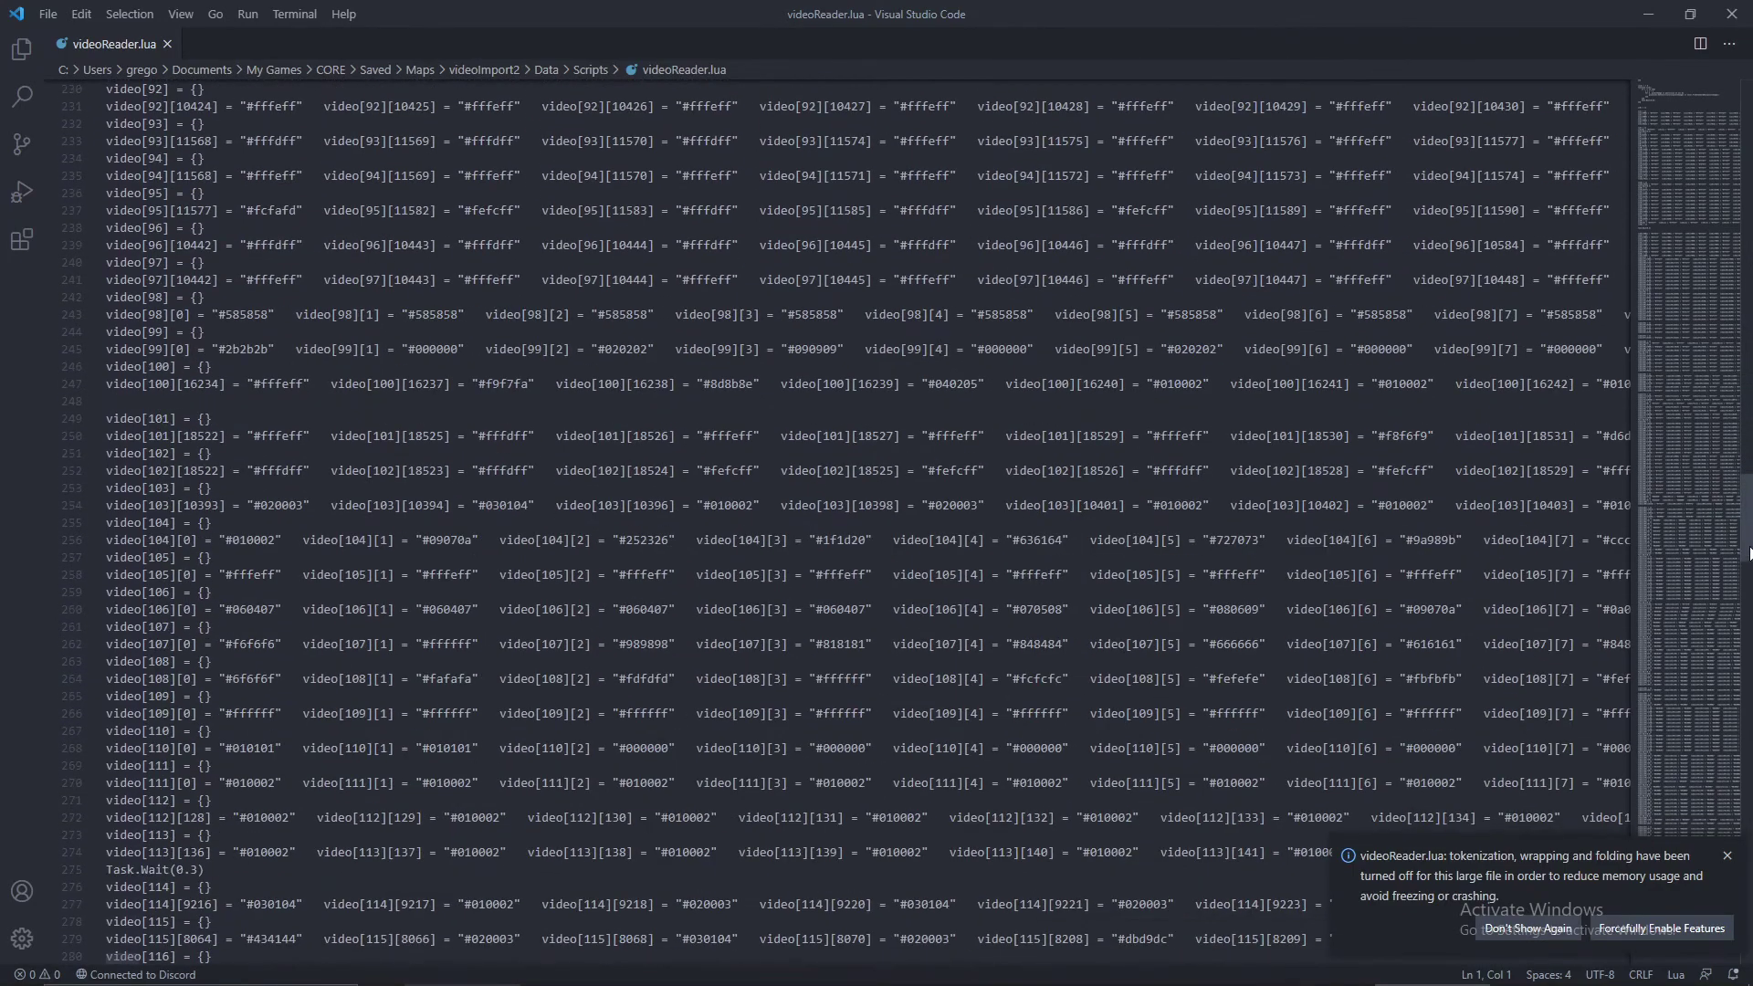
left_click_drag(1748, 541, 1736, 757)
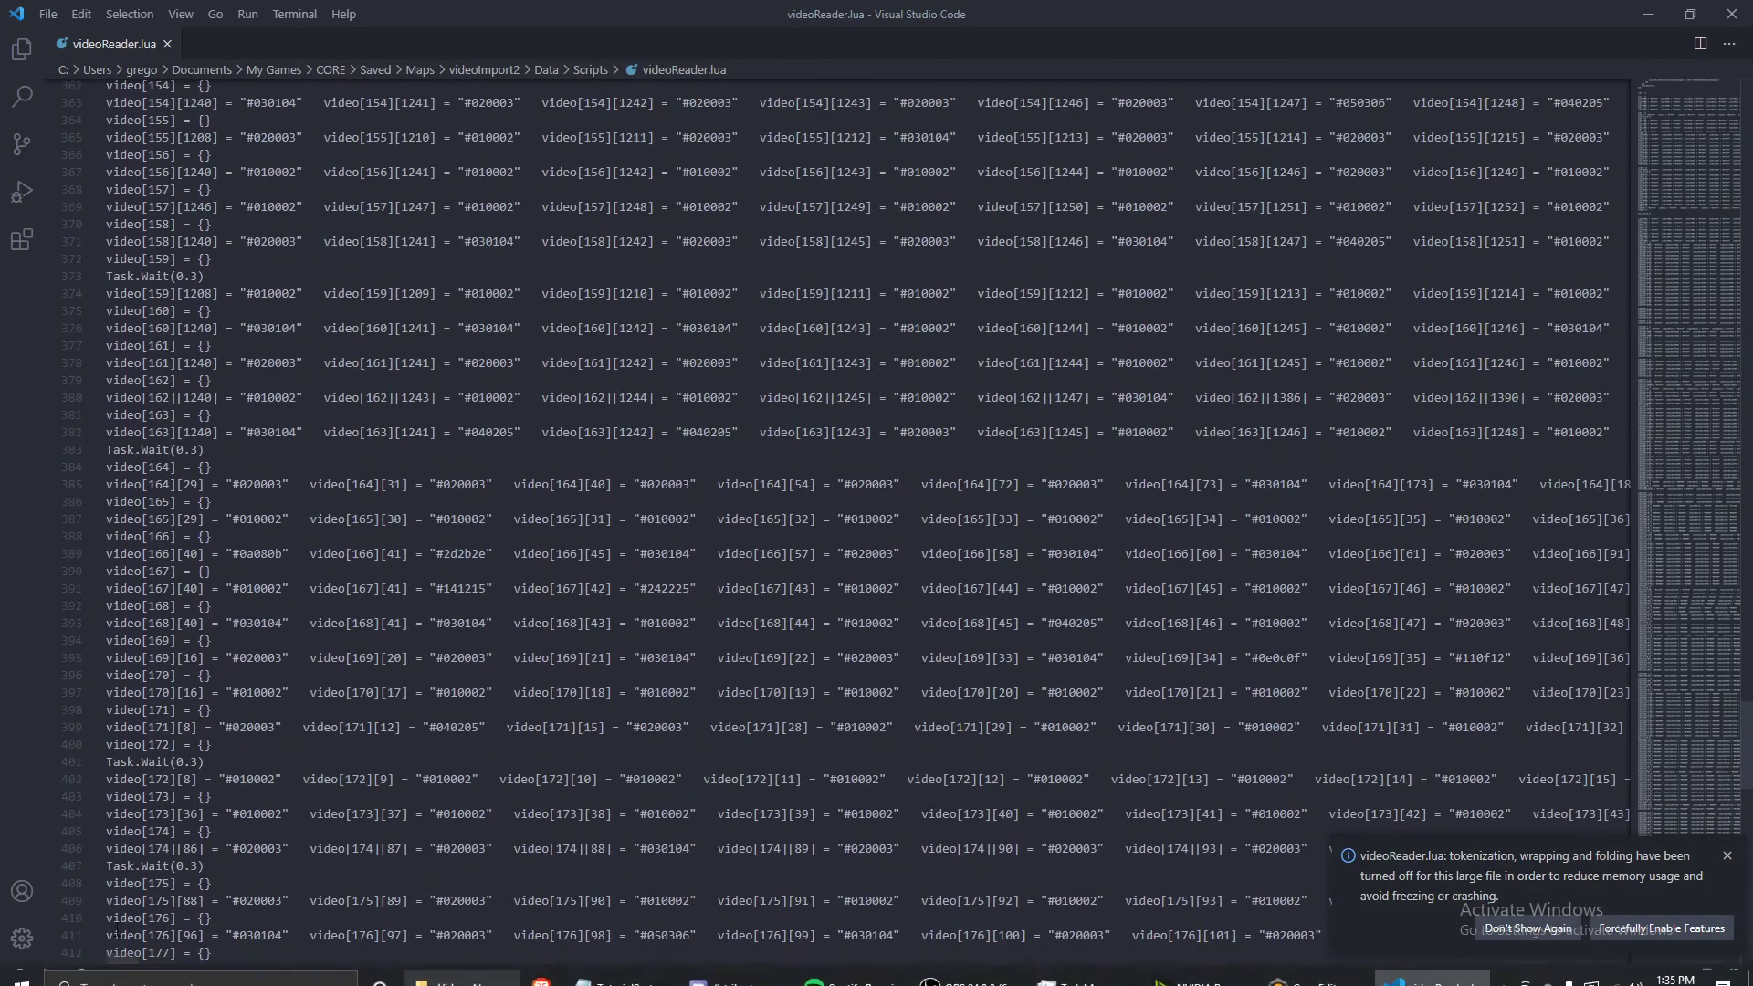
mouse_move(128, 959)
left_mouse_down()
mouse_move(1636, 981)
mouse_move(122, 956)
left_mouse_up()
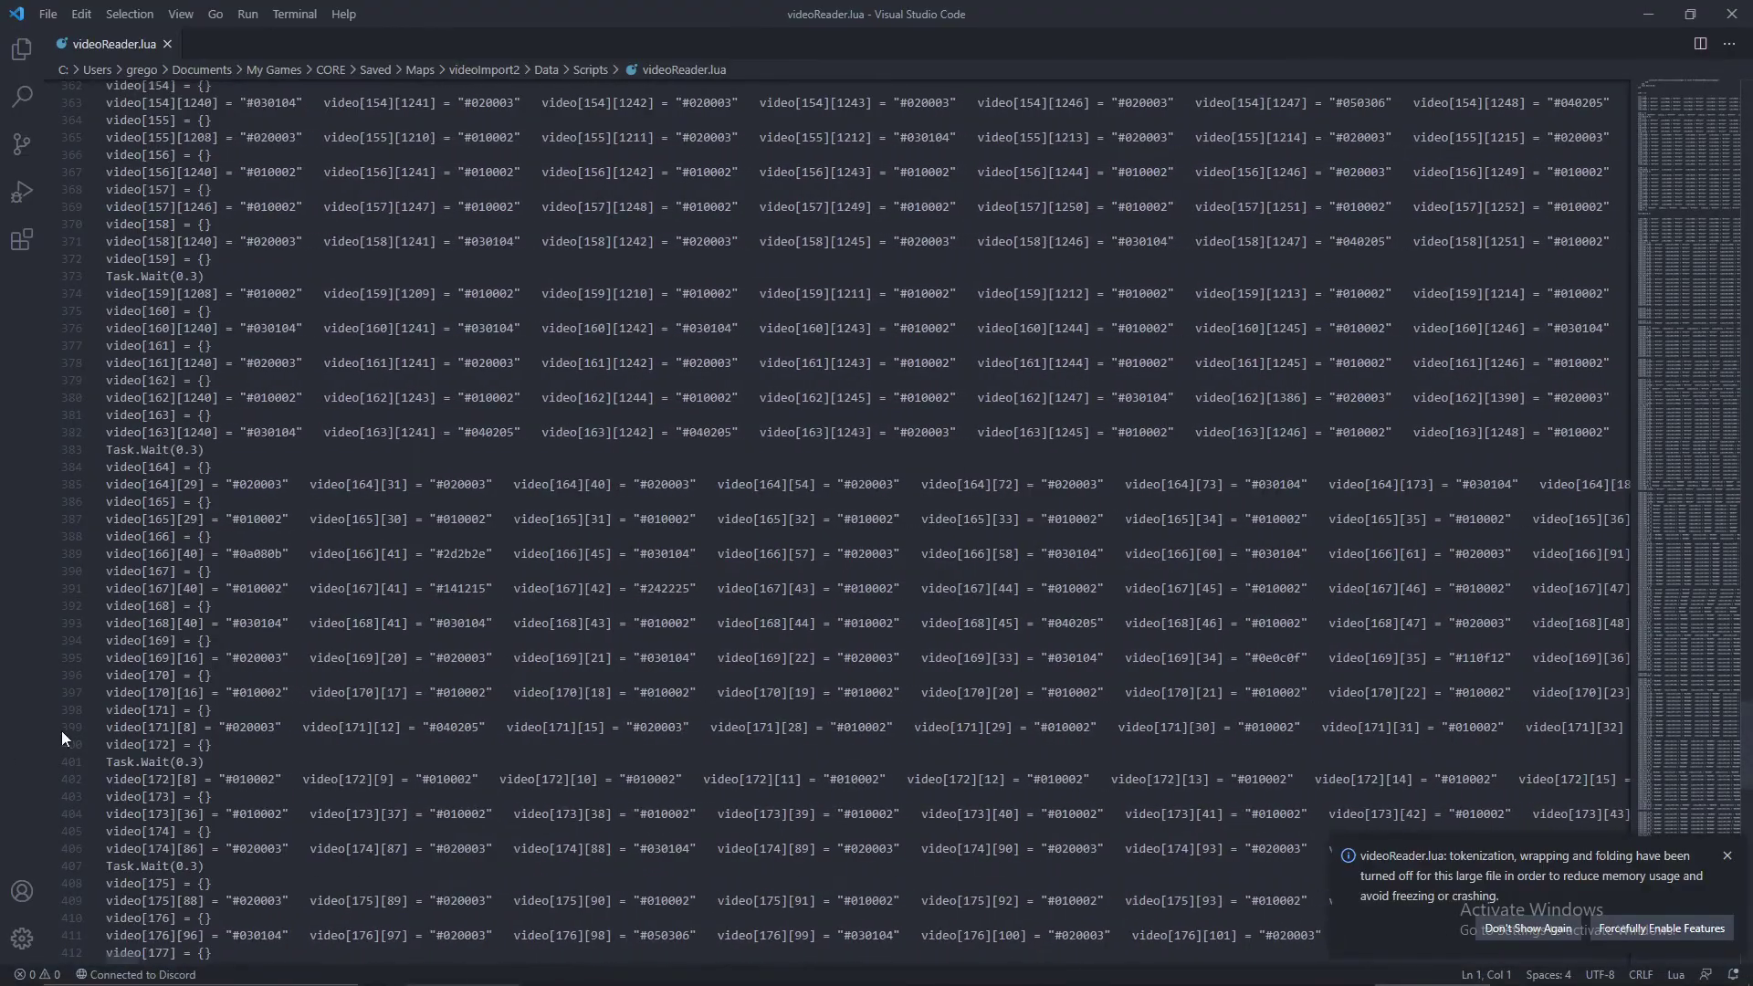
scroll(541, 522, "up", 20)
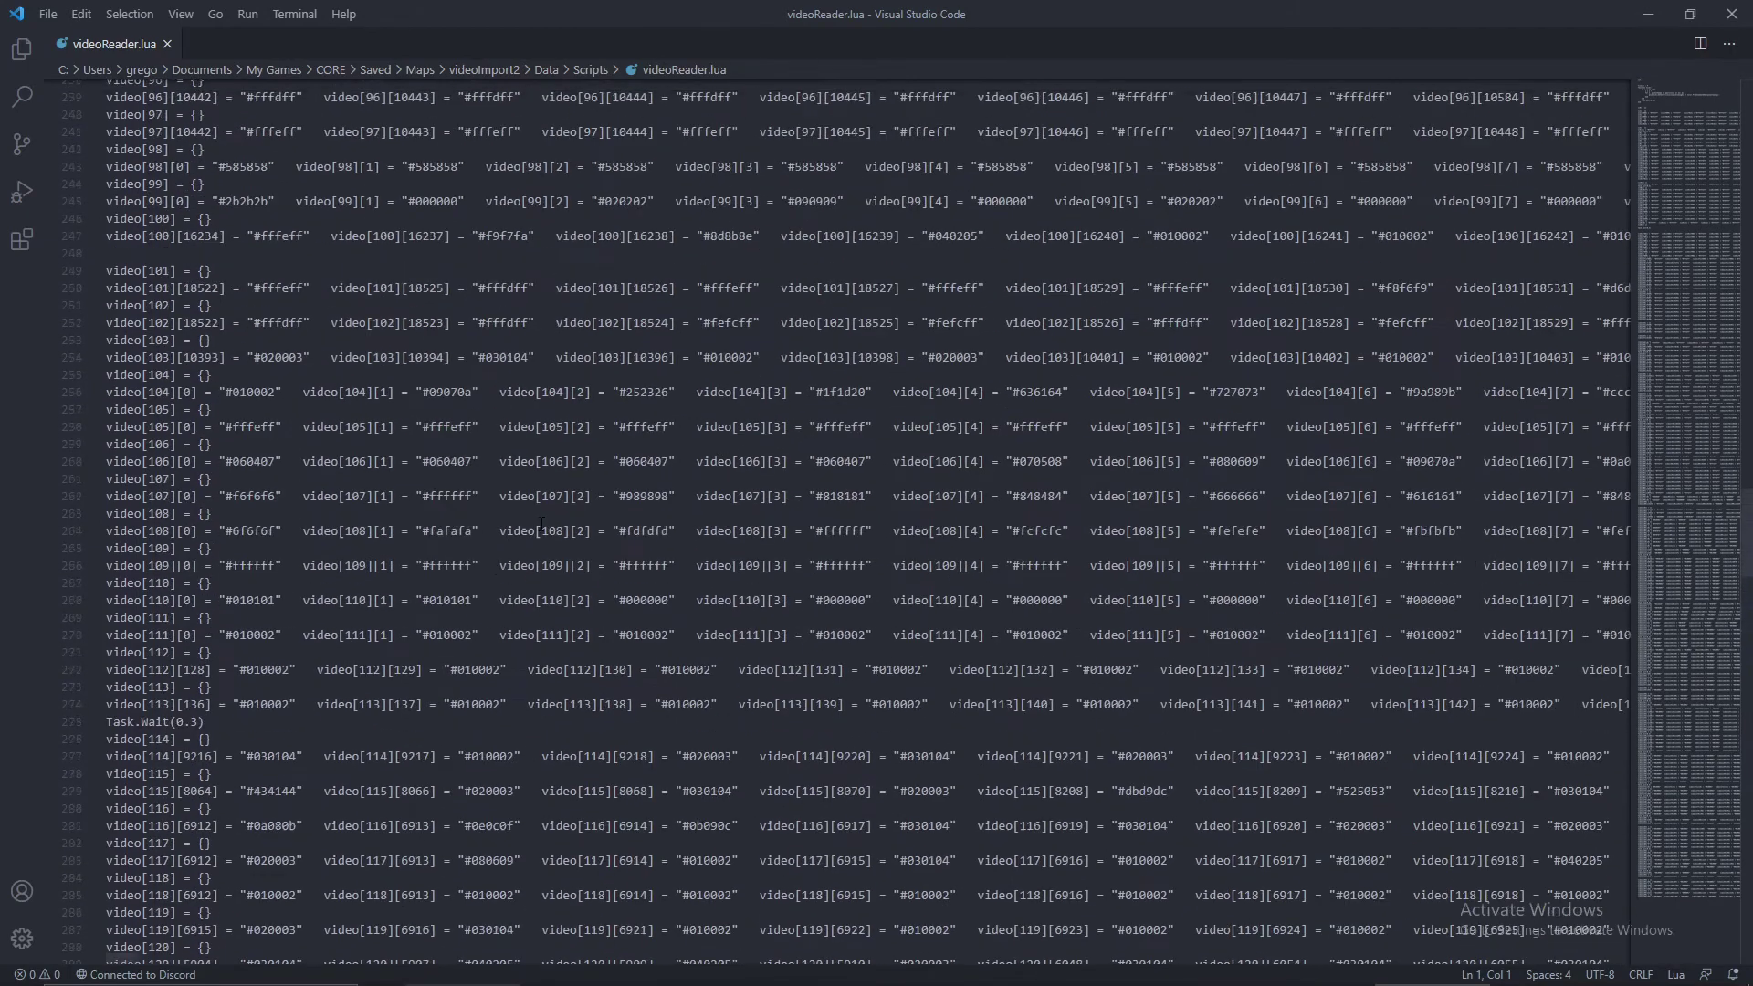
scroll(542, 522, "up", 20)
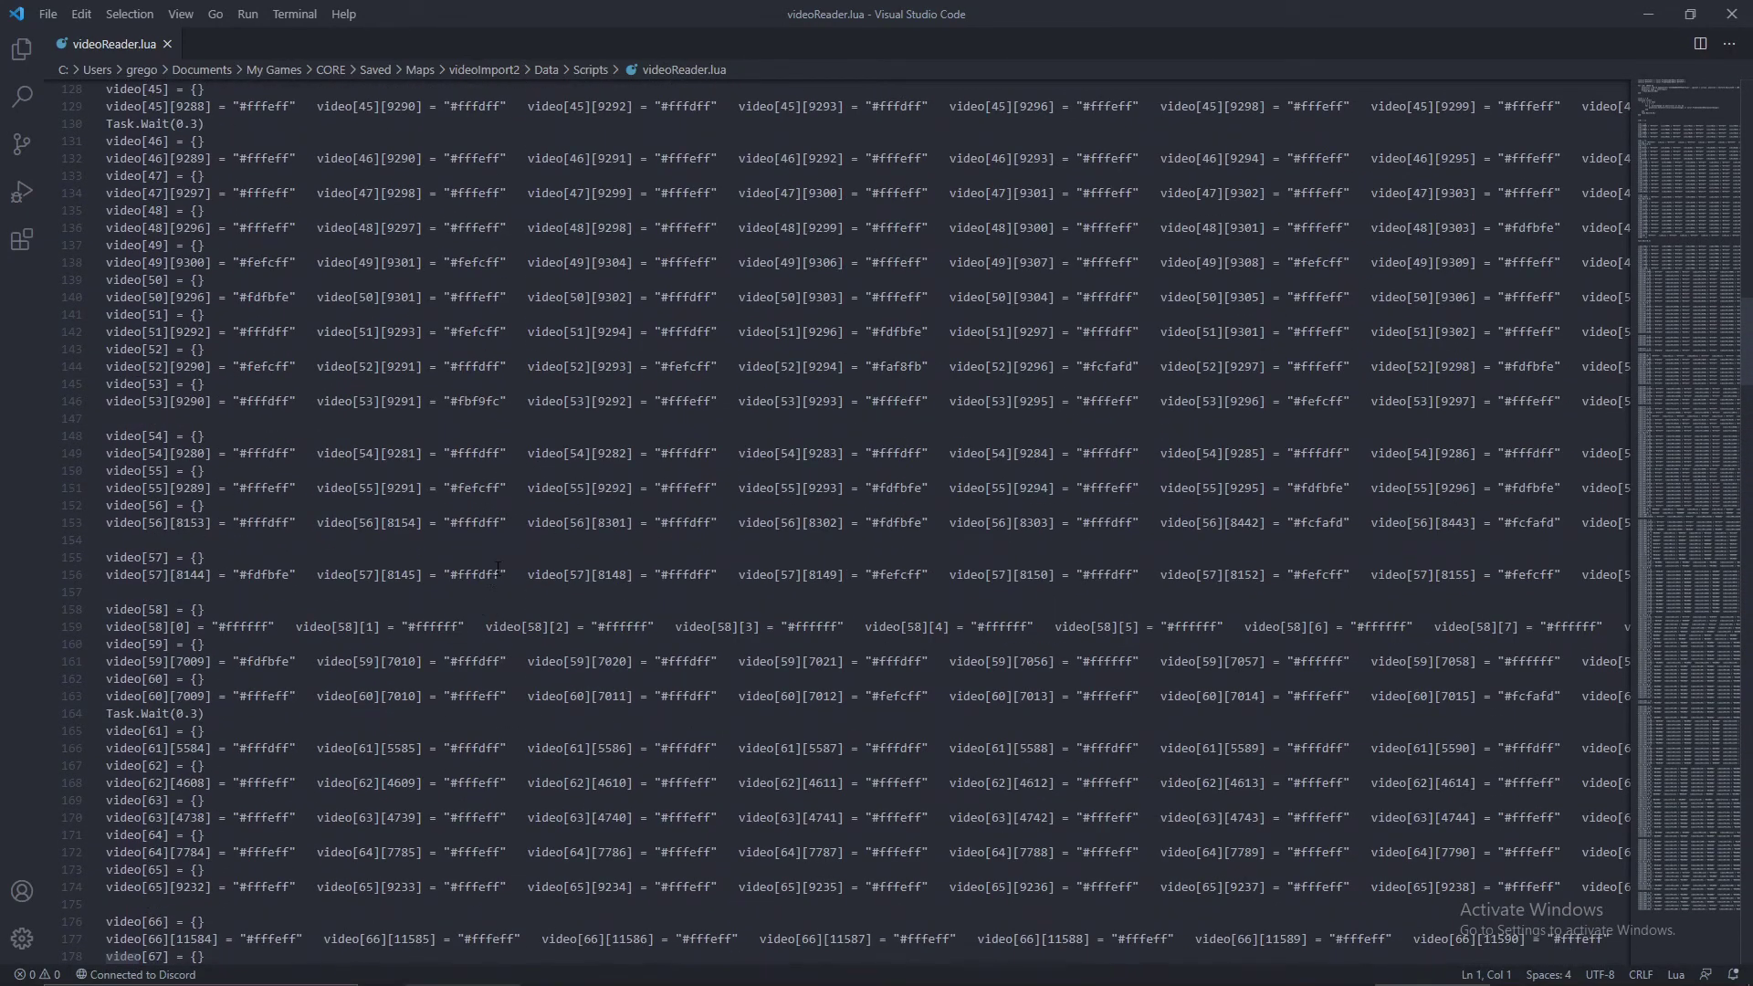
scroll(515, 537, "up", 20)
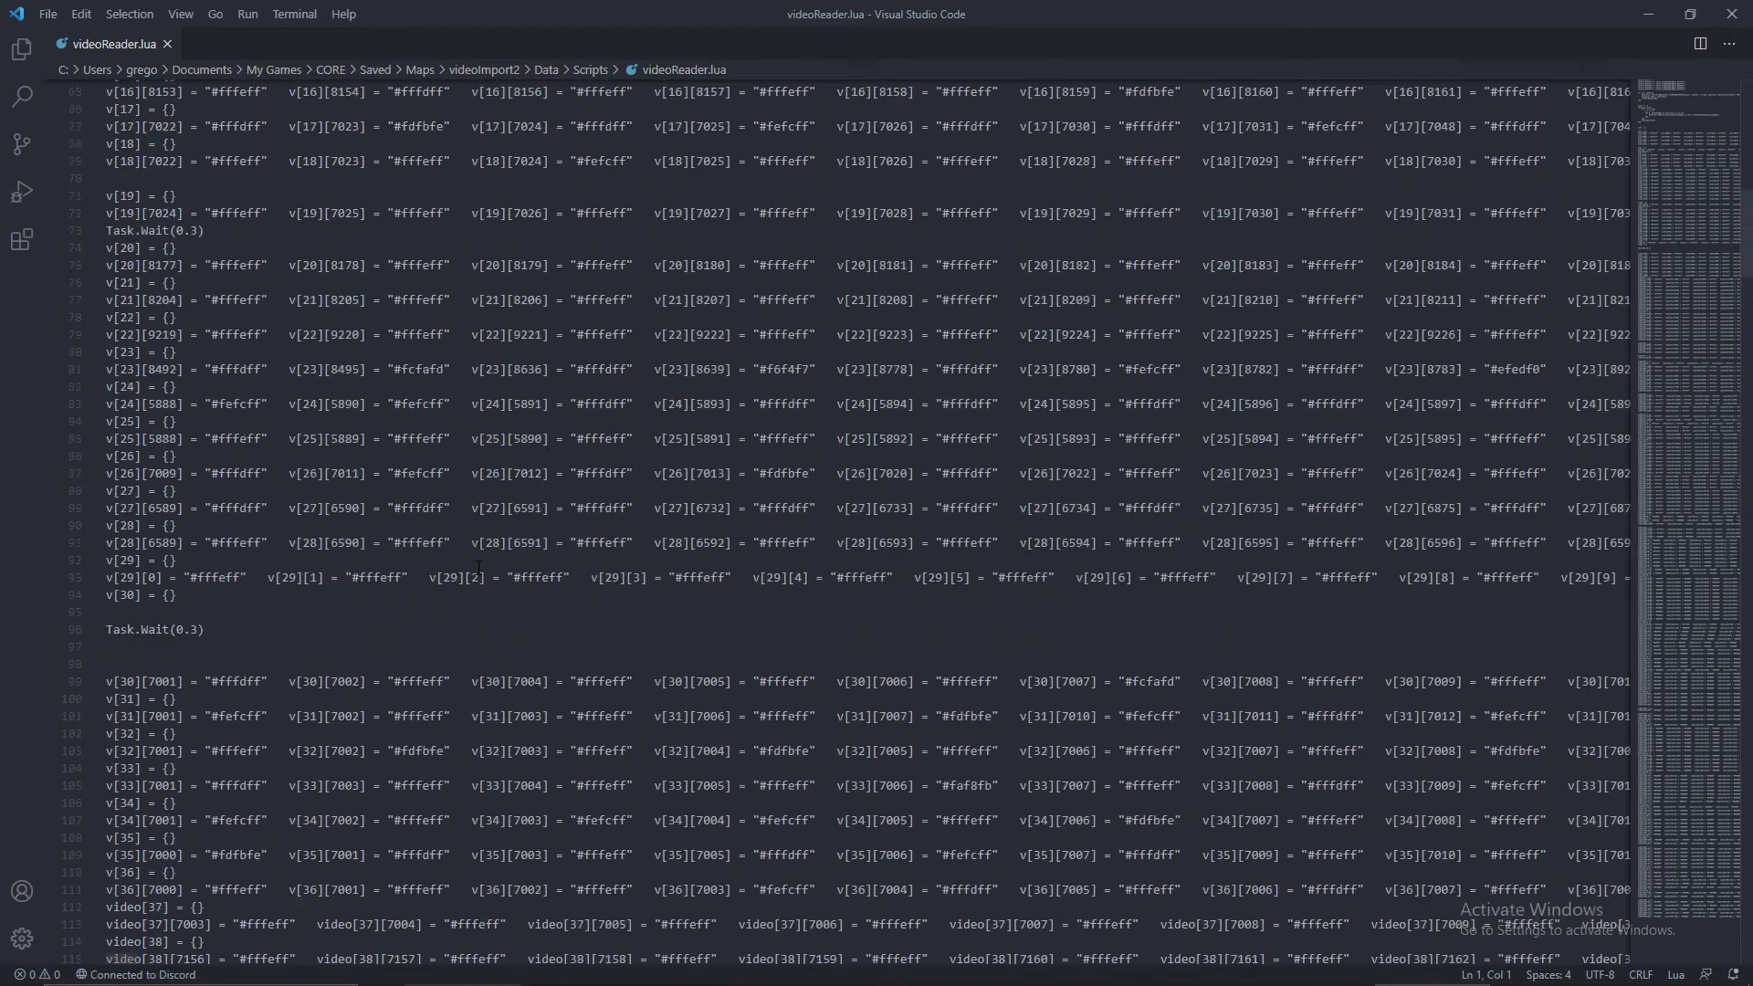
scroll(498, 552, "up", 11)
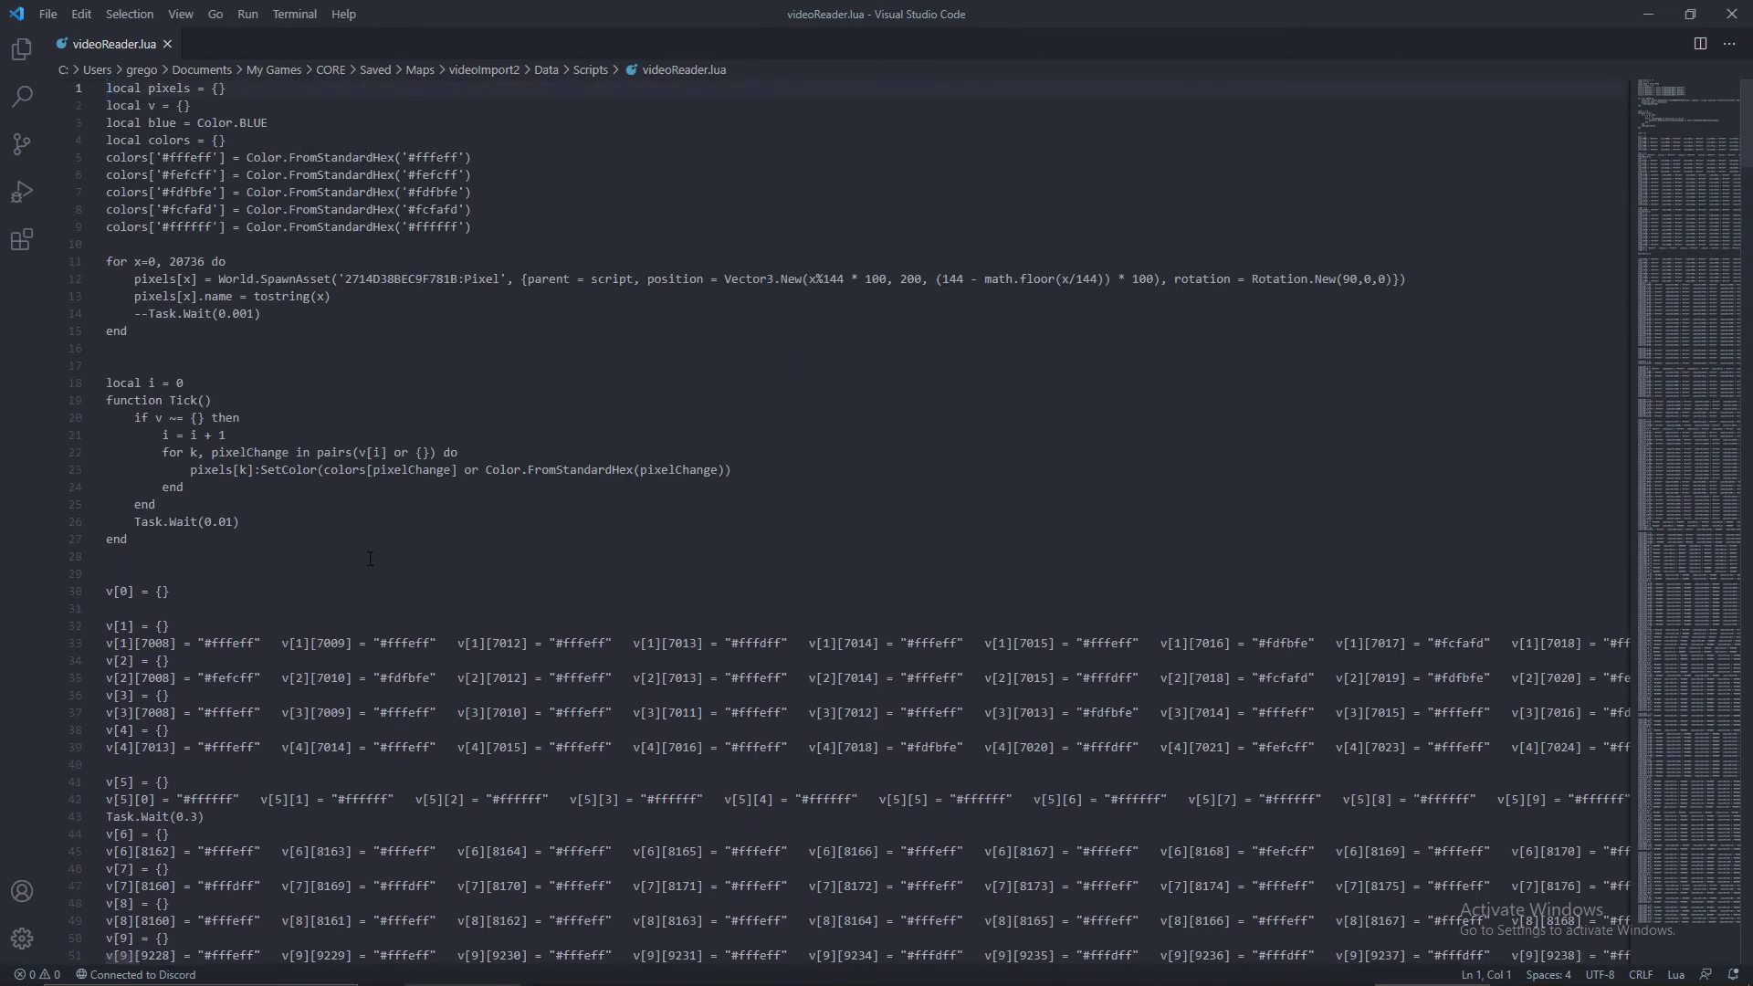
scroll(525, 629, "down", 16)
scroll(267, 667, "down", 3)
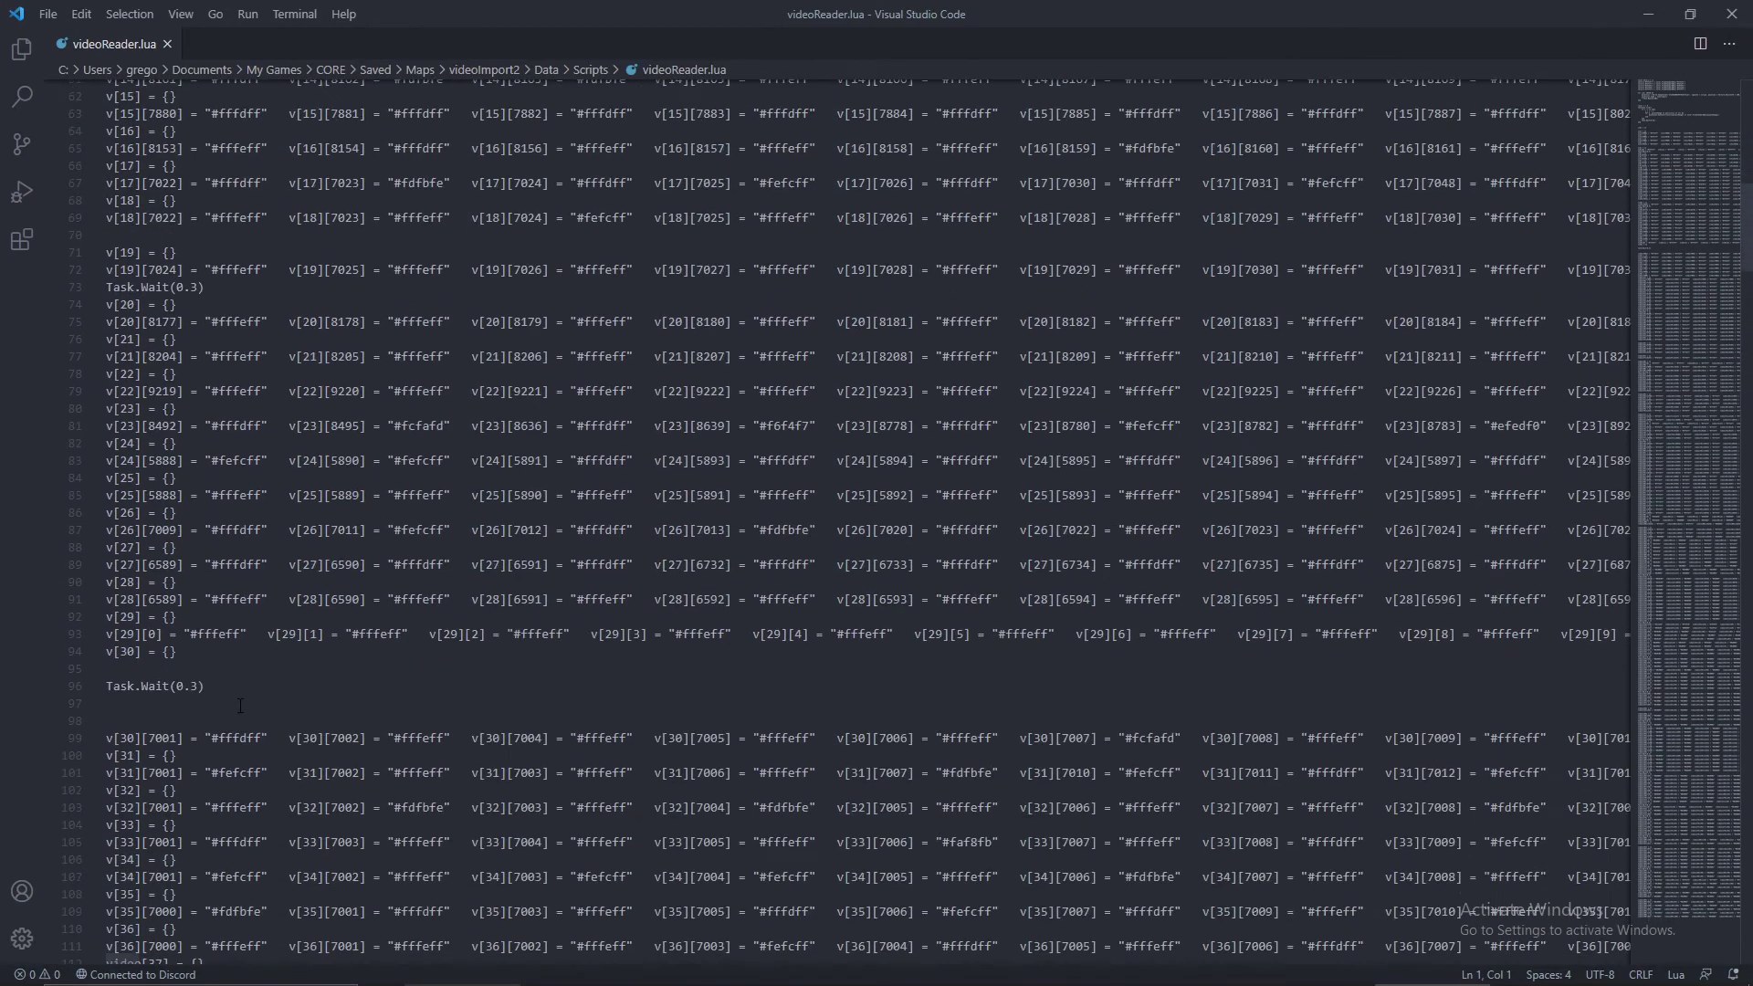
scroll(268, 667, "up", 19)
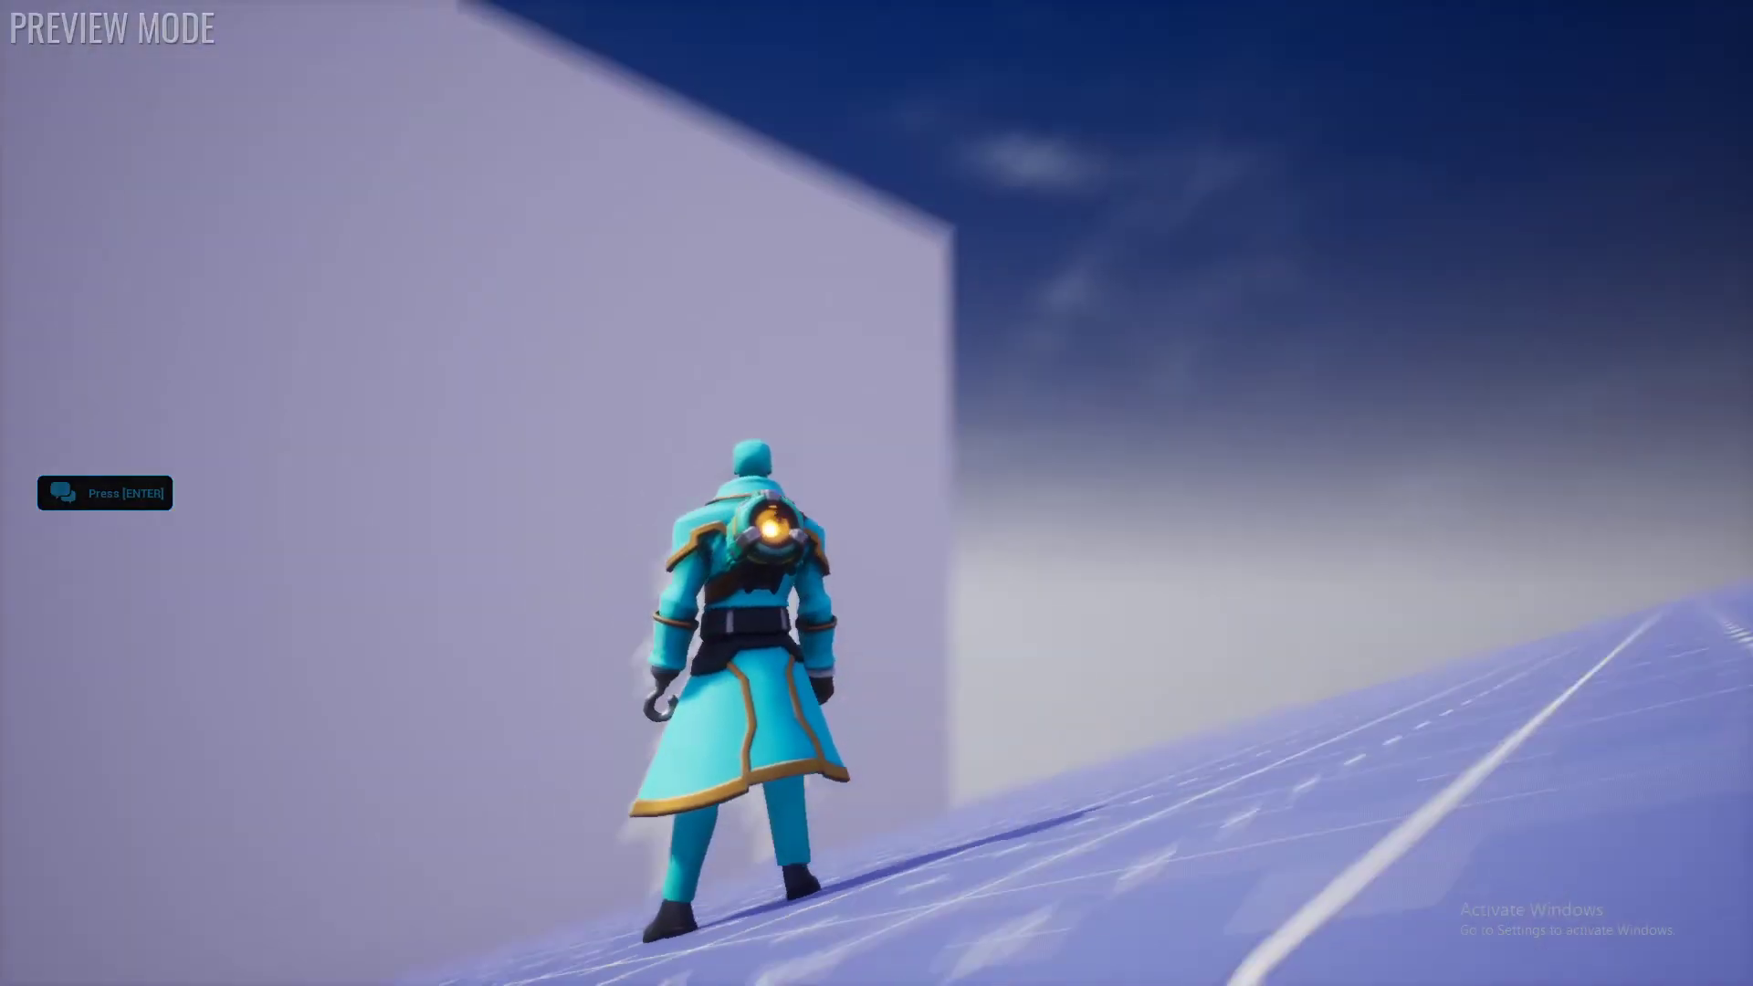
- In the videoImport2 preview in Core, walk the character toward the pixel wall, watch the video play on it, and end the preview
key("w")
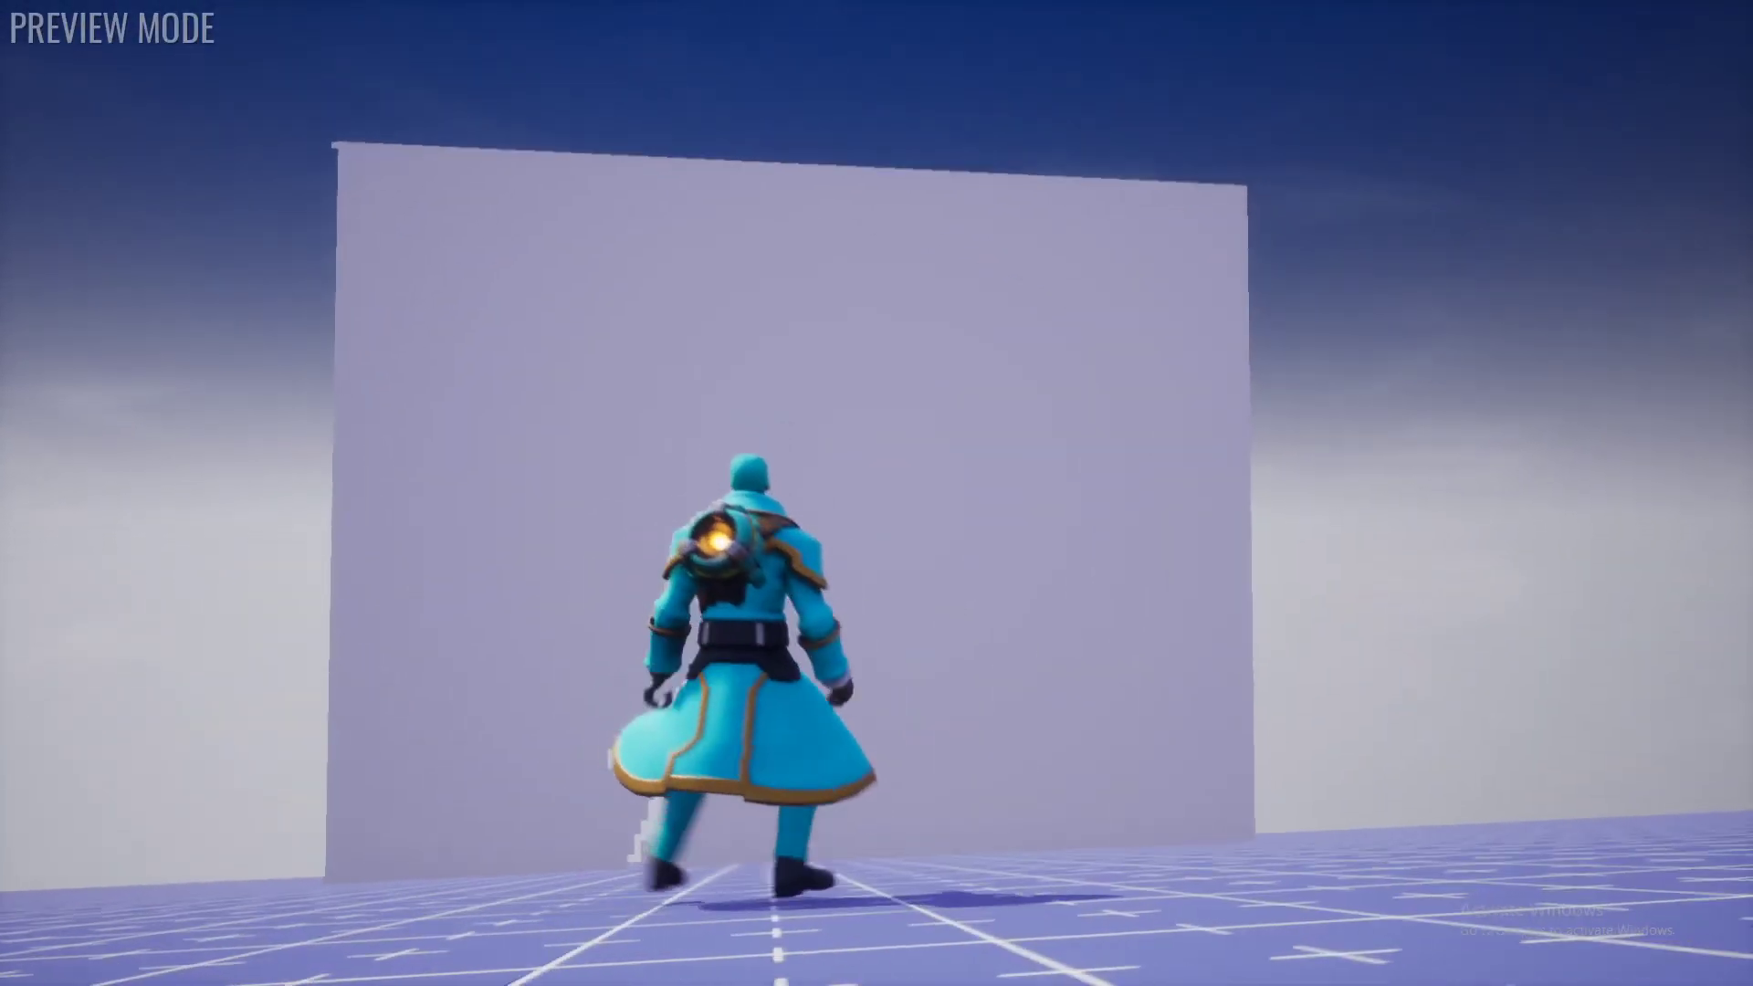
key("c")
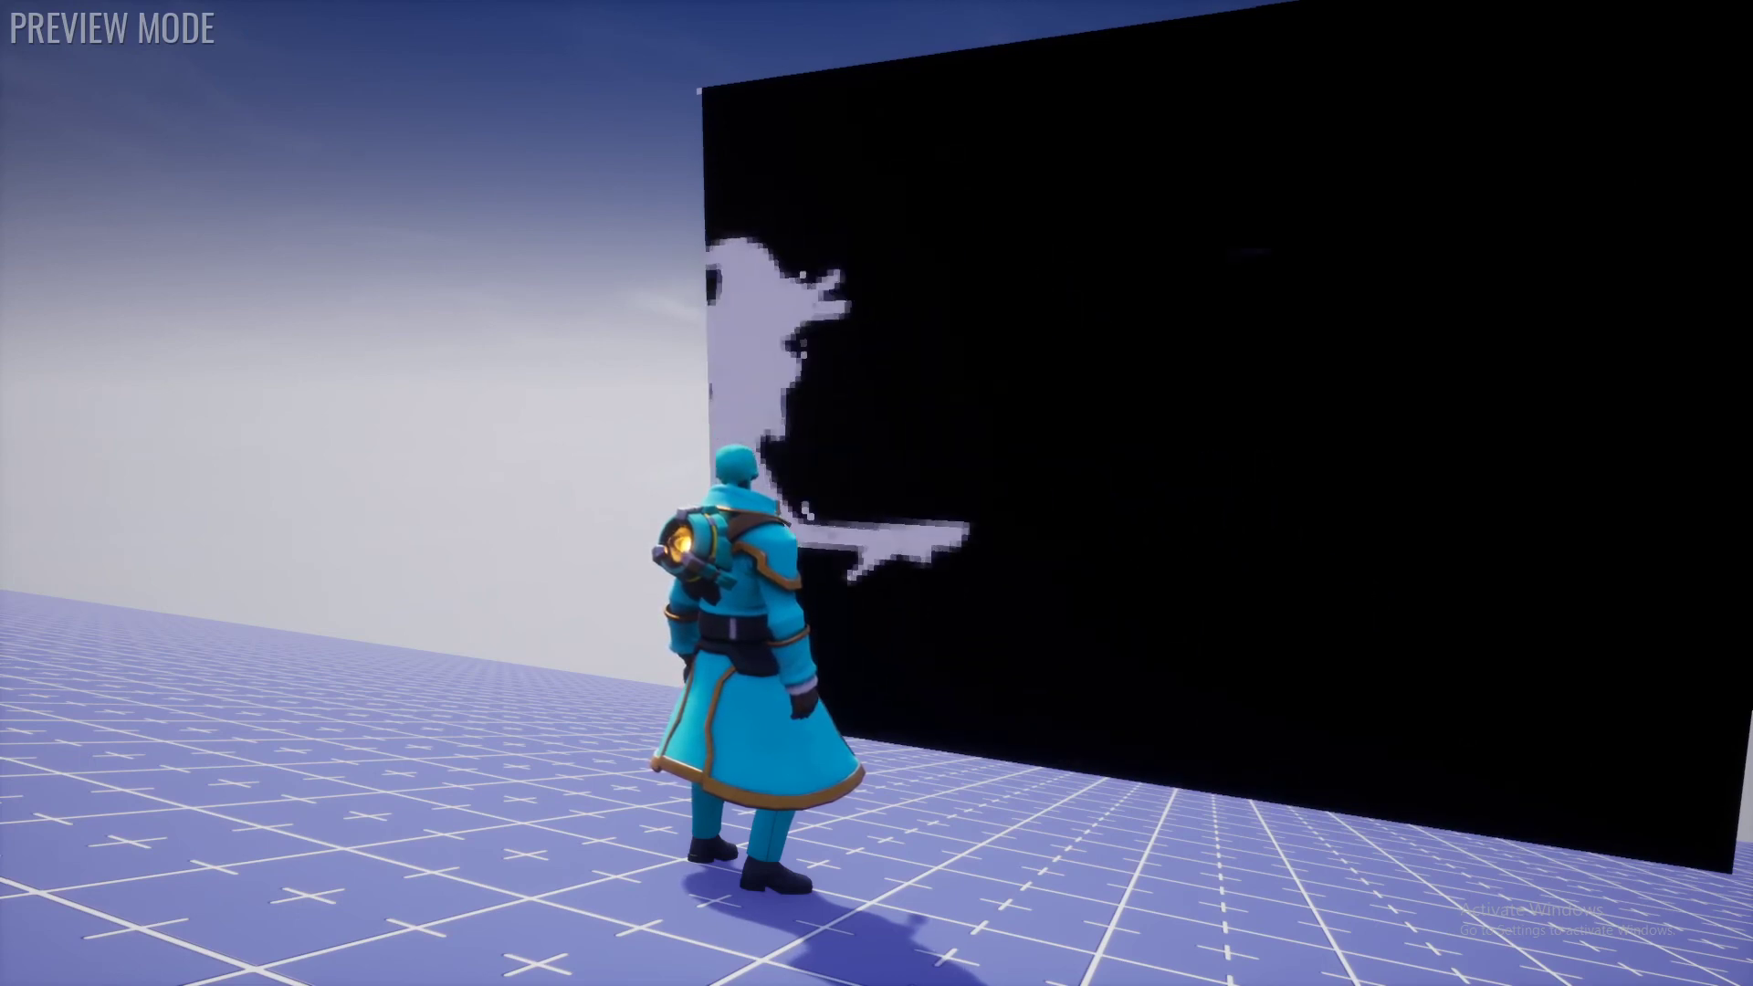
key("Escape")
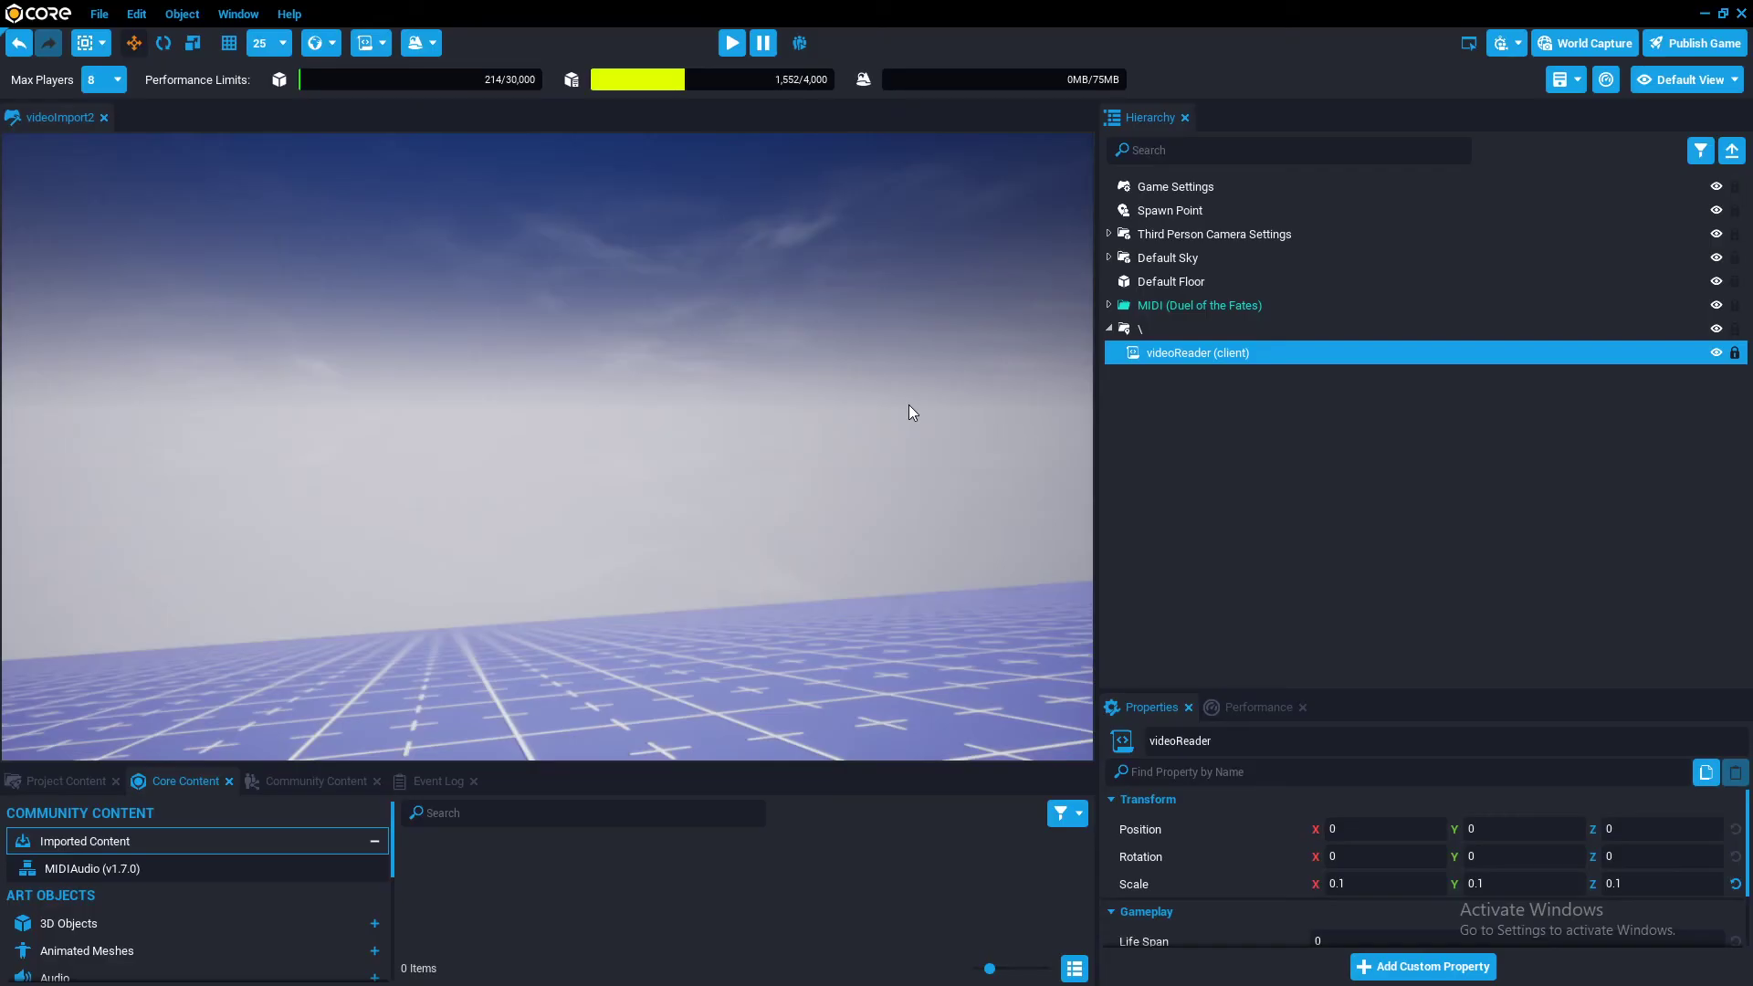